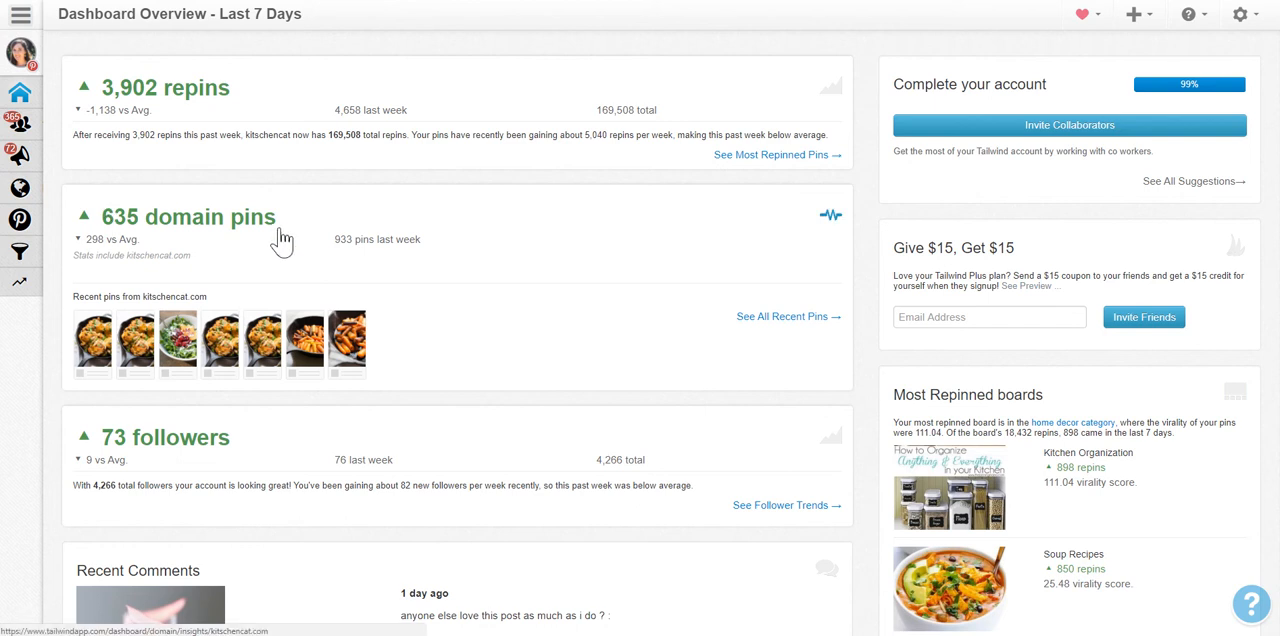
Examine the weekly summary dashboard's repins, domain pins, followers, recent comments and most repinned boards.
scroll(282, 240, "down", 1)
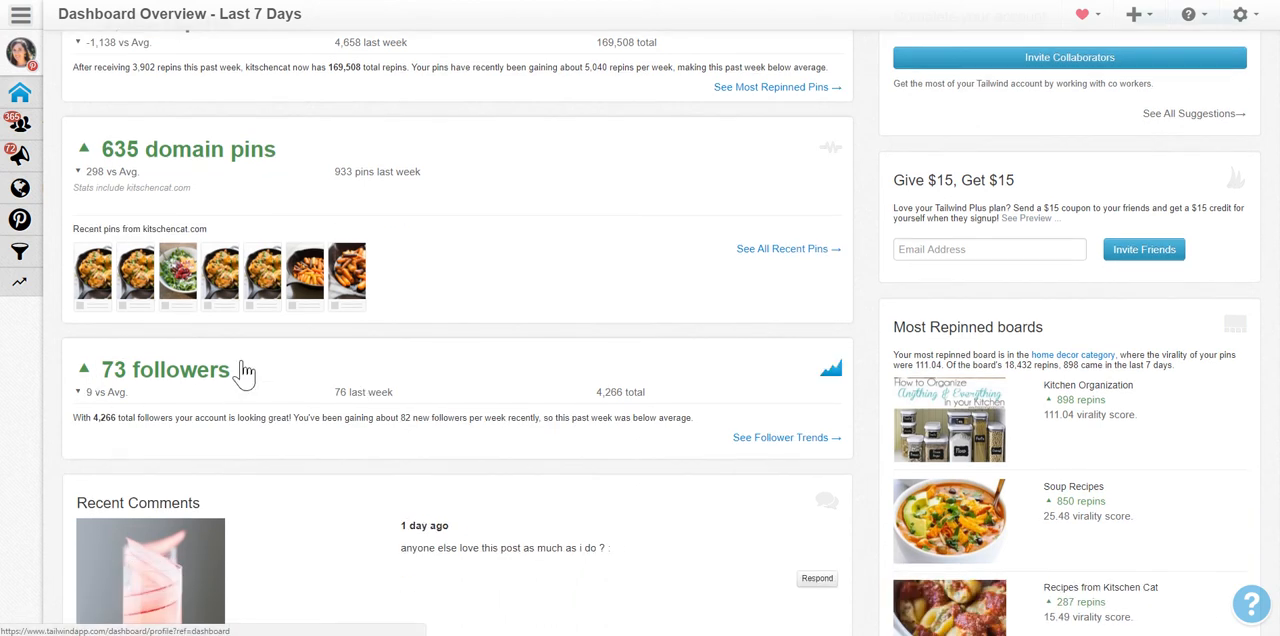
scroll(245, 372, "down", 1)
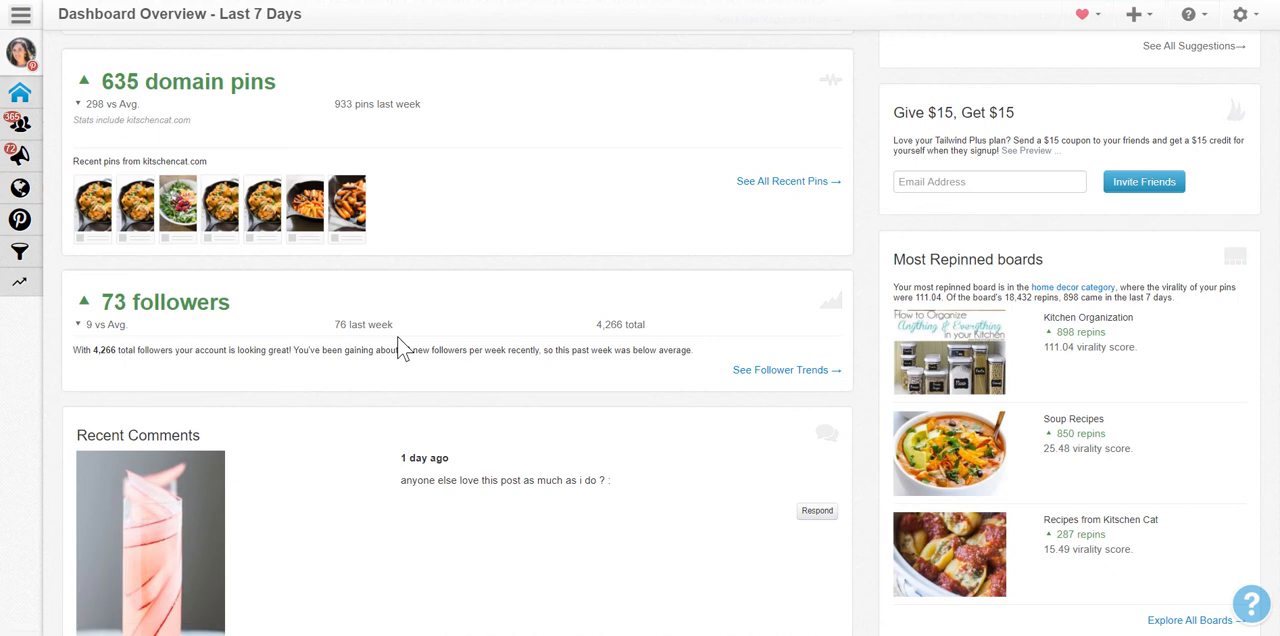
scroll(503, 349, "down", 1)
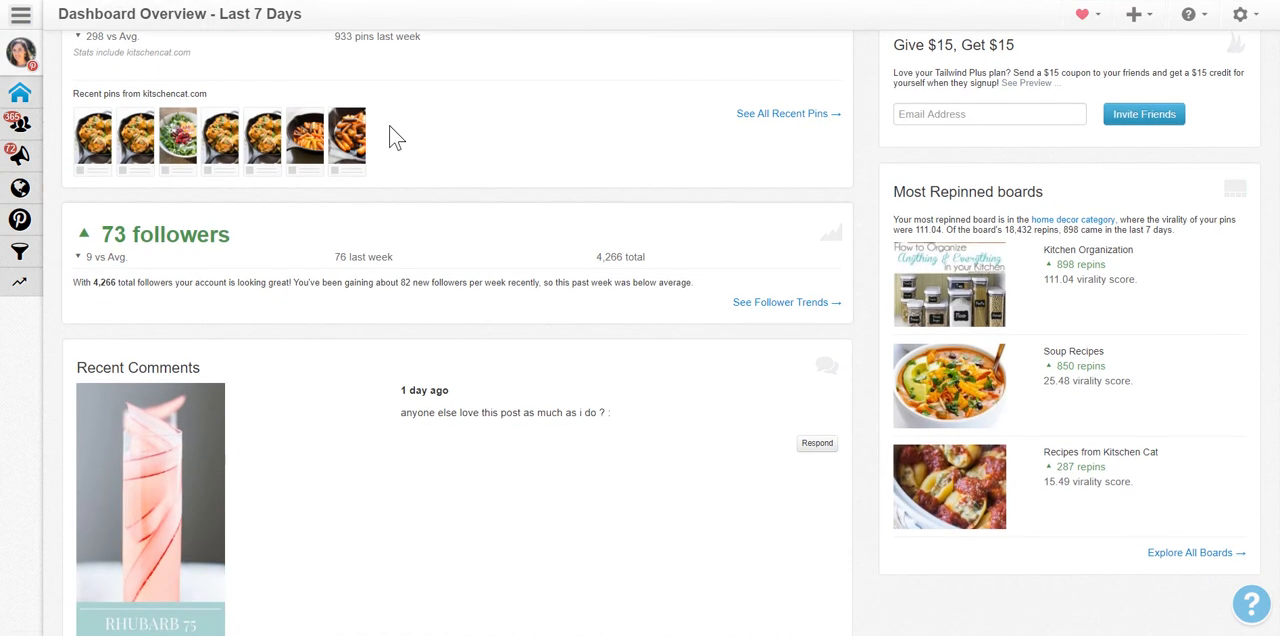
scroll(460, 386, "down", 2)
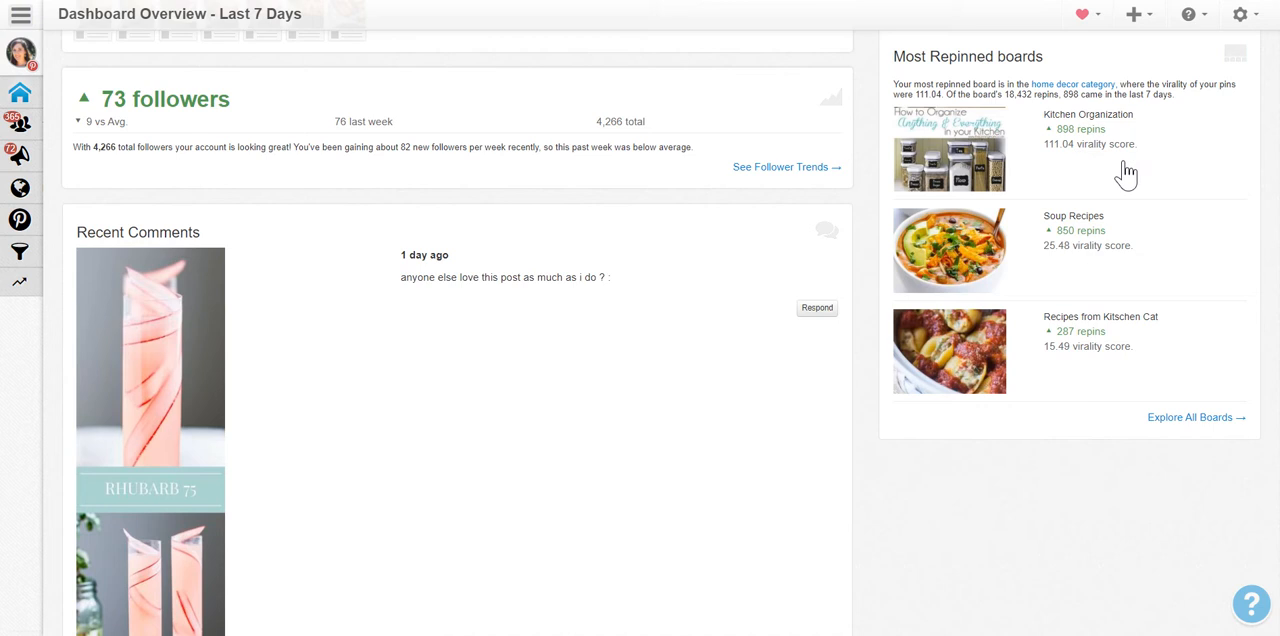
scroll(1130, 174, "down", 1)
scroll(1140, 176, "down", 2)
scroll(851, 157, "up", 6)
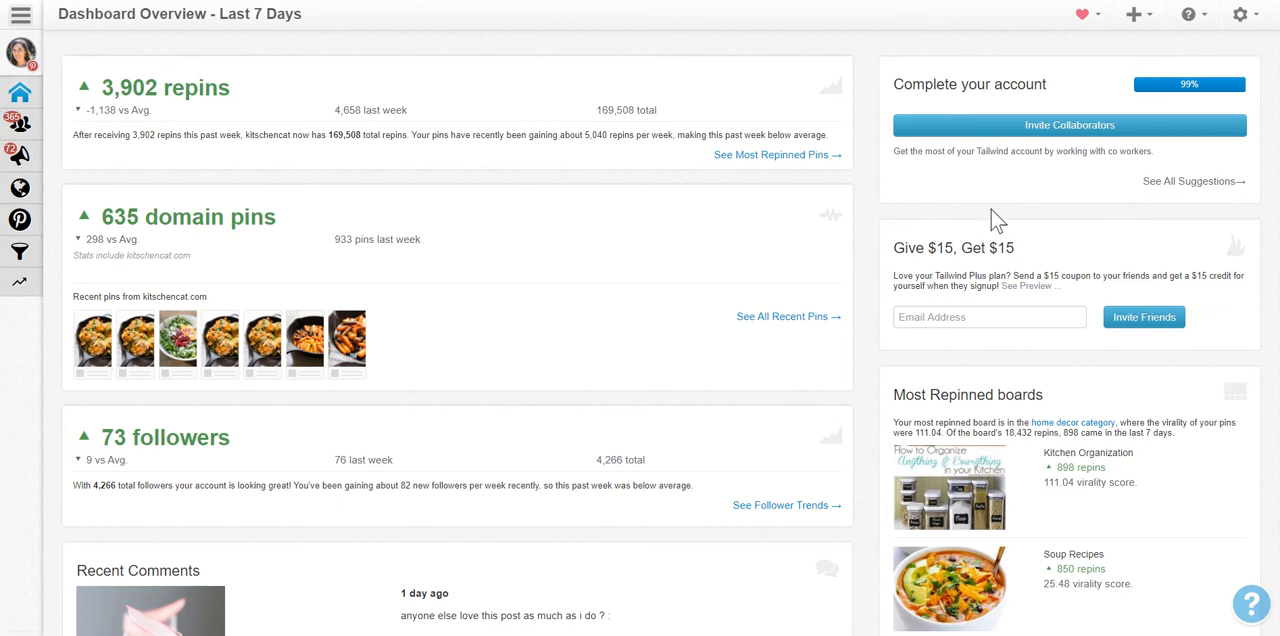
left_click(1138, 14)
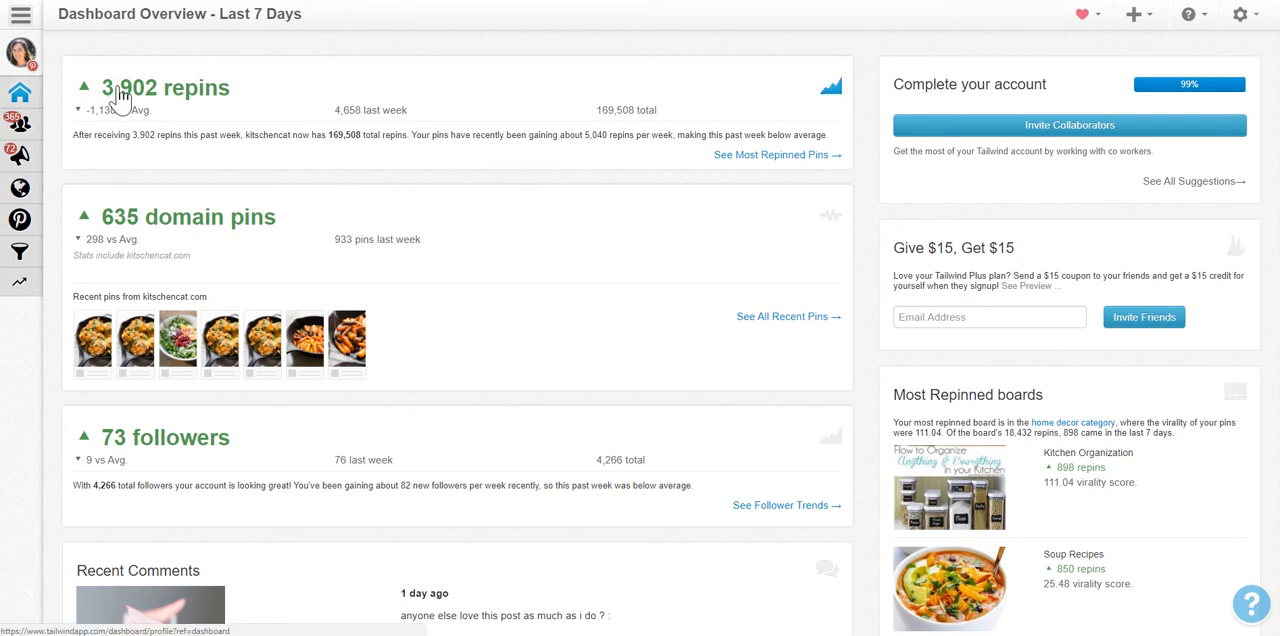
Open the scheduled pins and review today's queued pins and the thumbnails in the schedule.
left_click(40, 172)
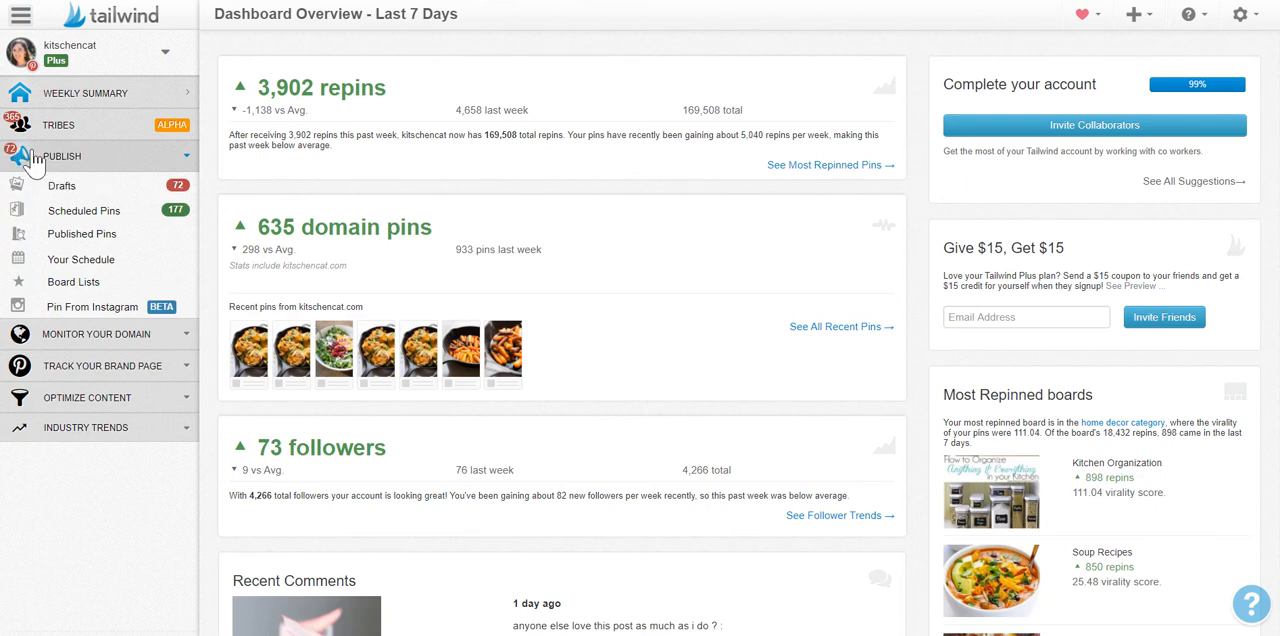
left_click(112, 220)
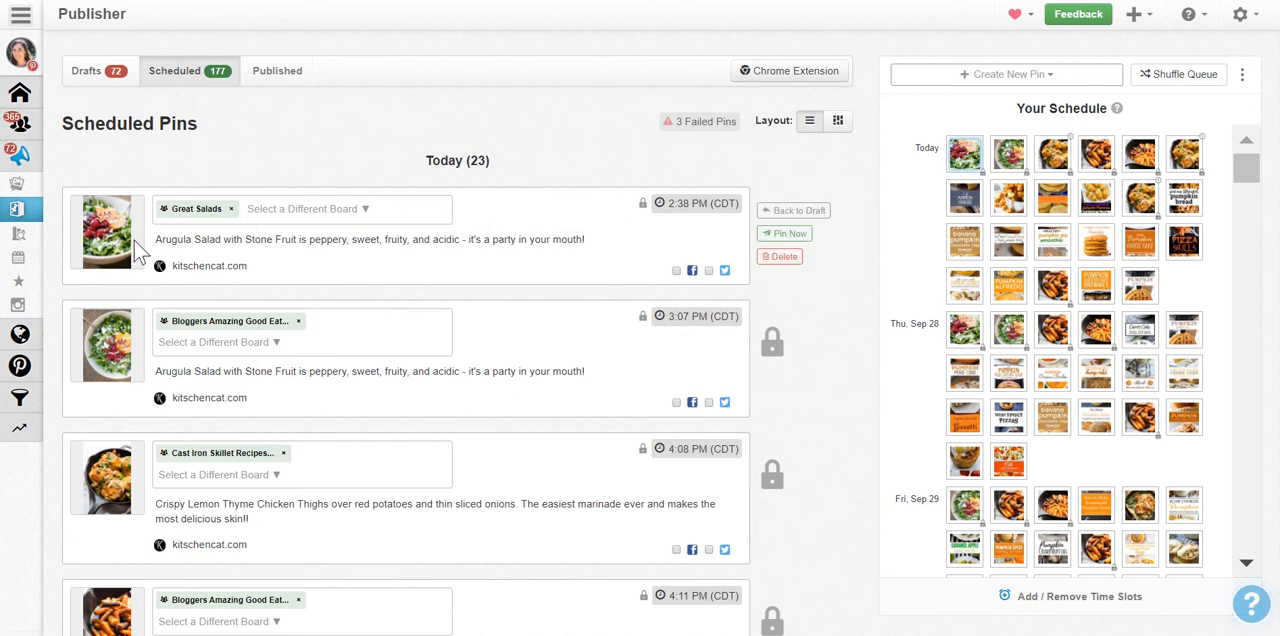
left_click(698, 203)
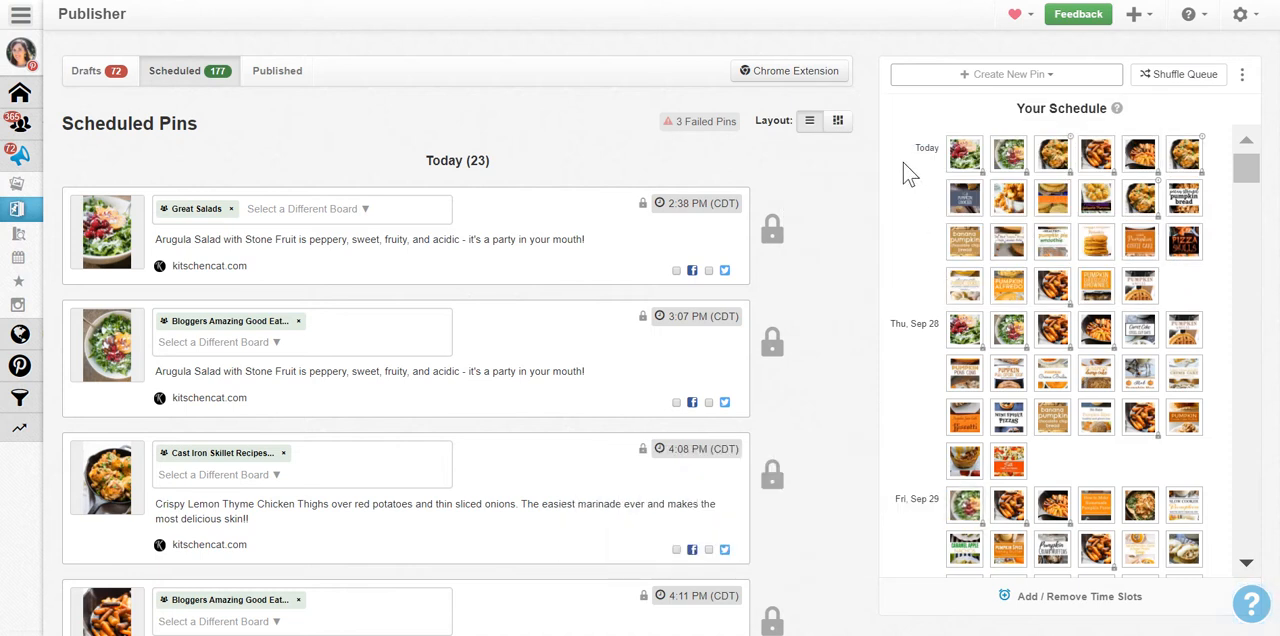
mouse_move(960, 153)
Check the extra queue options for filling time slots or emptying the queue, and look through the upcoming schedule.
mouse_move(963, 241)
left_click(1243, 80)
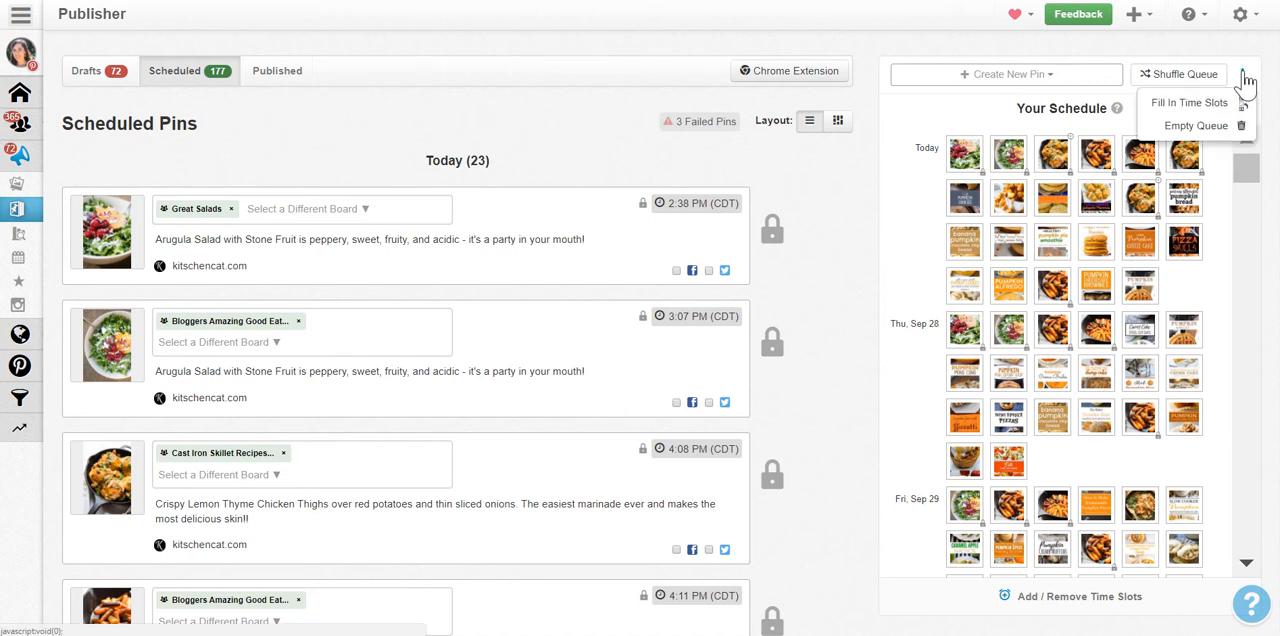
left_click(1246, 80)
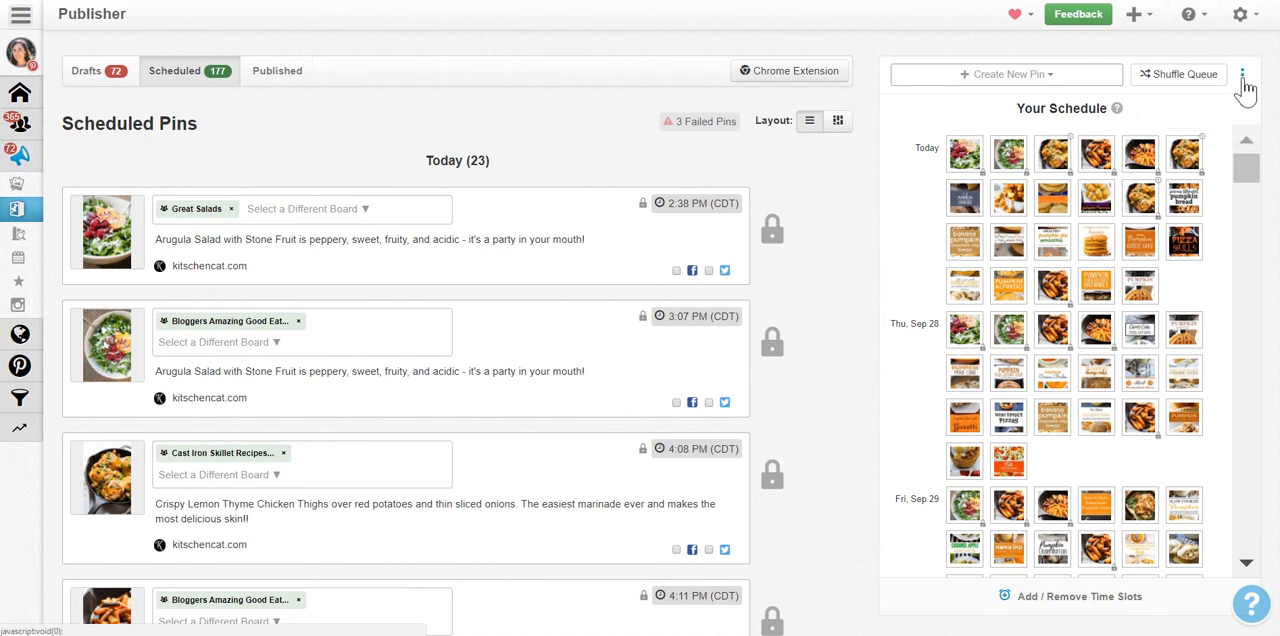
left_click_drag(1246, 171, 1240, 192)
scroll(1228, 340, "up", 2)
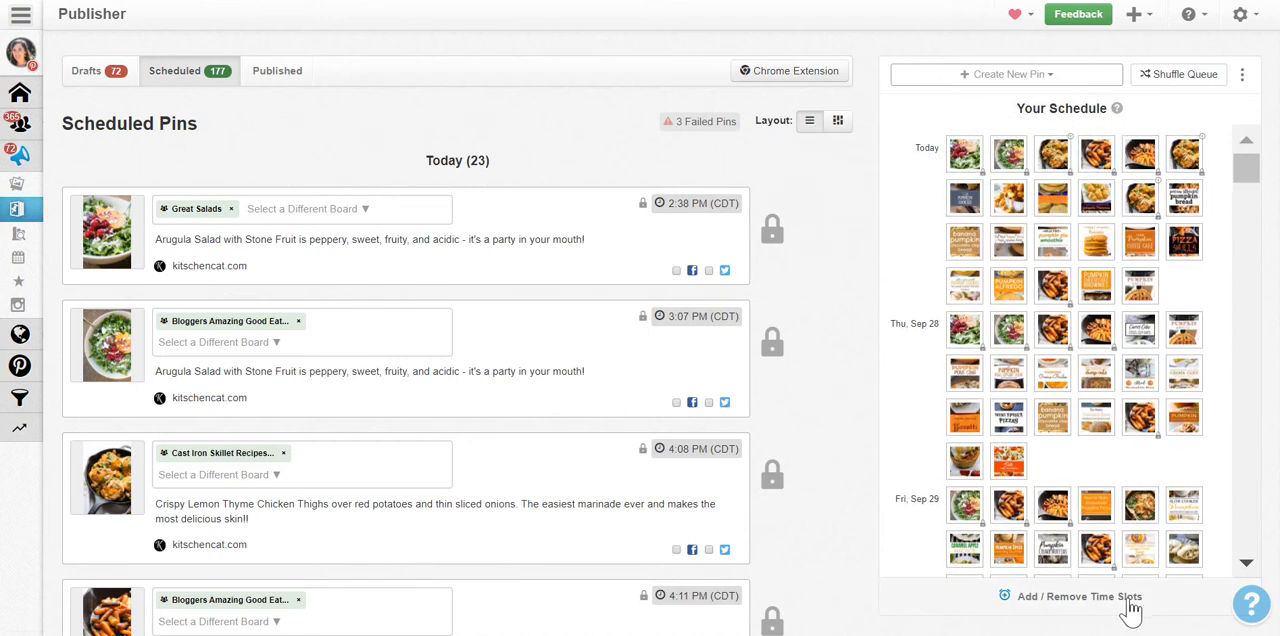
Open the weekly pinning schedule for adding or removing time slots and add the suggested 1:05 PM slot to Monday.
left_click(1077, 600)
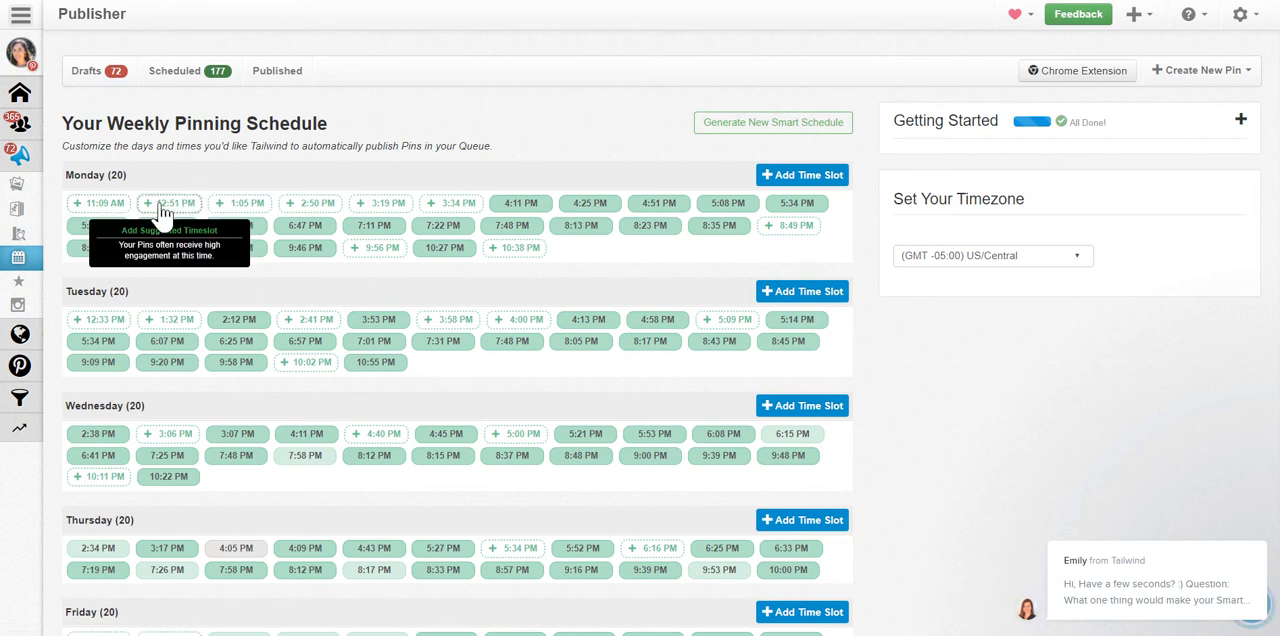
left_click(252, 210)
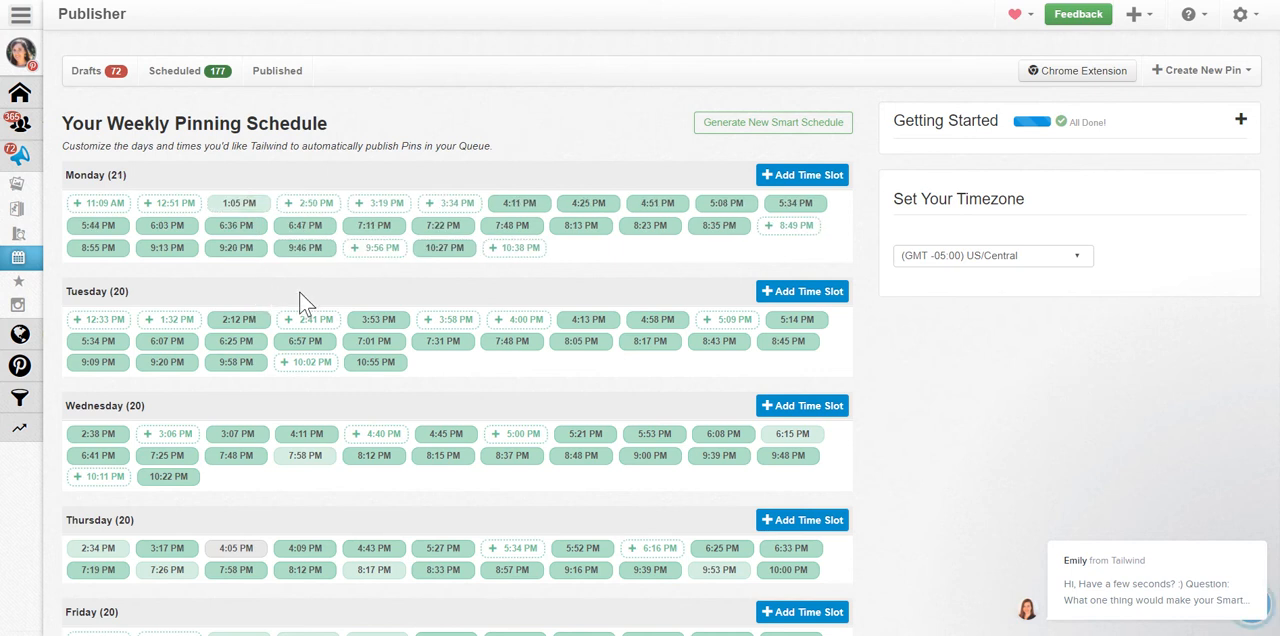
View the smart schedule generator, close it without generating, and review the weekly time slots from Monday to Sunday.
left_click(720, 124)
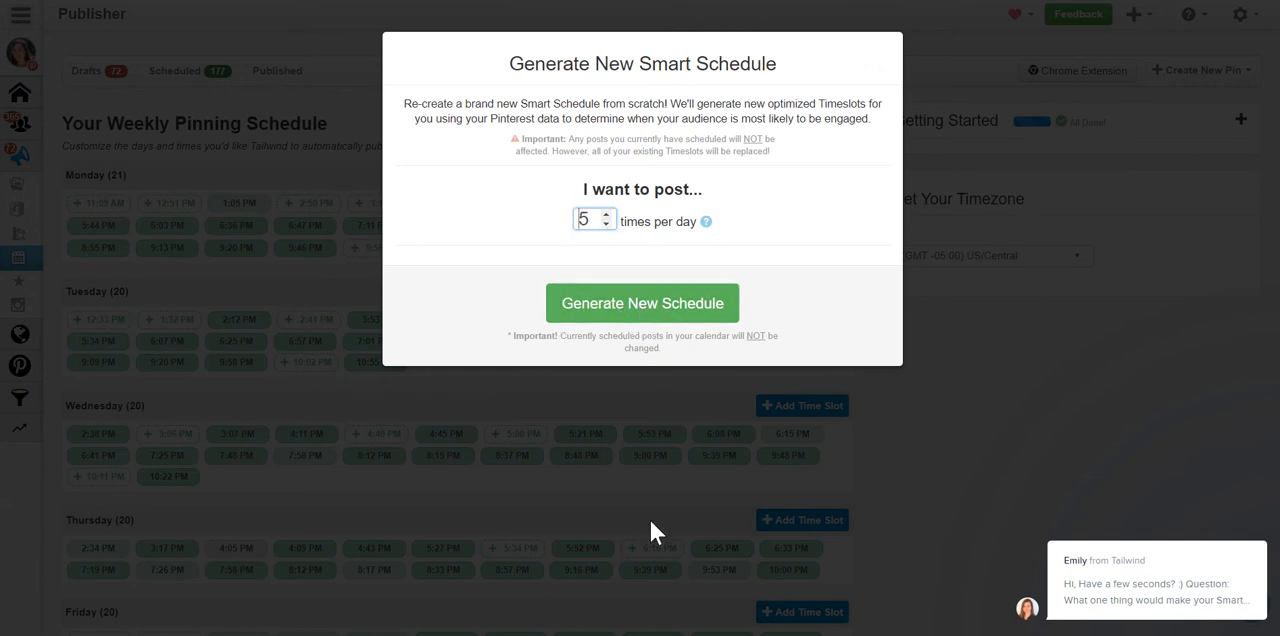
left_click(980, 433)
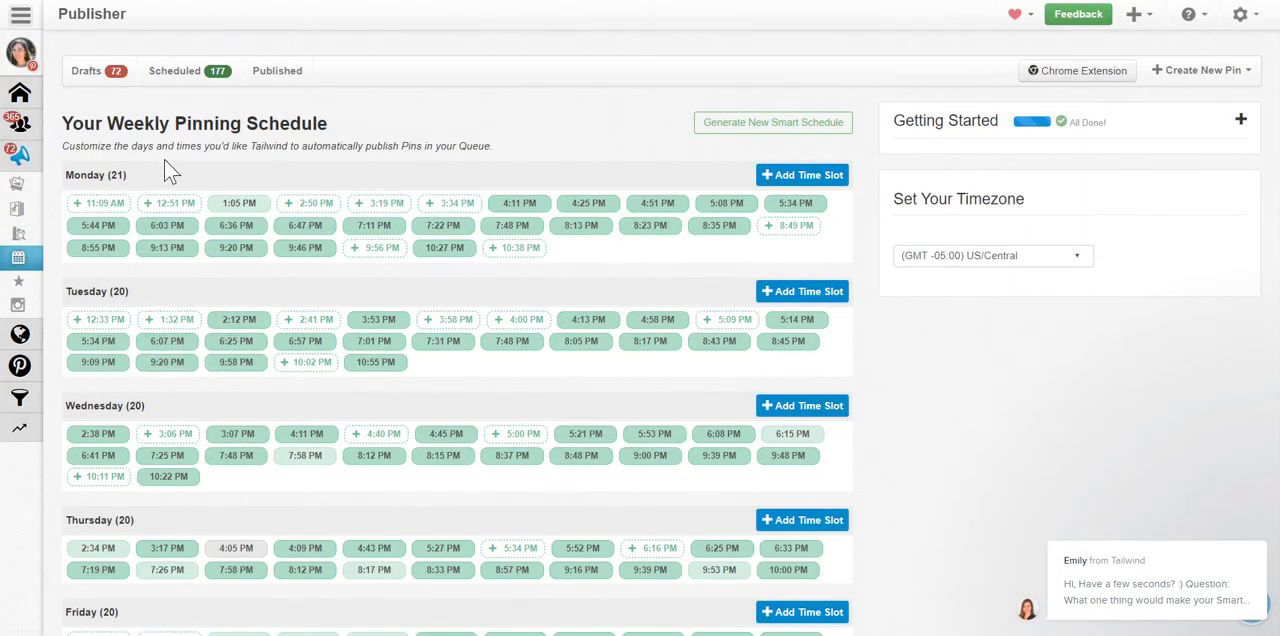
scroll(164, 159, "down", 1)
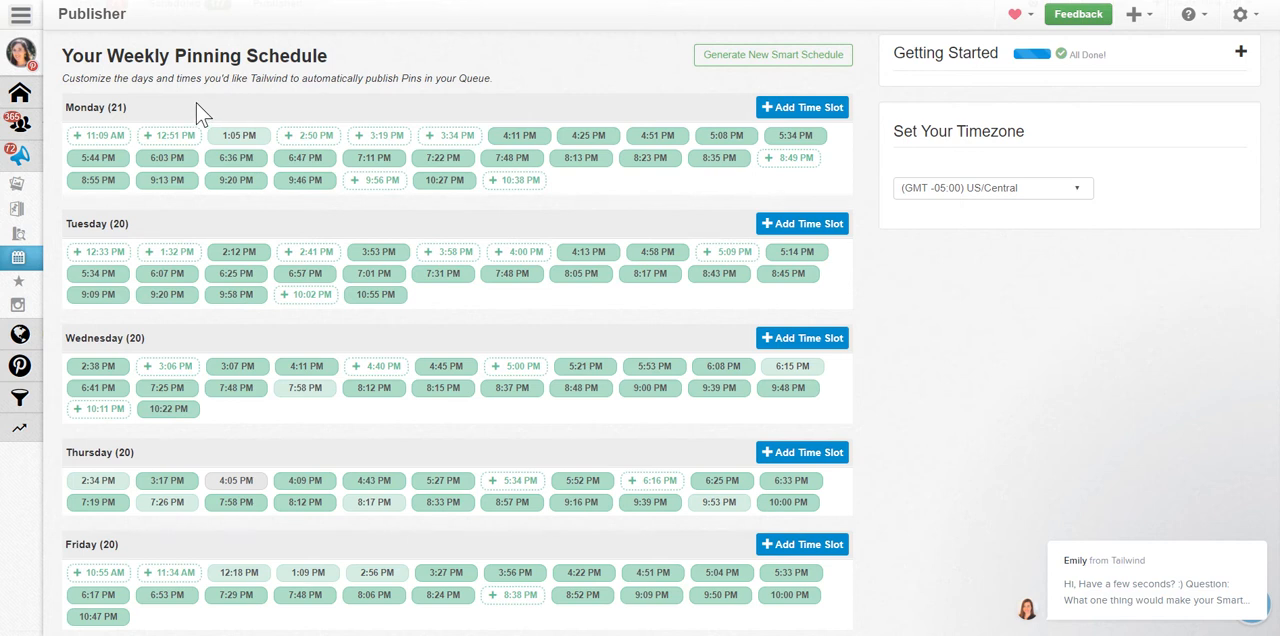
scroll(198, 110, "down", 4)
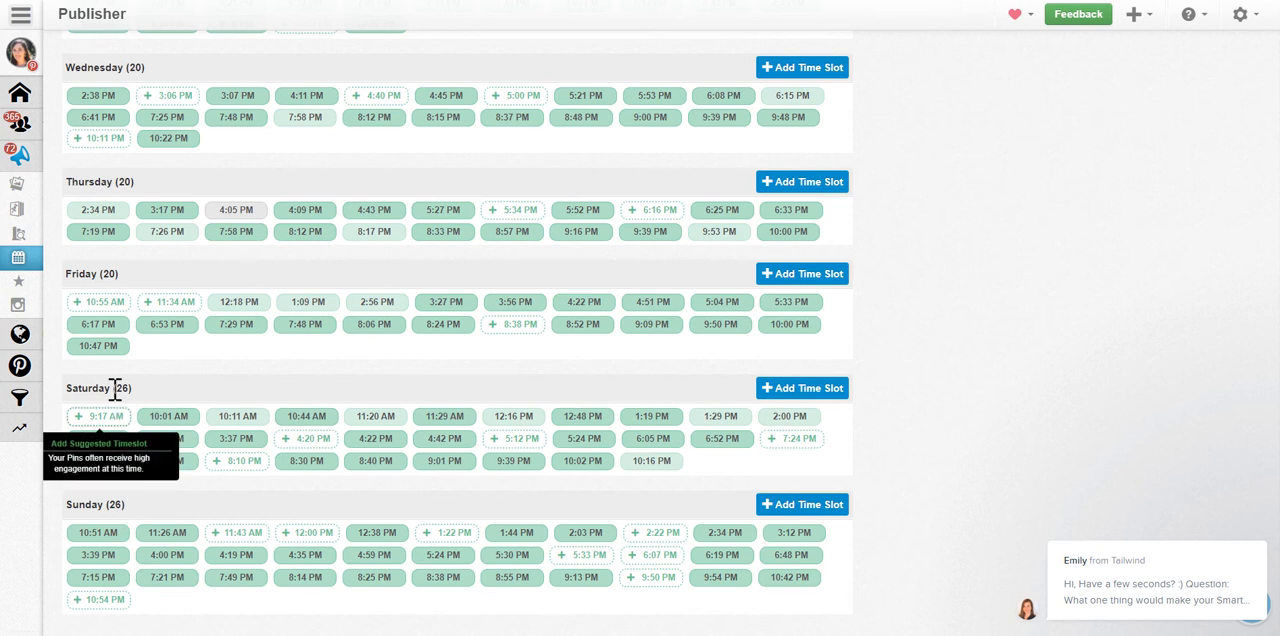
scroll(125, 380, "up", 3)
scroll(170, 305, "up", 1)
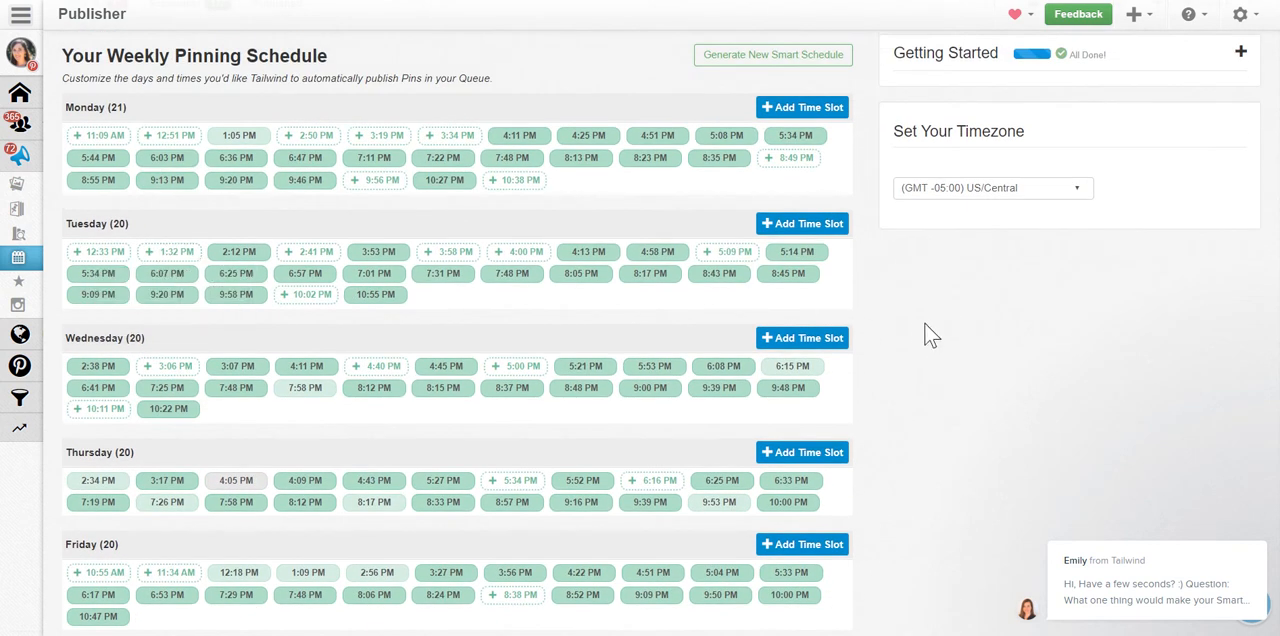
scroll(925, 335, "up", 1)
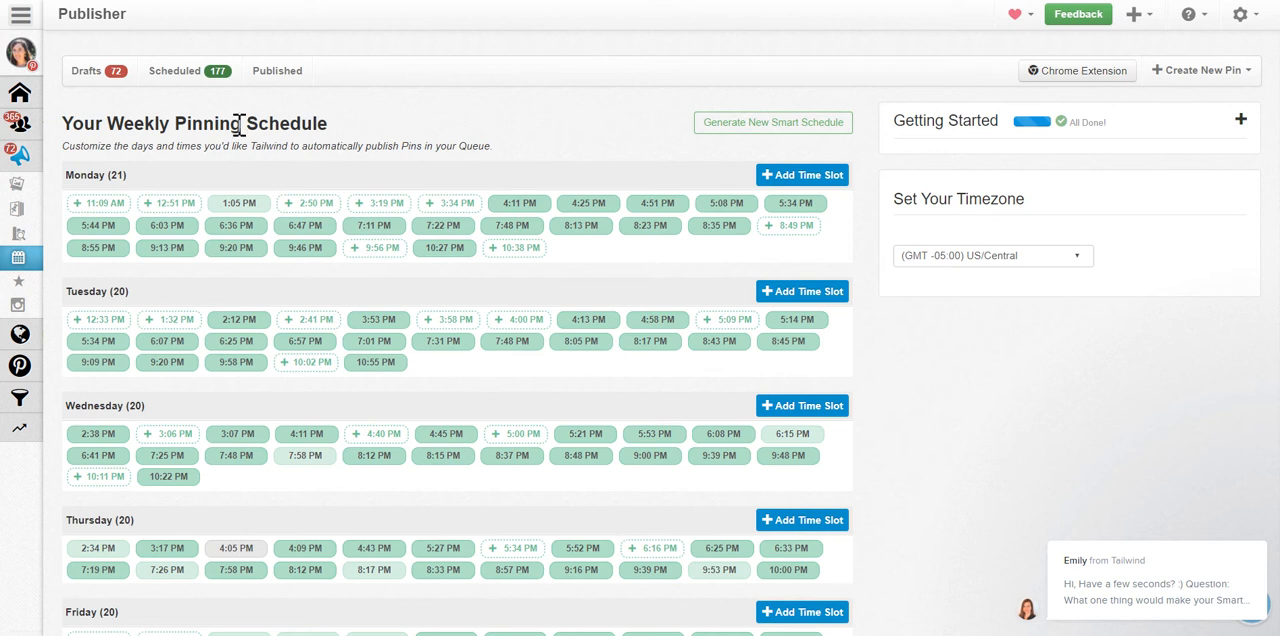
Open the published pins, filter them to All Pins from My Website, and look over the filtered list.
mouse_move(22, 254)
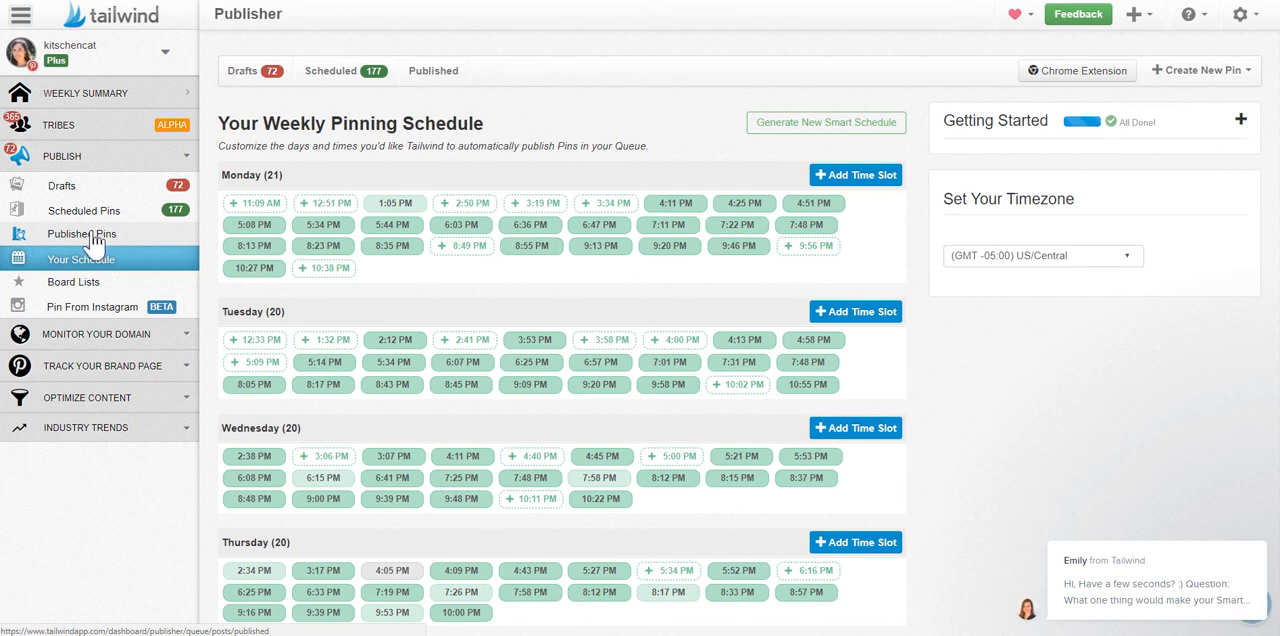
left_click(92, 234)
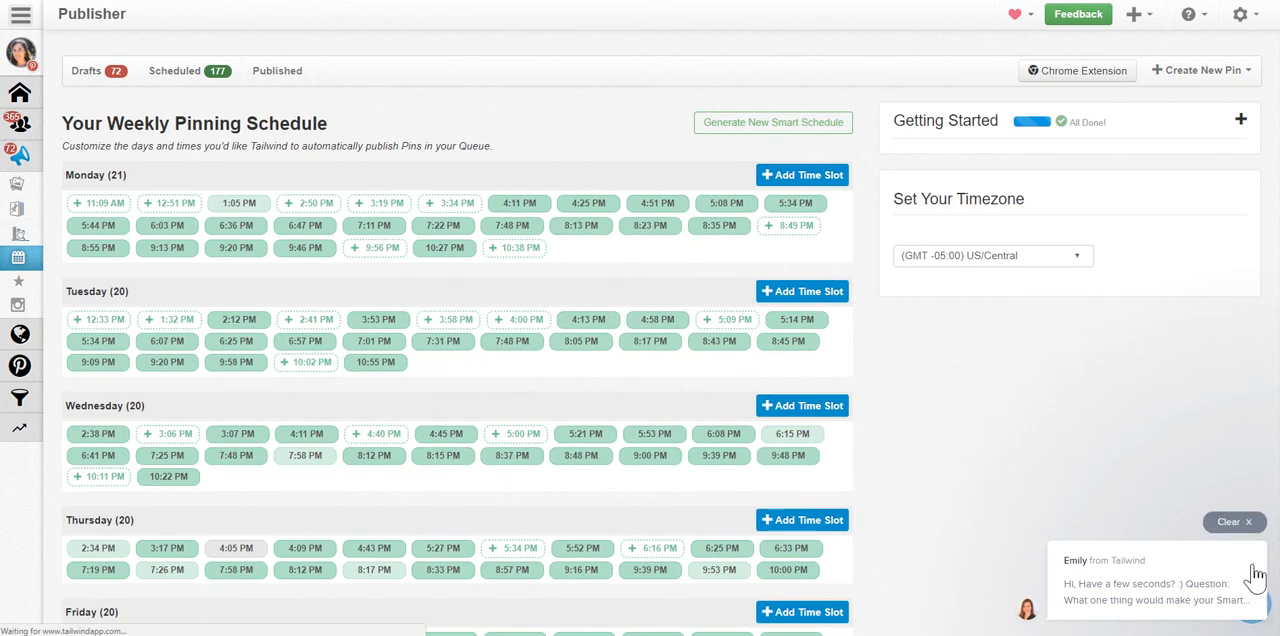
left_click(1246, 525)
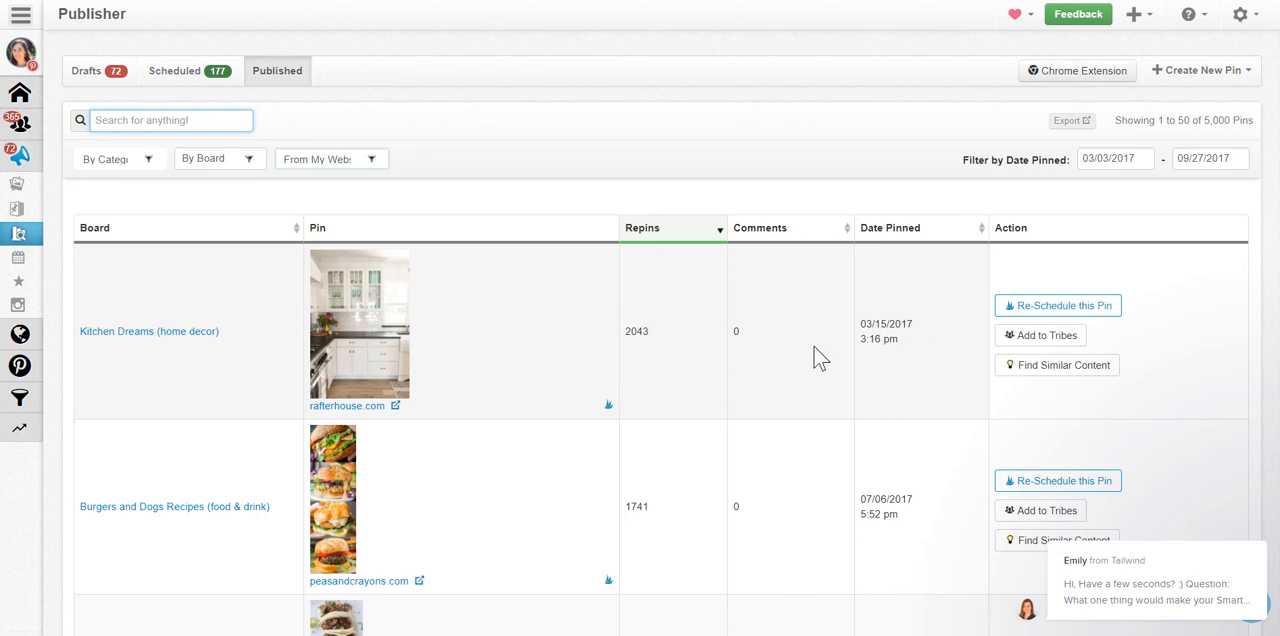
mouse_move(432, 362)
left_click(362, 166)
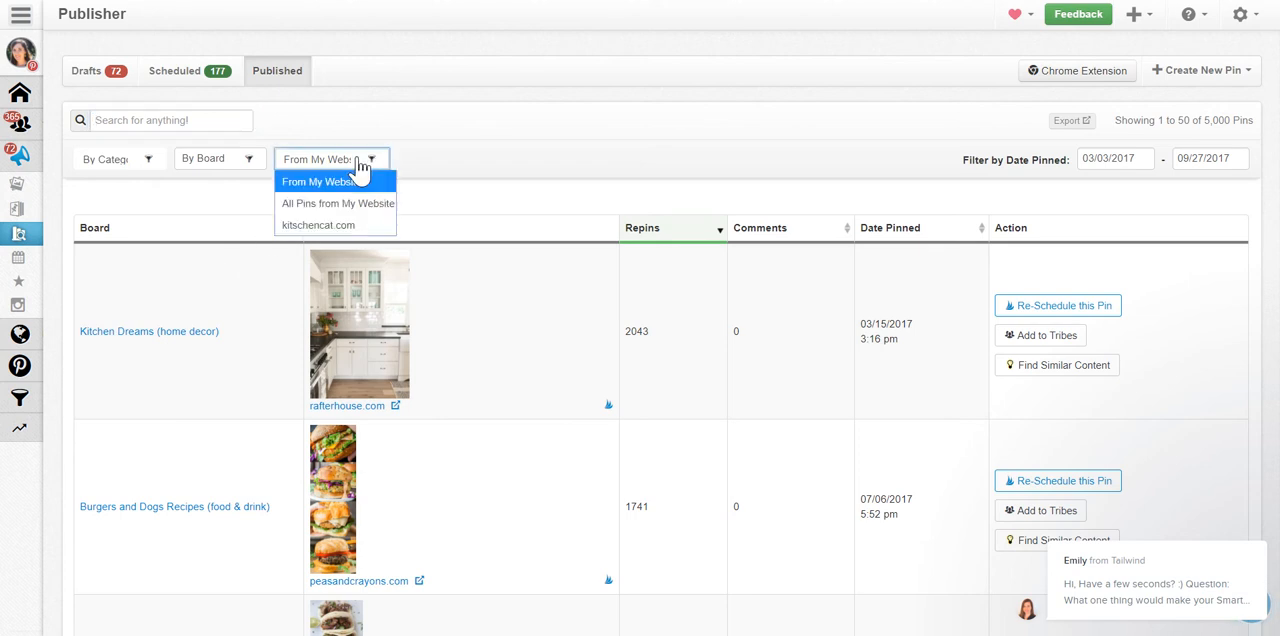
left_click(313, 206)
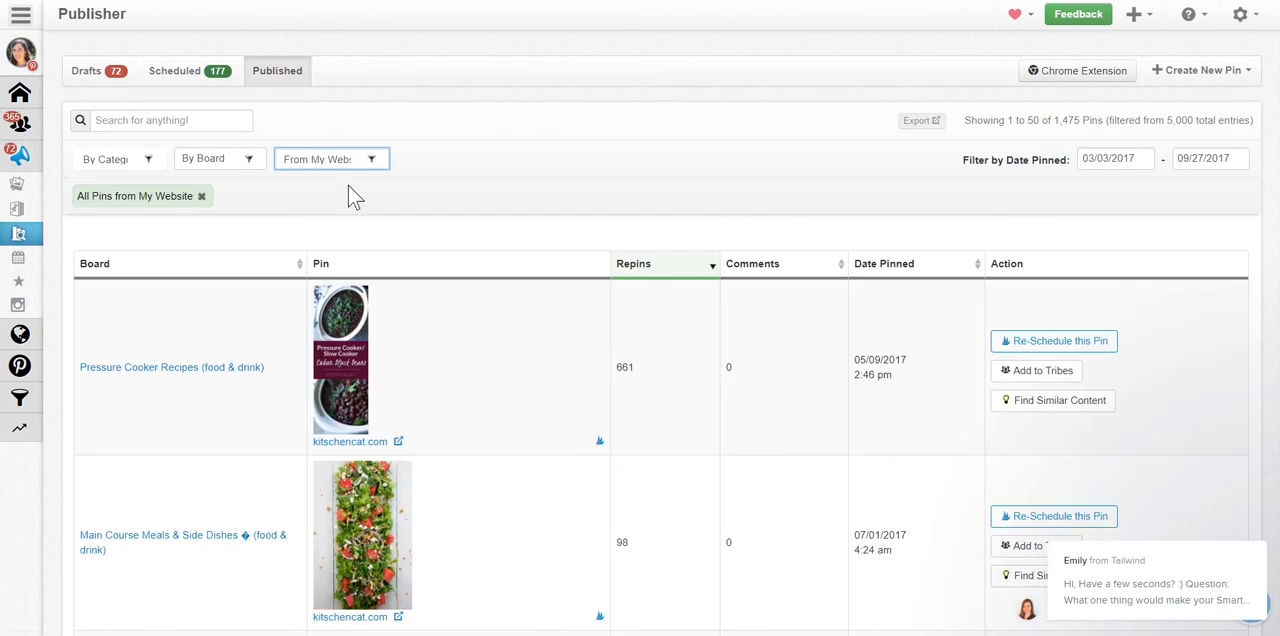
scroll(352, 189, "down", 1)
scroll(350, 190, "up", 1)
scroll(582, 244, "down", 1)
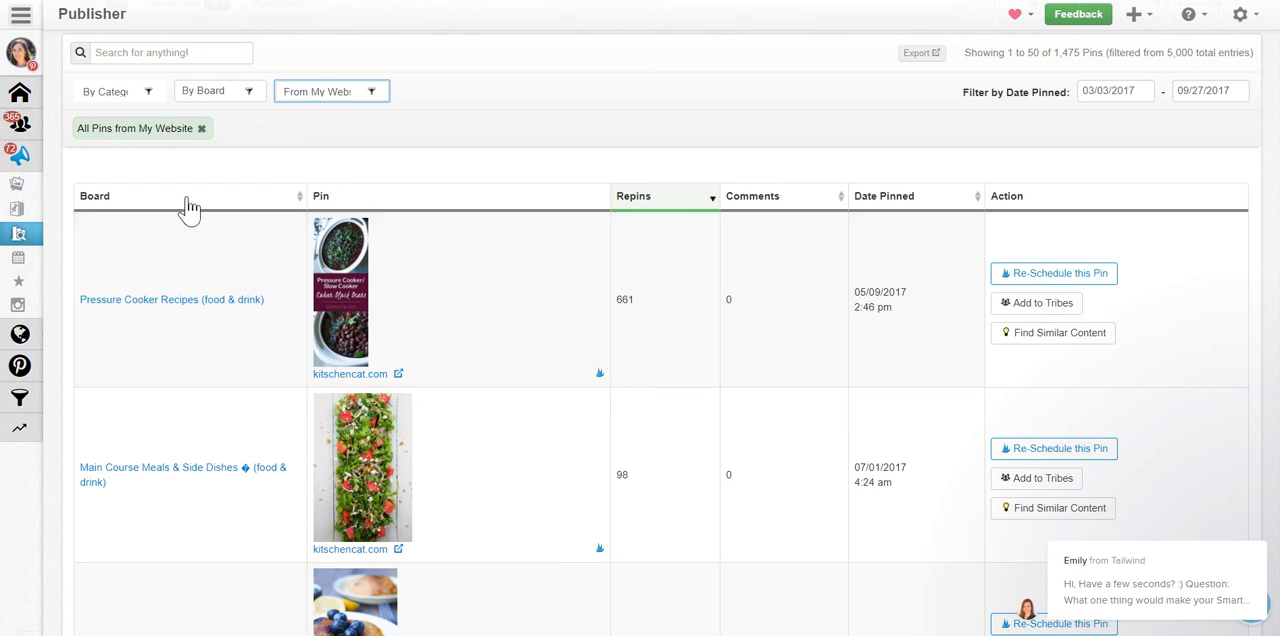
Open Tribes and read the Best of the Best Recipes tribe's description, rules, statistics and member list.
mouse_move(18, 233)
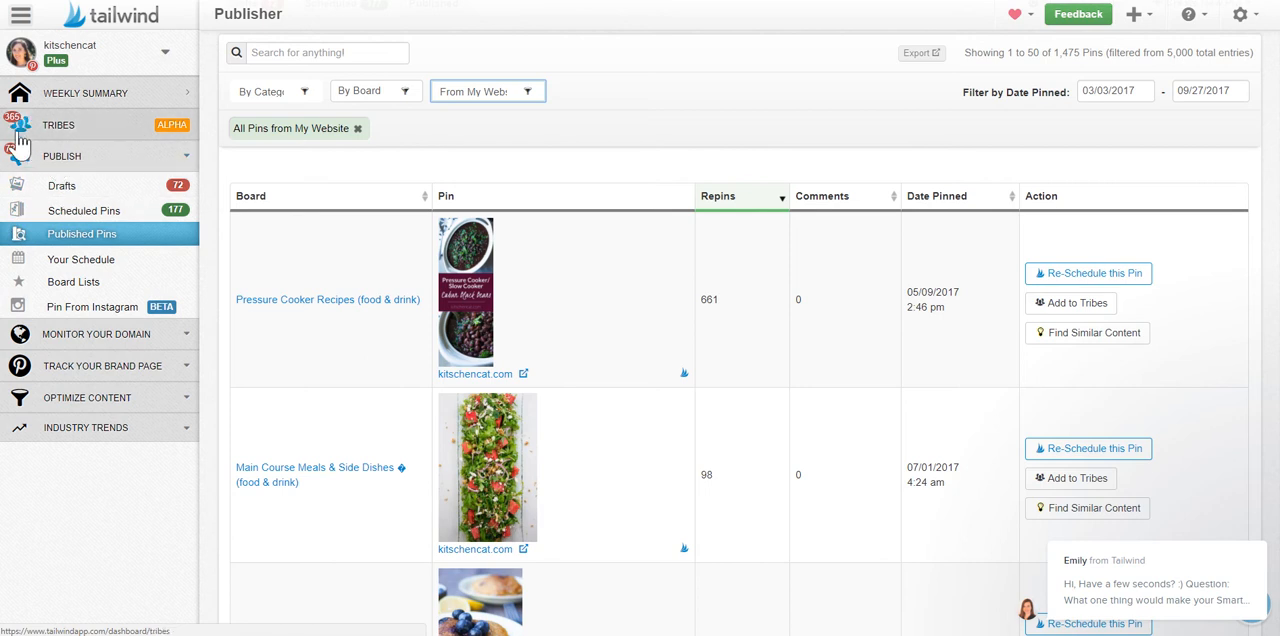
left_click(73, 132)
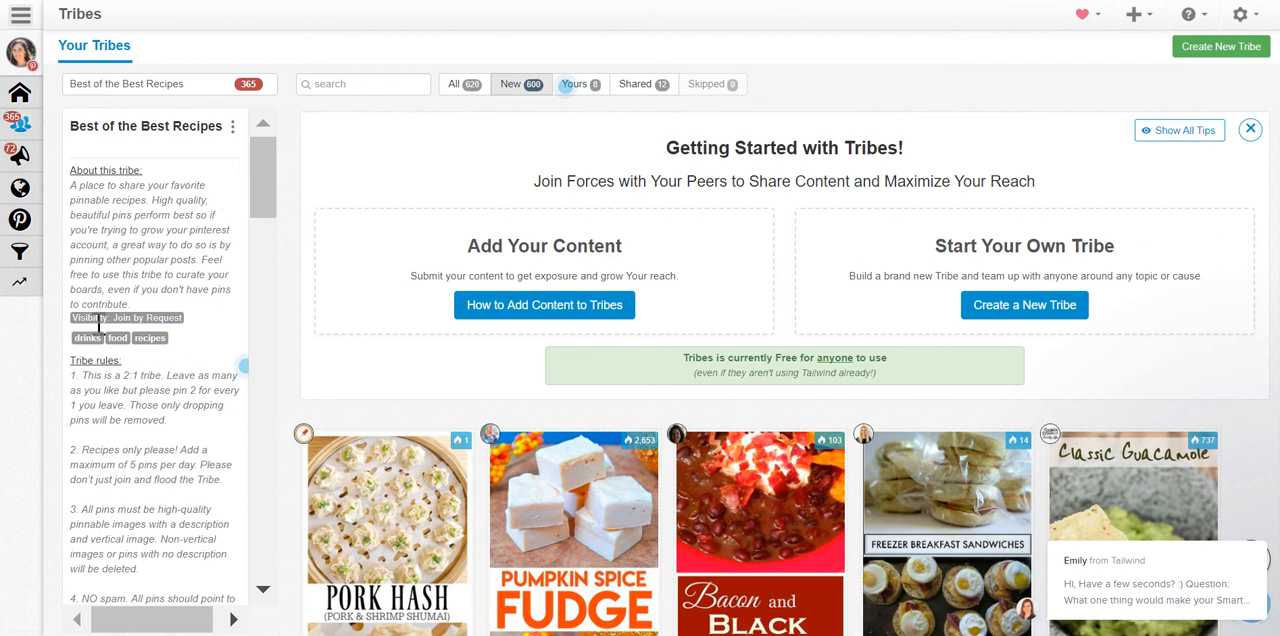
scroll(180, 362, "down", 1)
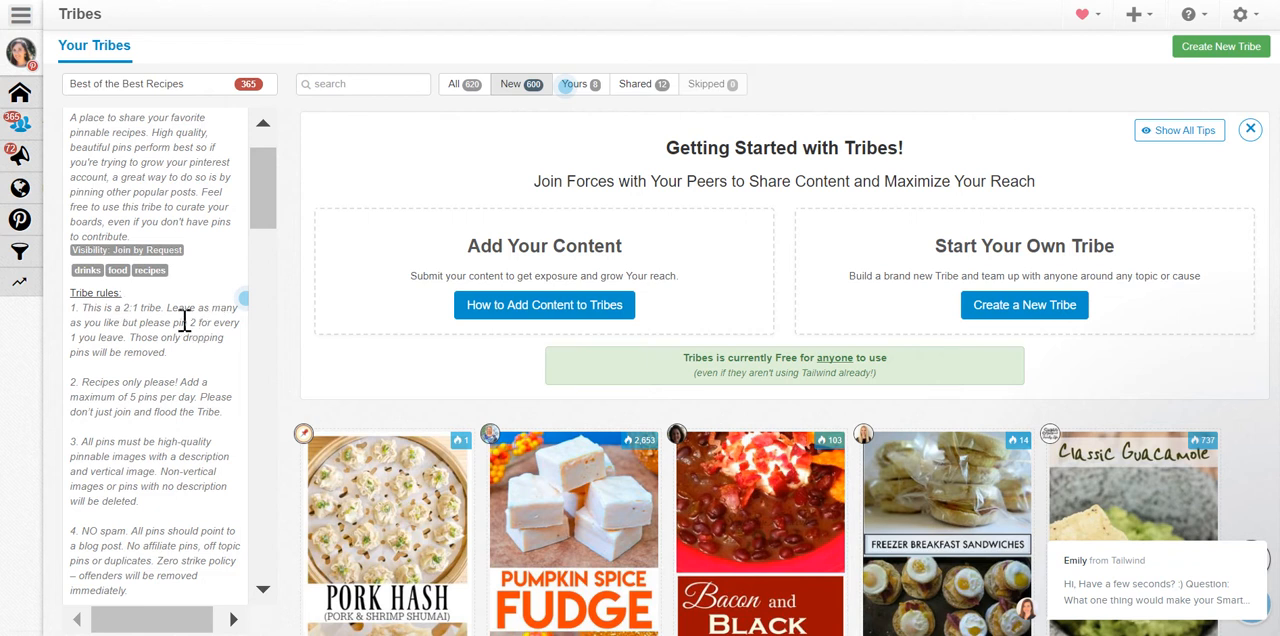
scroll(180, 322, "down", 1)
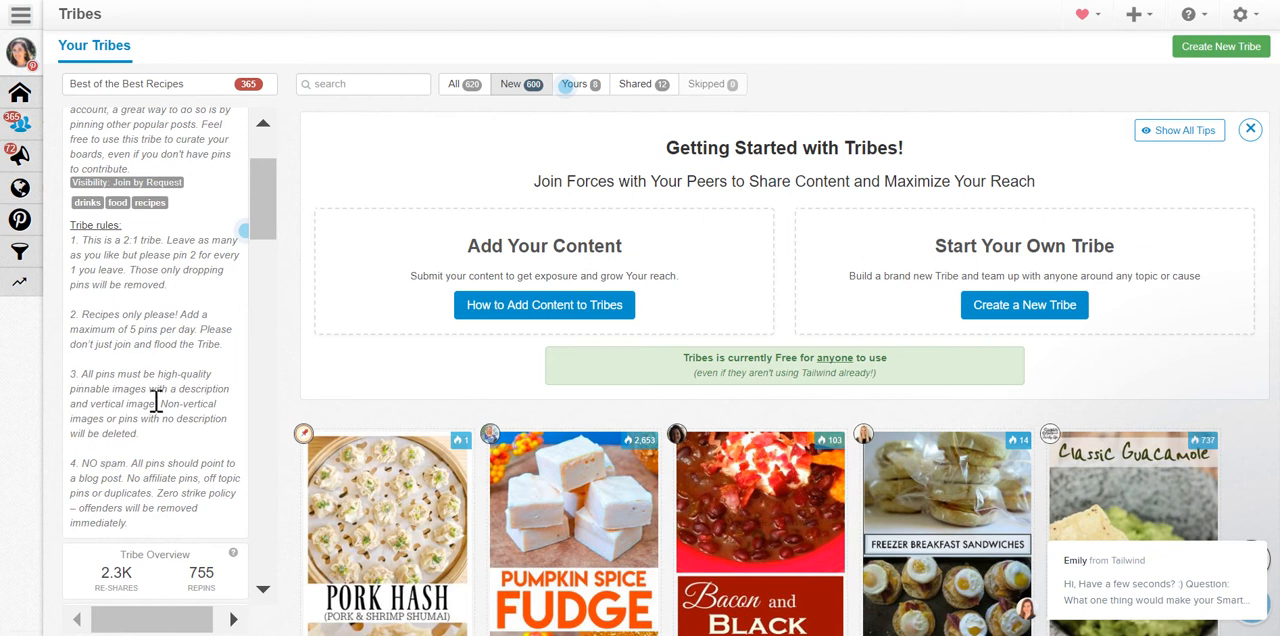
scroll(154, 399, "down", 1)
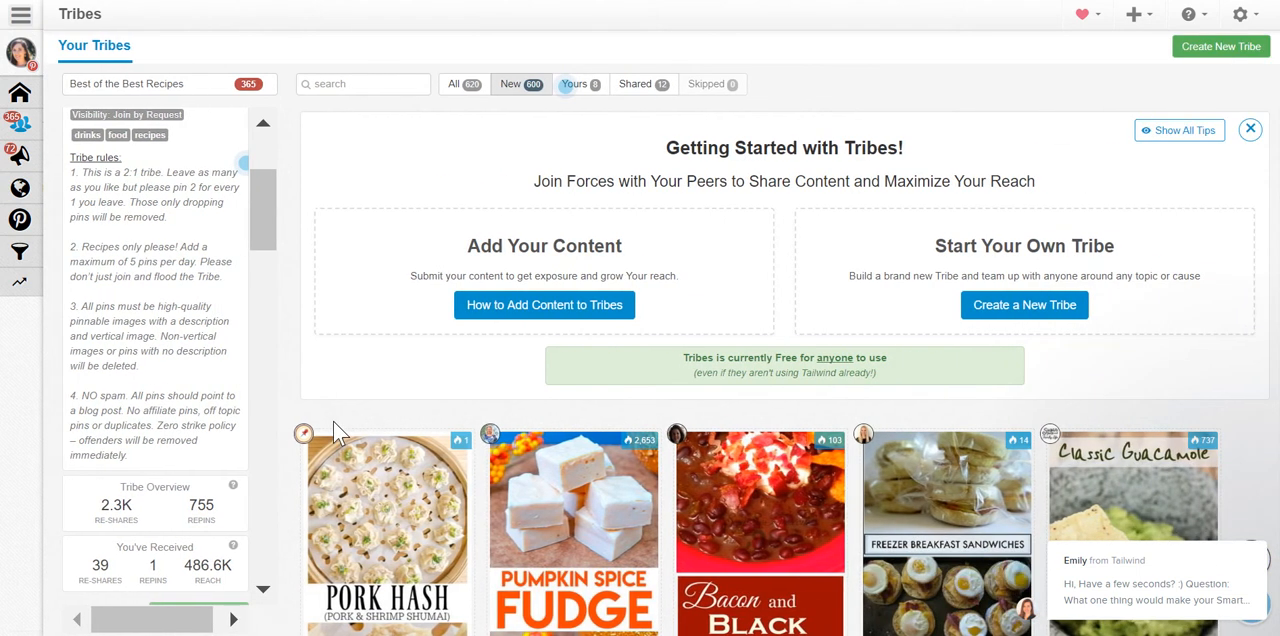
scroll(170, 342, "down", 3)
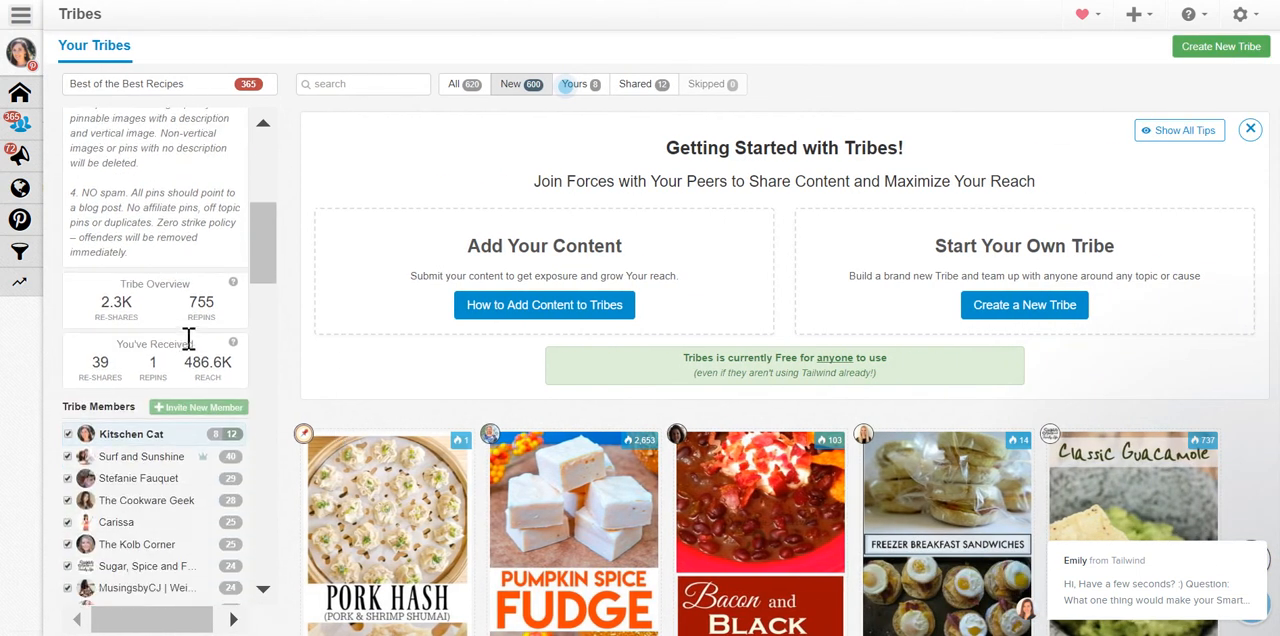
Browse the new pins shared in the Best of the Best Recipes tribe.
scroll(437, 305, "down", 5)
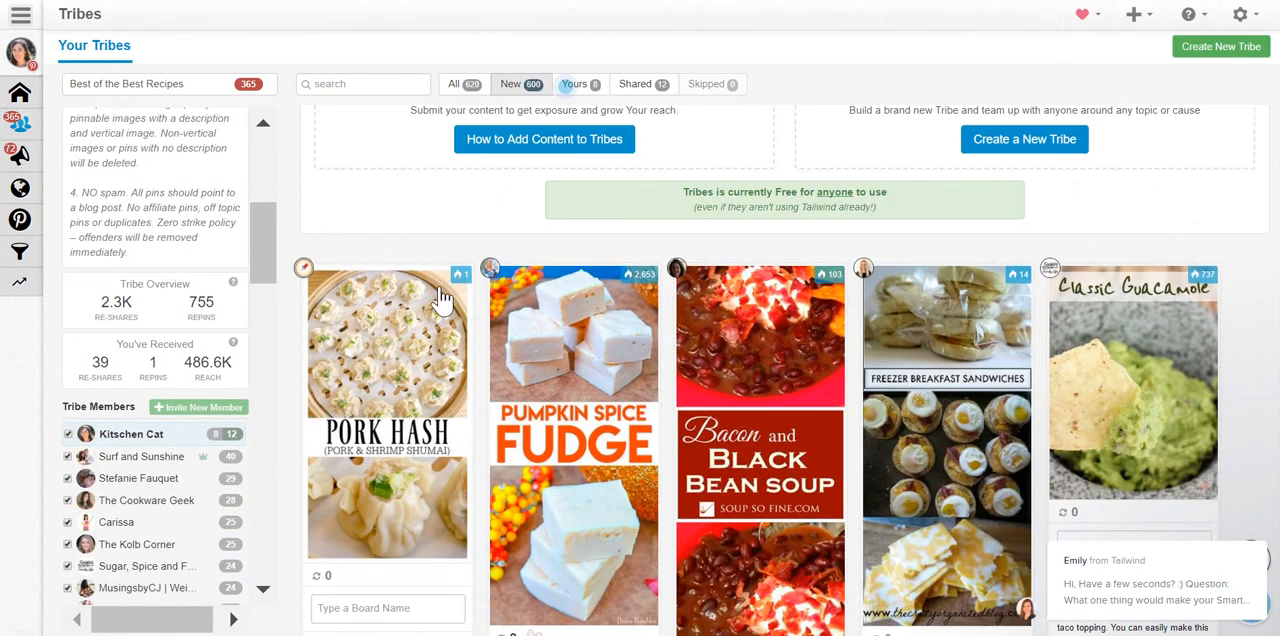
scroll(441, 298, "down", 1)
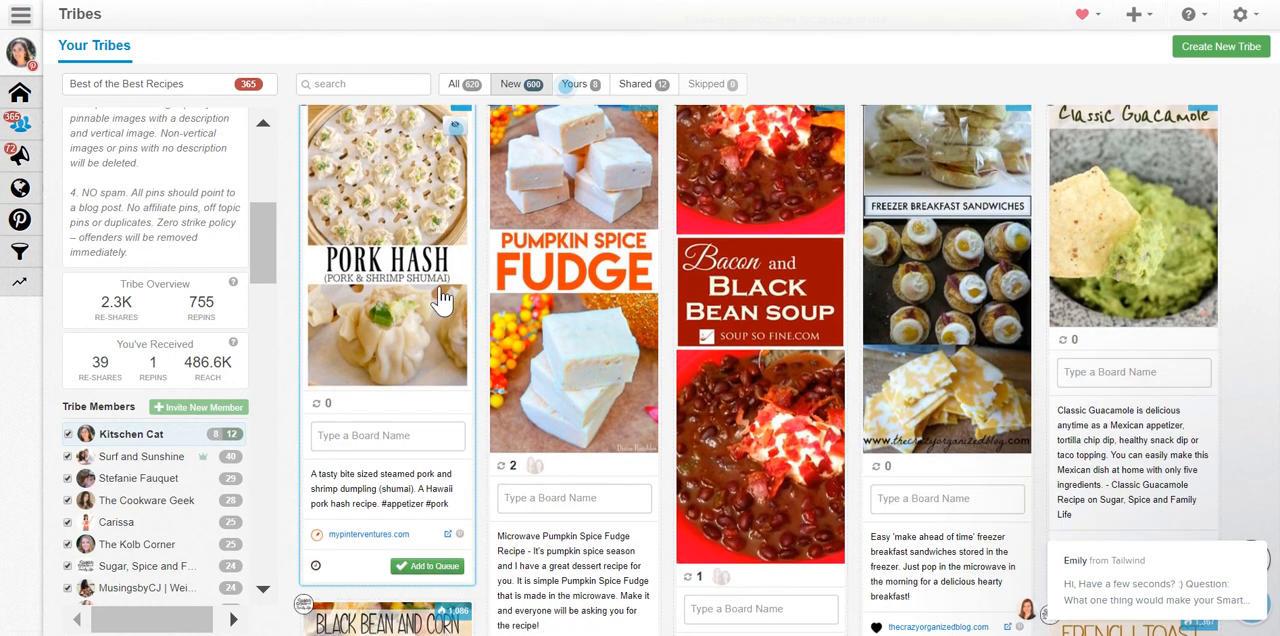
scroll(571, 290, "down", 1)
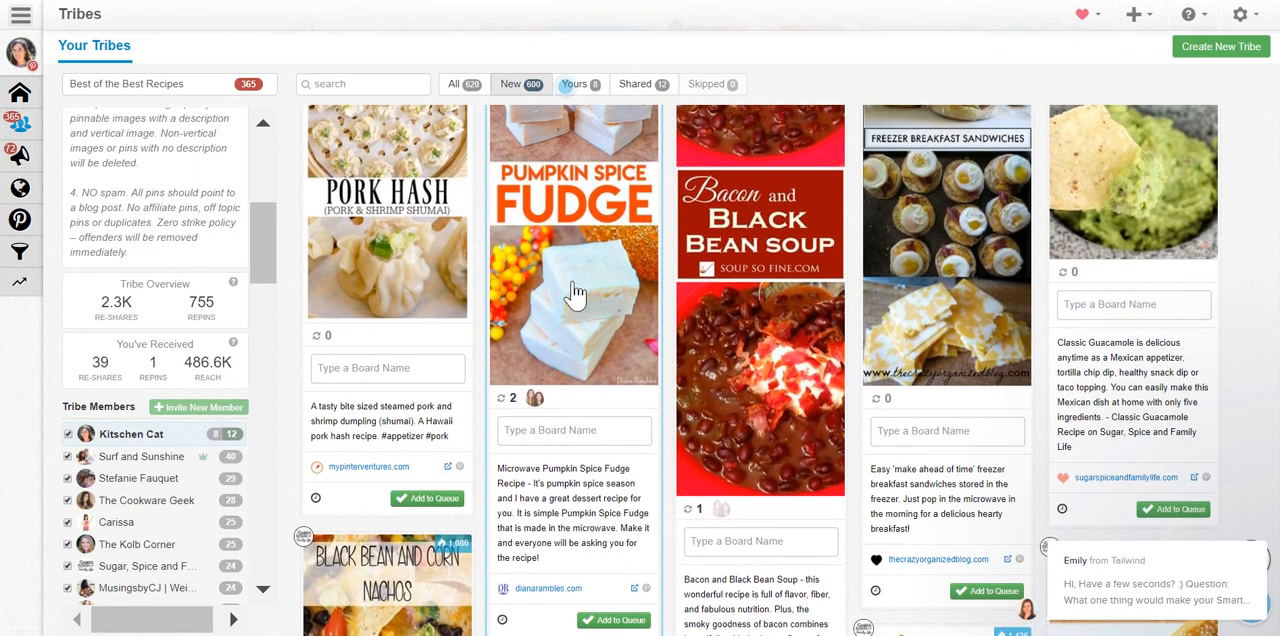
Assign the Pumpkin Spice Fudge pin to the Fall Food board and add it to the queue.
left_click(552, 434)
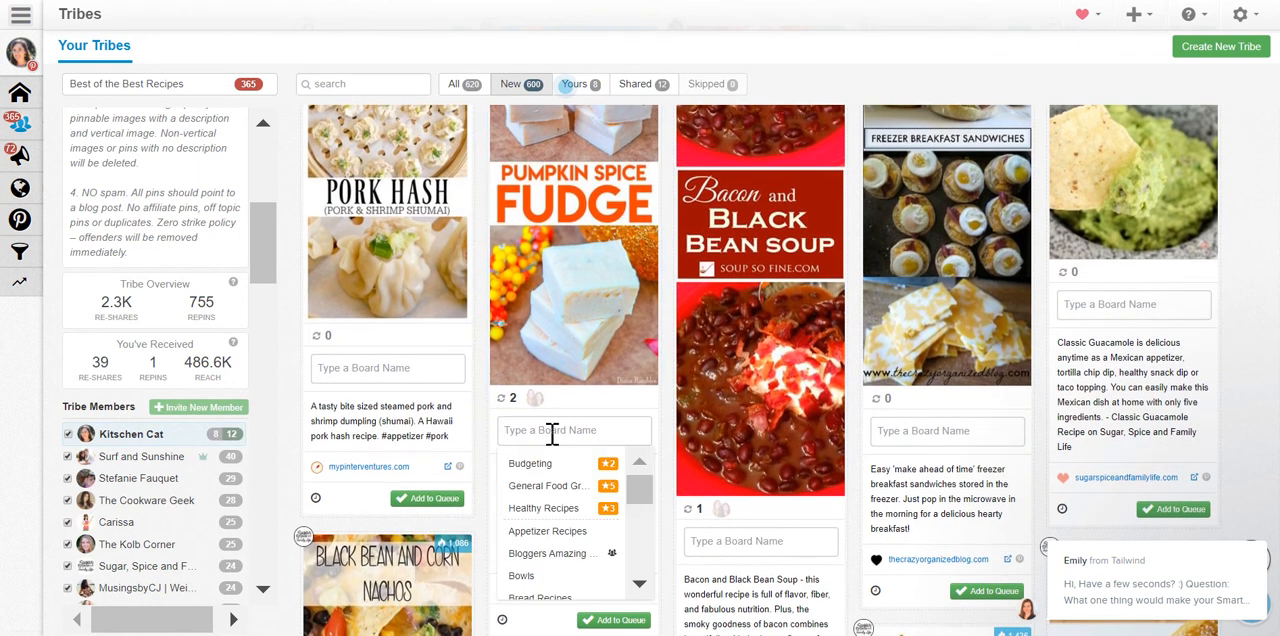
type("fa")
left_click(531, 489)
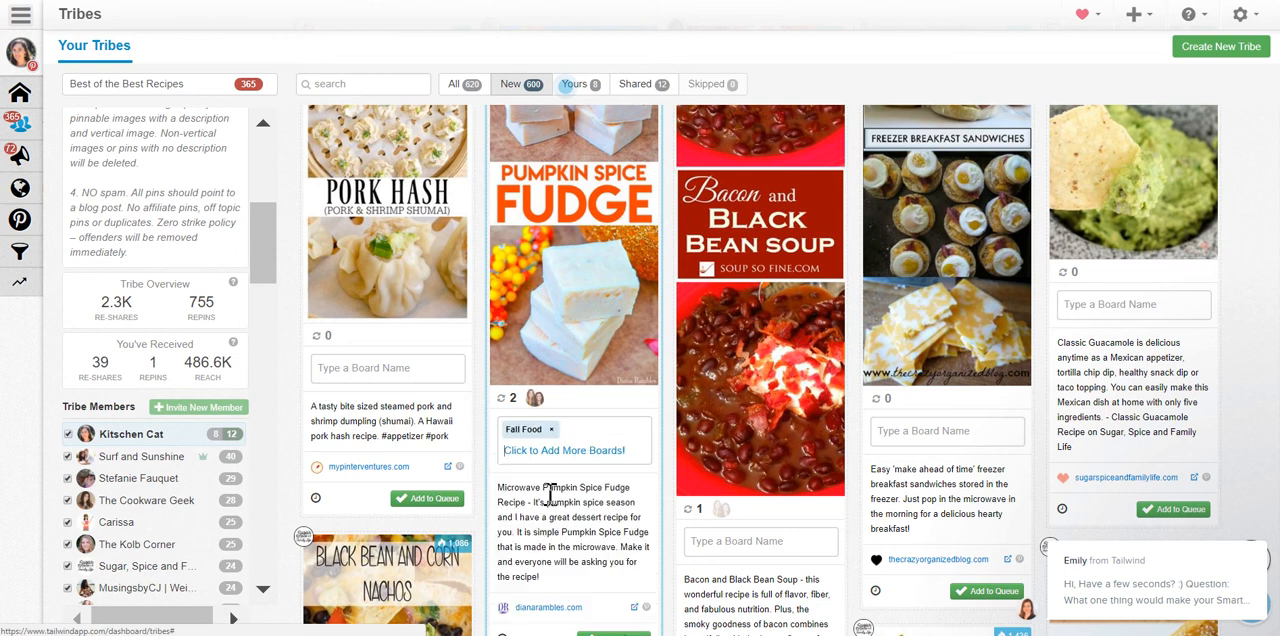
scroll(549, 493, "down", 1)
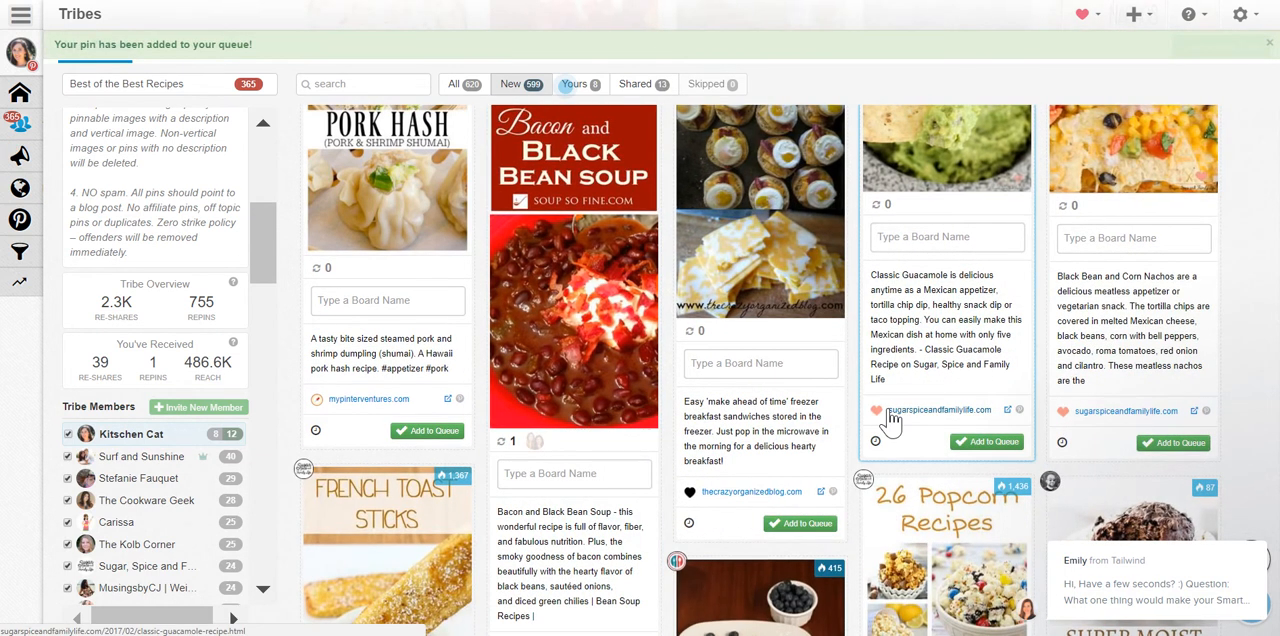
Browse the tribe's new pins, examining their popularity figures, re-share counts, descriptions and source sites.
scroll(890, 422, "up", 3)
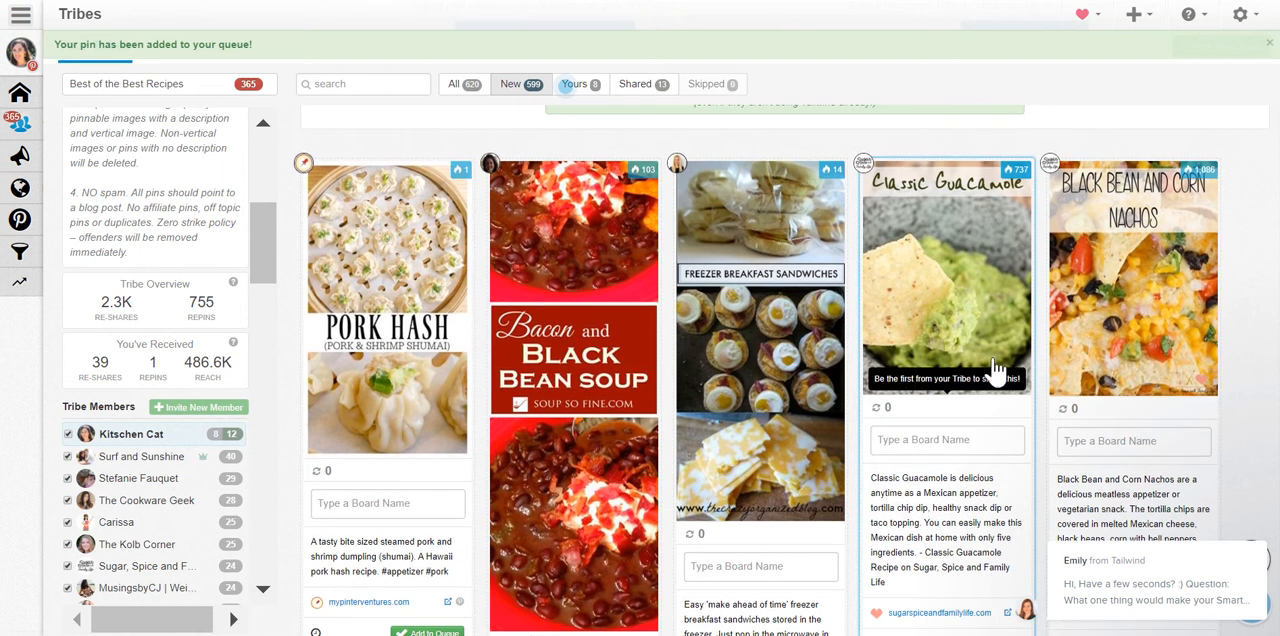
scroll(1027, 369, "down", 1)
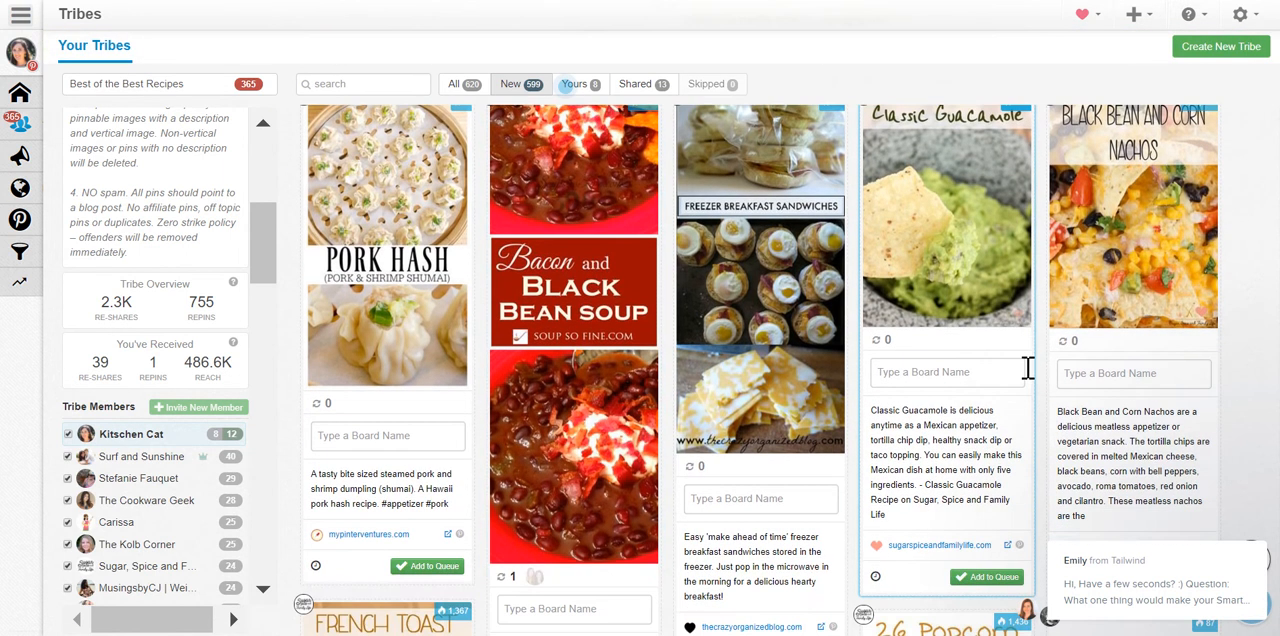
scroll(1027, 369, "up", 1)
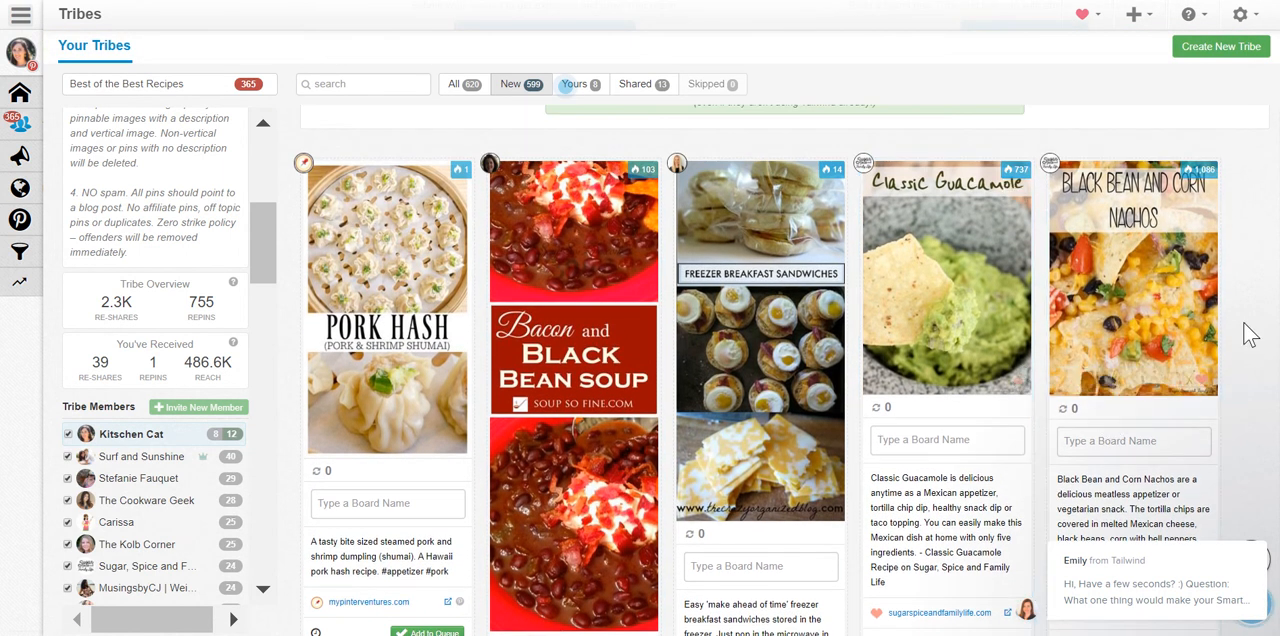
mouse_move(1019, 187)
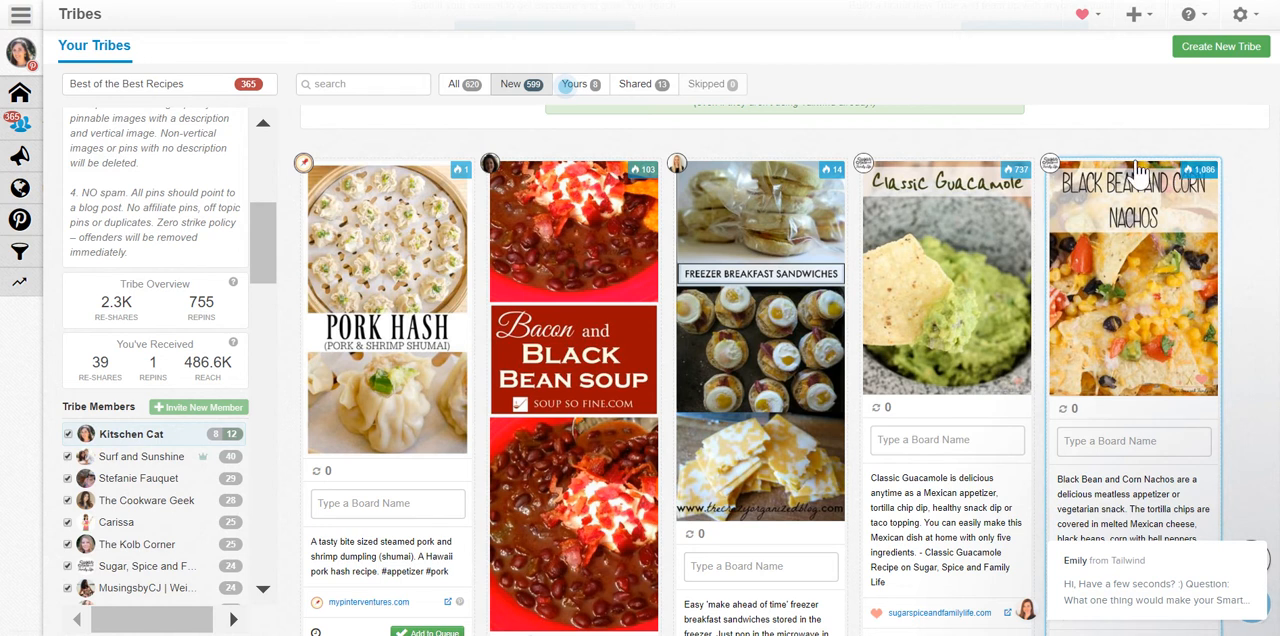
scroll(908, 377, "down", 2)
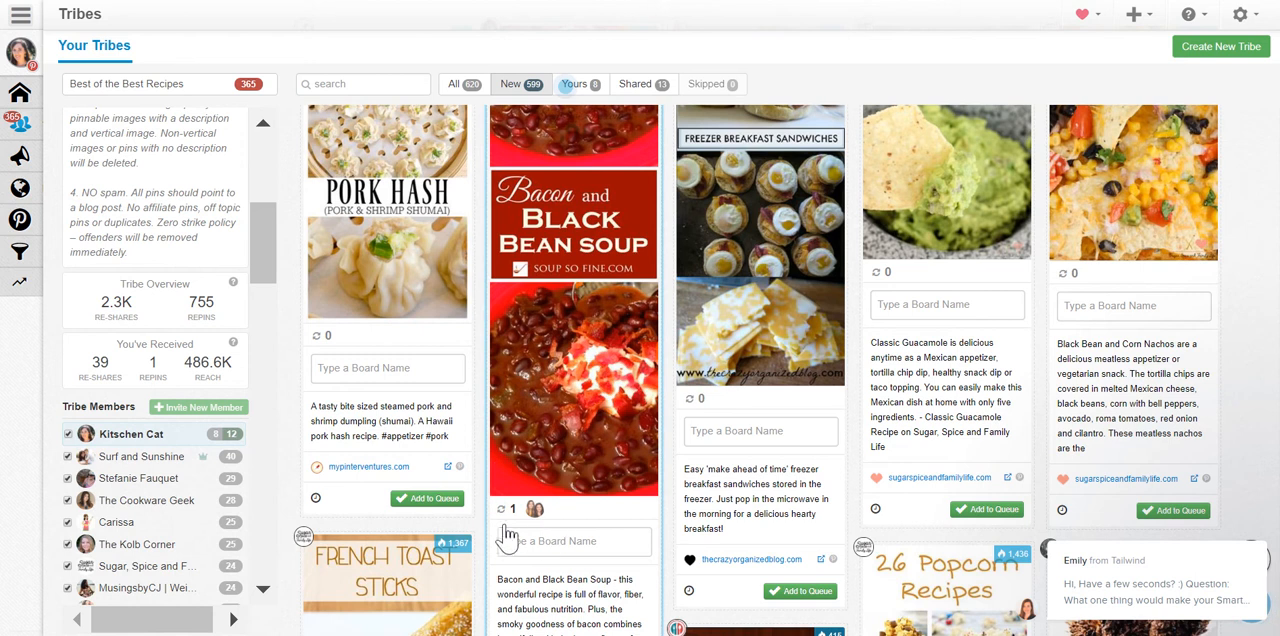
scroll(910, 285, "down", 1)
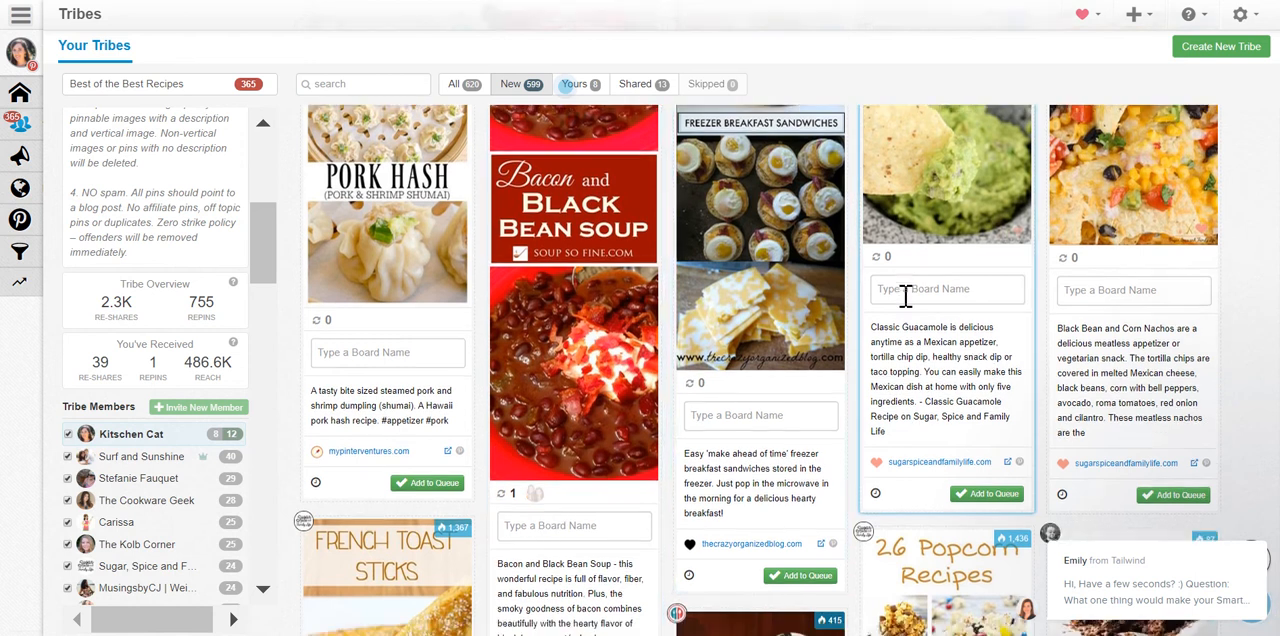
scroll(906, 293, "down", 2)
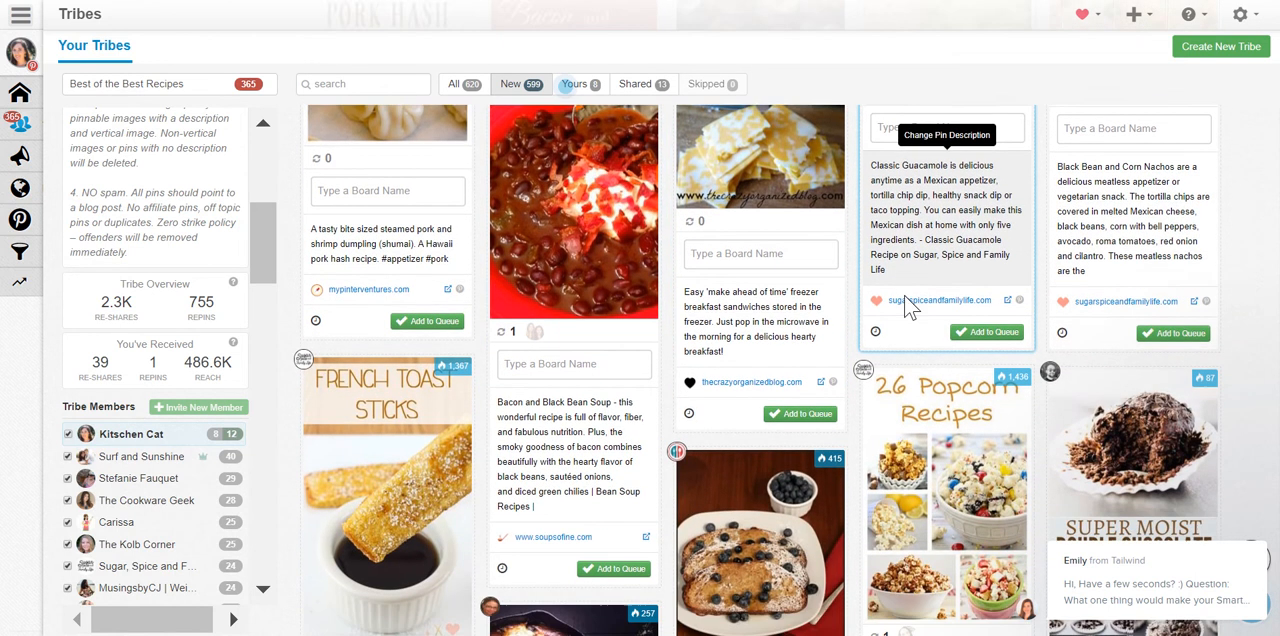
scroll(903, 300, "down", 4)
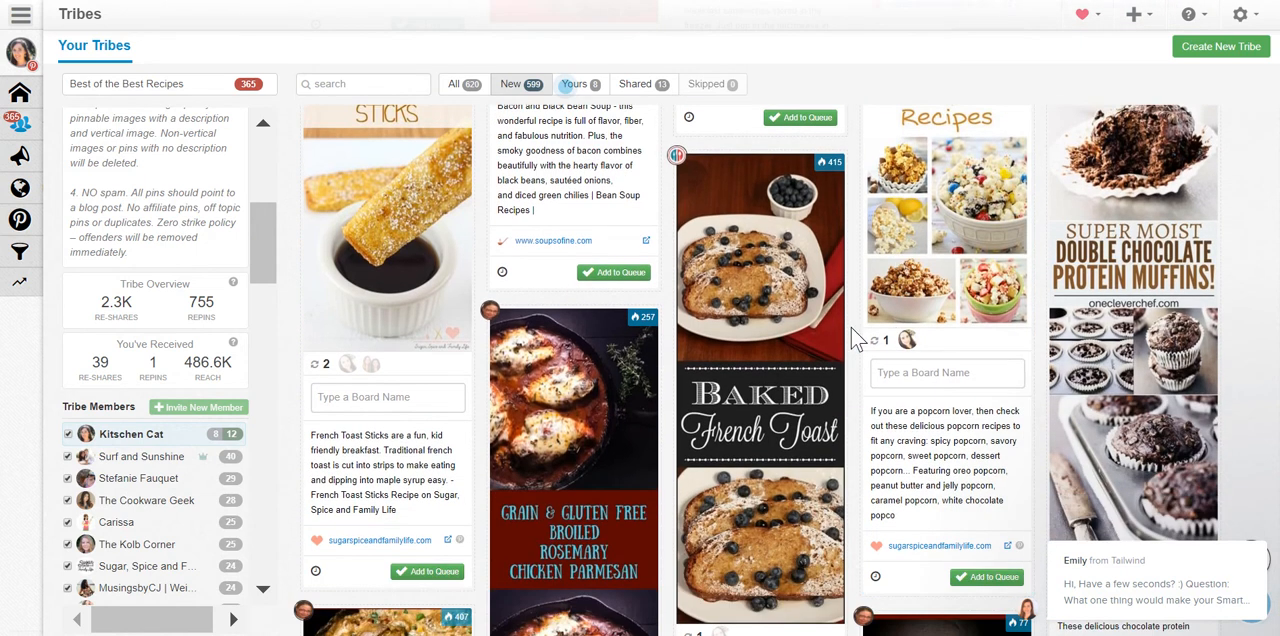
scroll(849, 324, "down", 1)
scroll(849, 337, "down", 3)
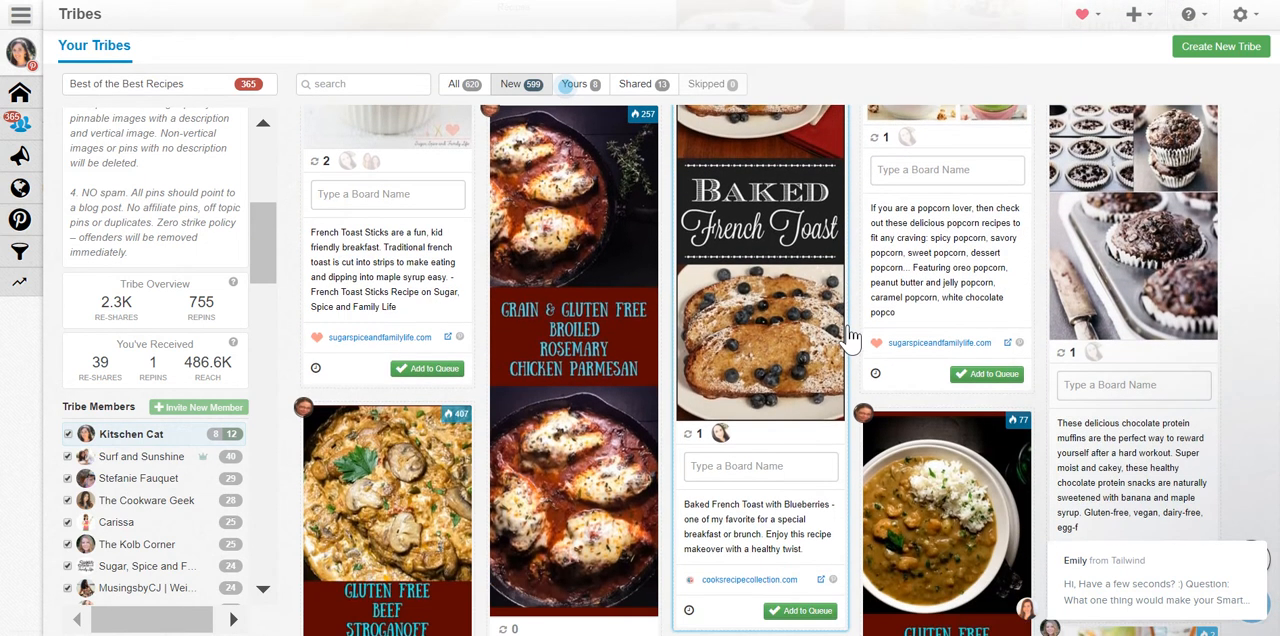
scroll(849, 335, "up", 2)
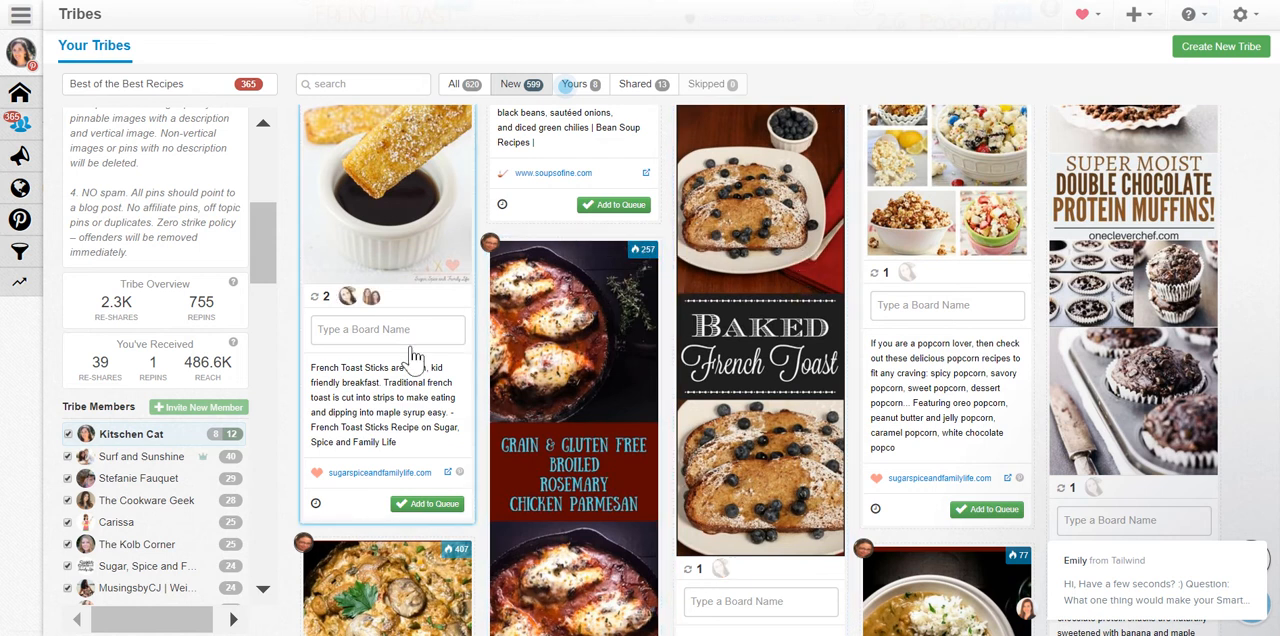
Review the tribe's statistics and member list, and view the list of joined tribes without switching from Best of the Best Recipes.
scroll(175, 308, "down", 1)
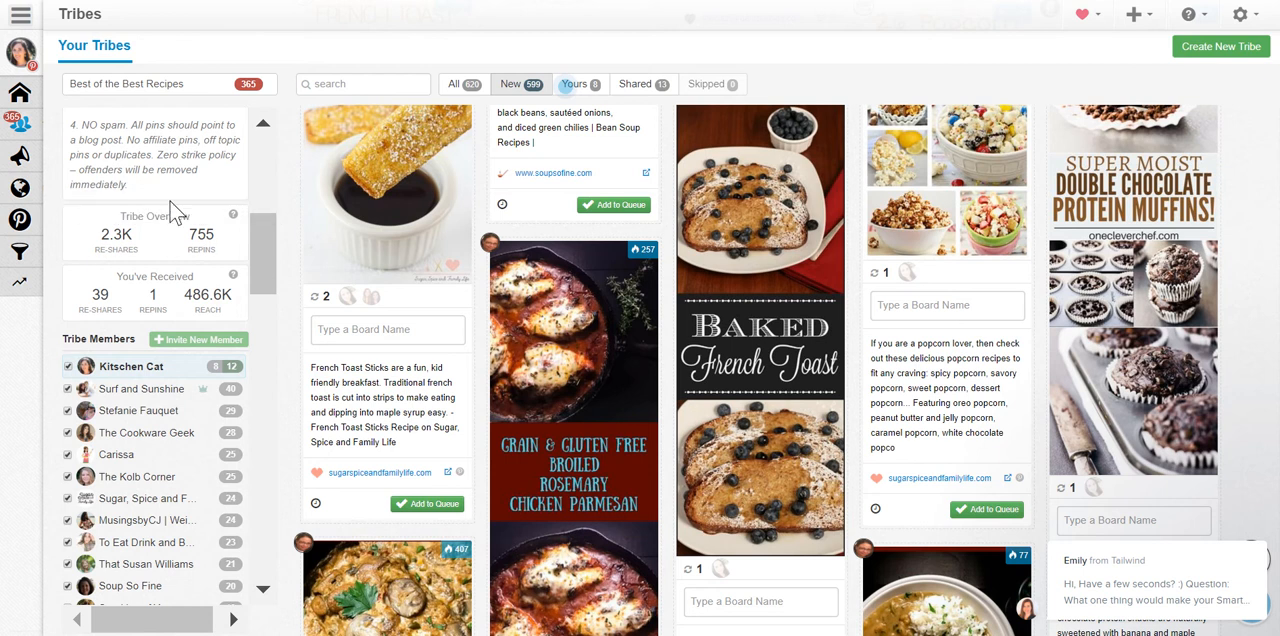
scroll(170, 212, "down", 1)
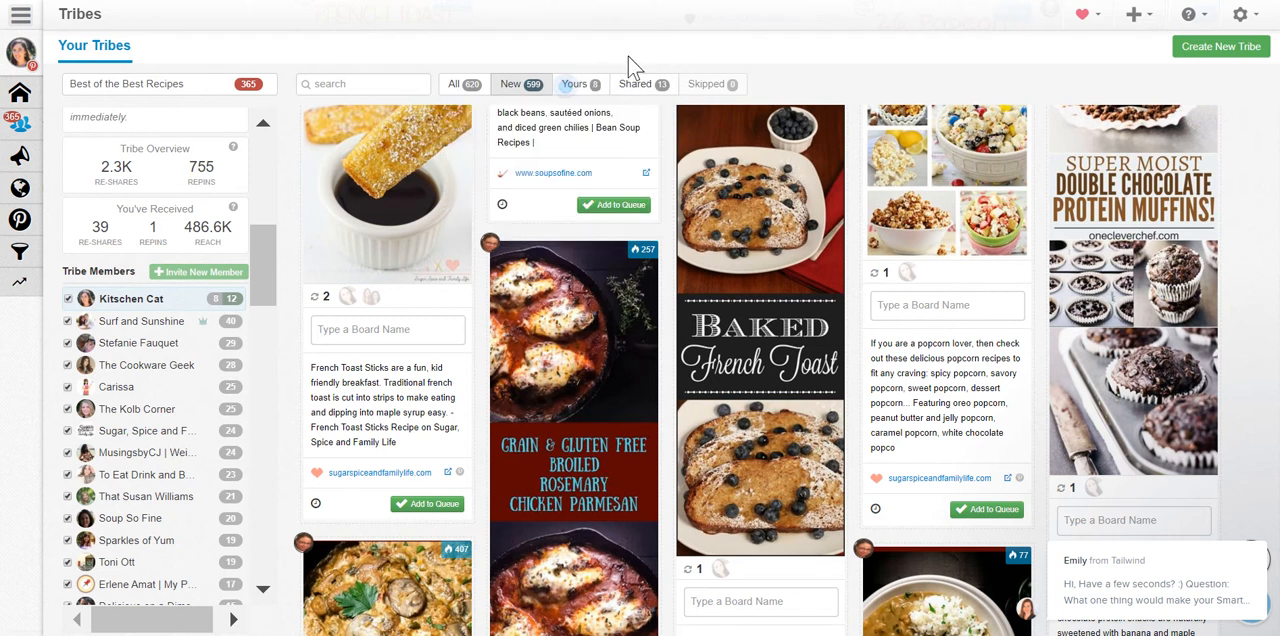
mouse_move(660, 93)
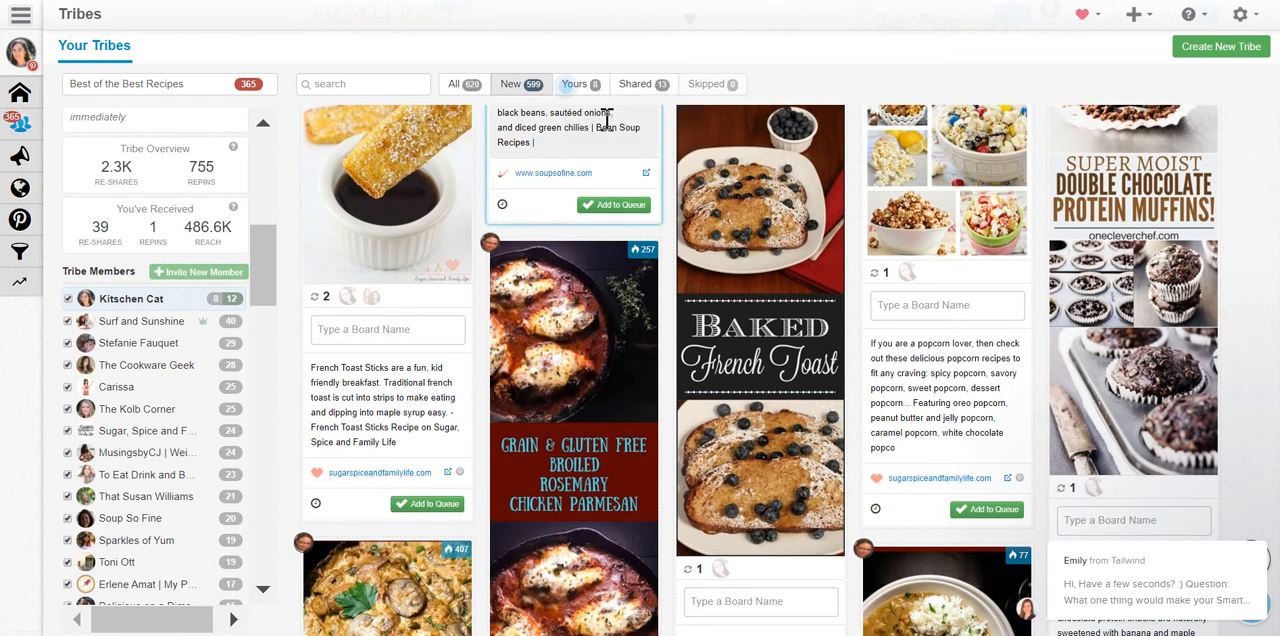
scroll(530, 148, "up", 3)
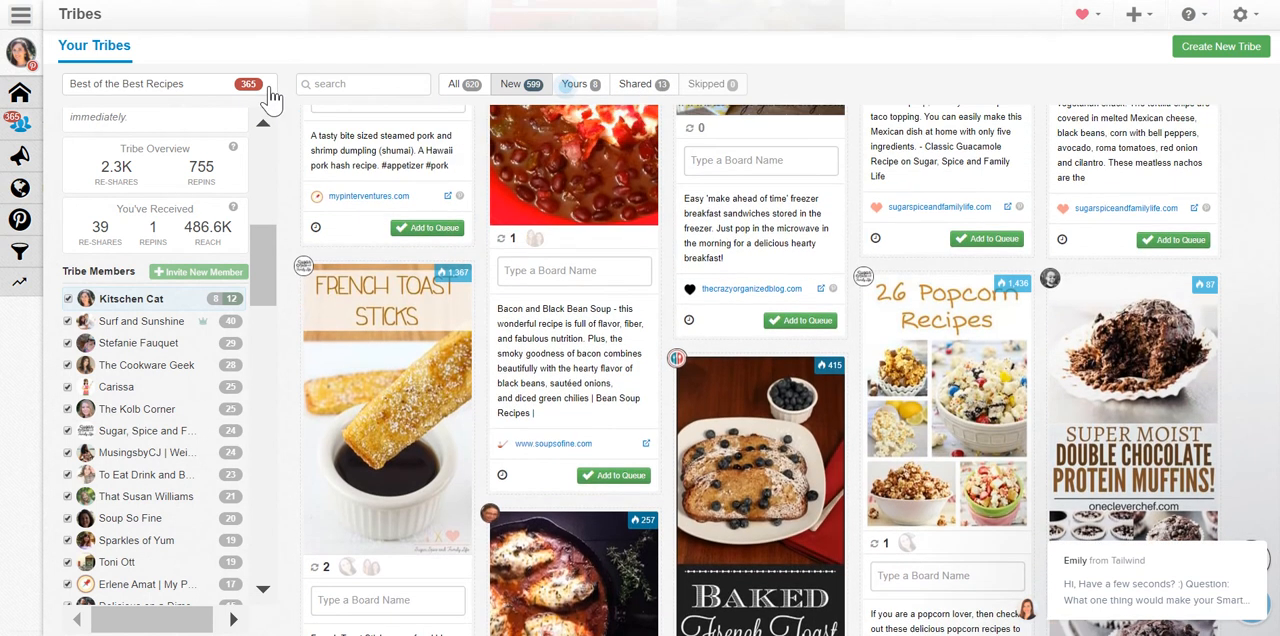
left_click(262, 86)
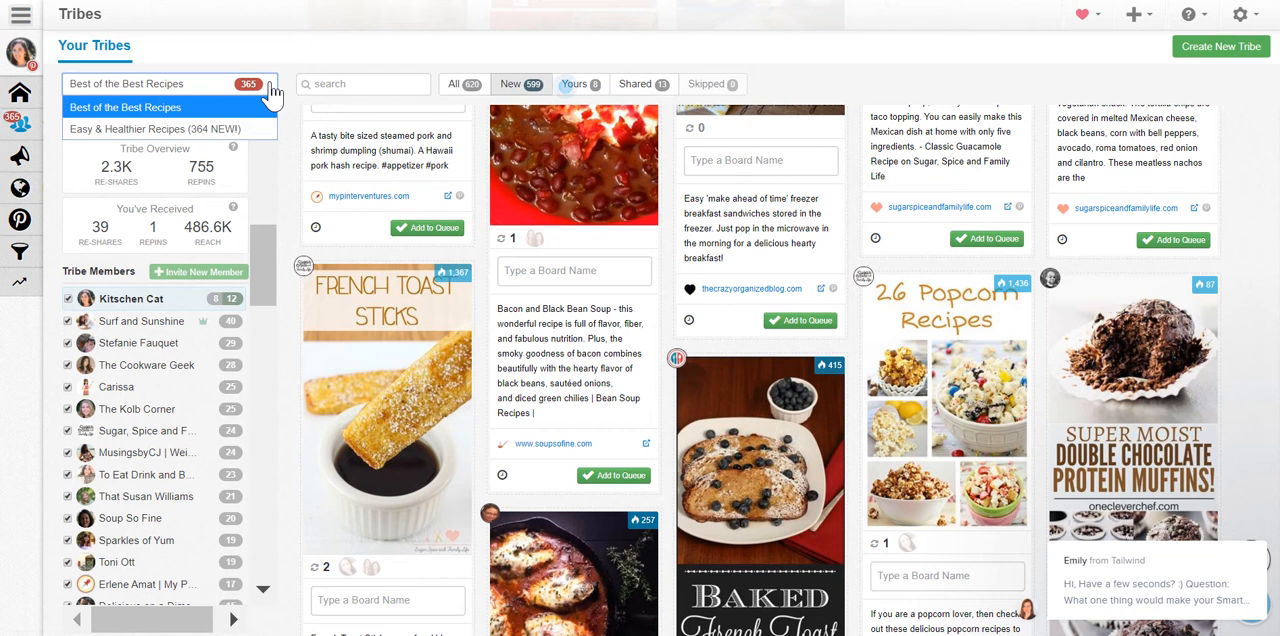
left_click(272, 92)
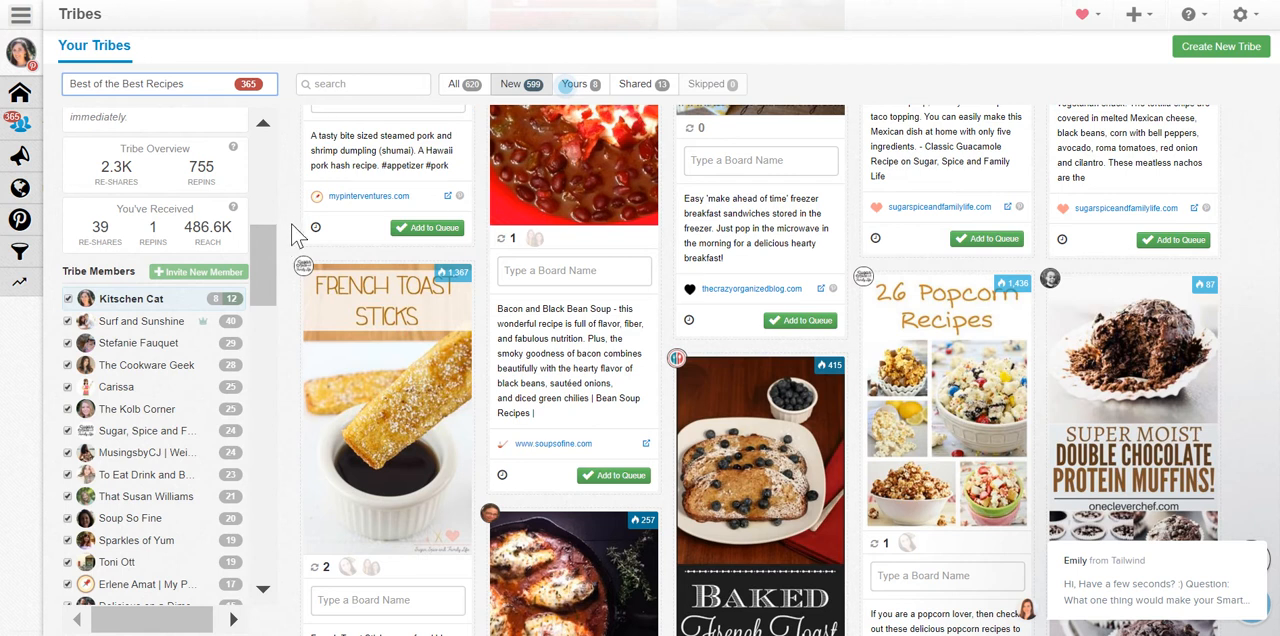
scroll(293, 226, "up", 3)
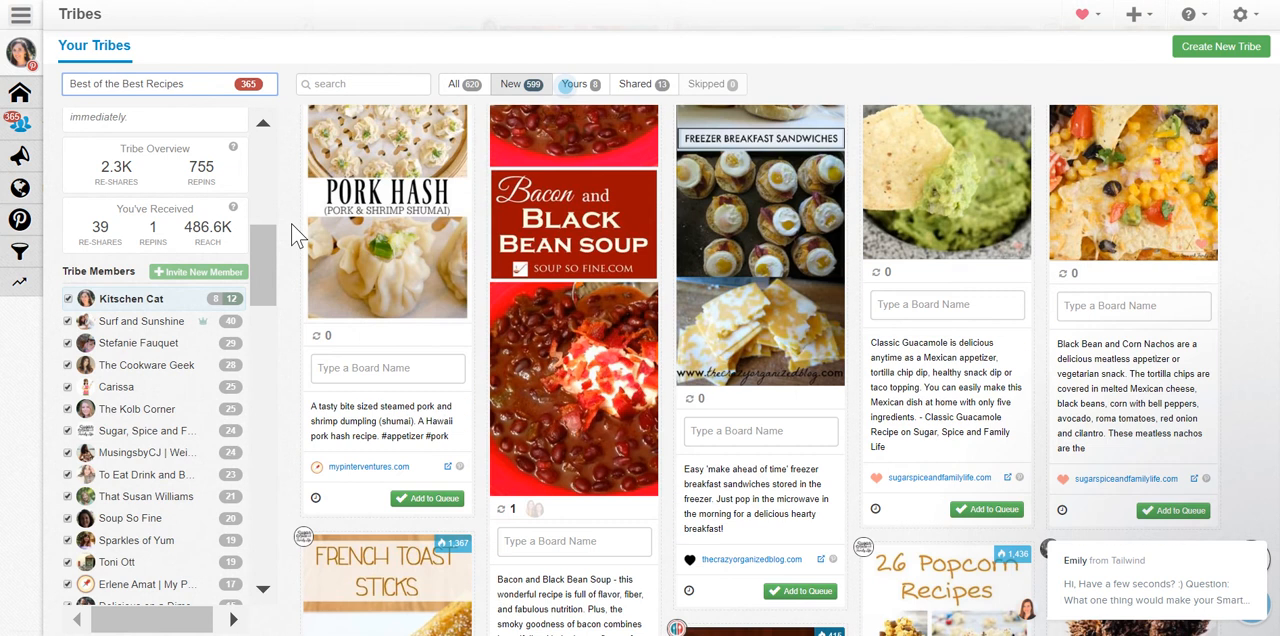
scroll(291, 223, "up", 5)
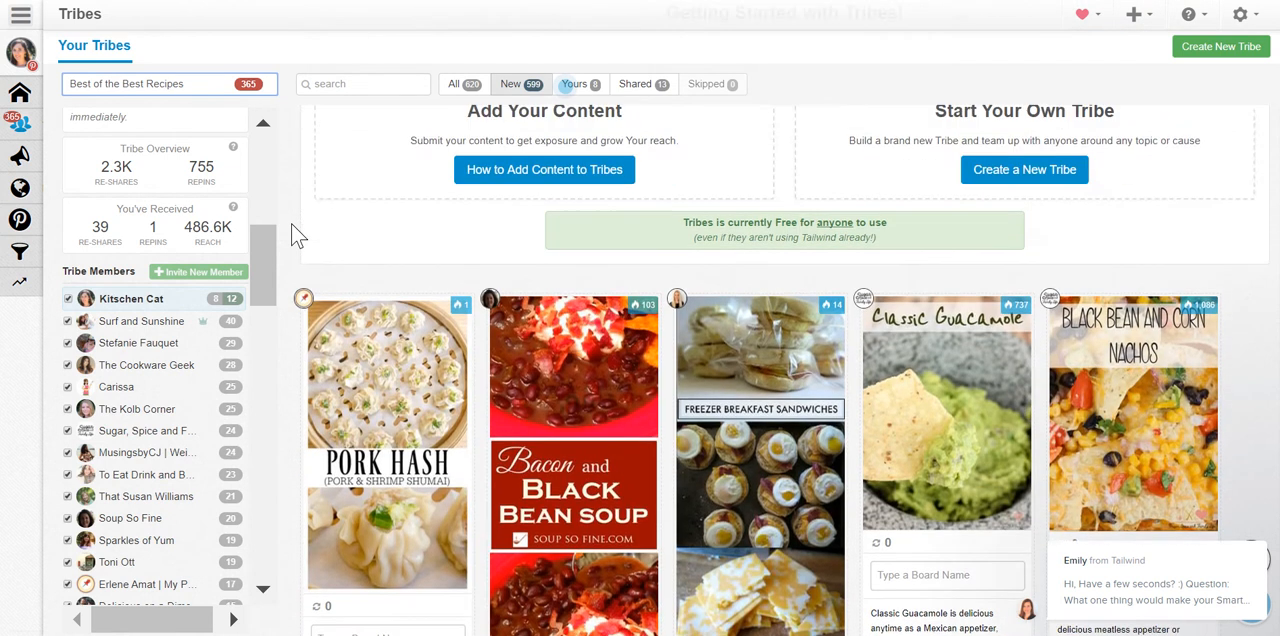
scroll(291, 223, "up", 1)
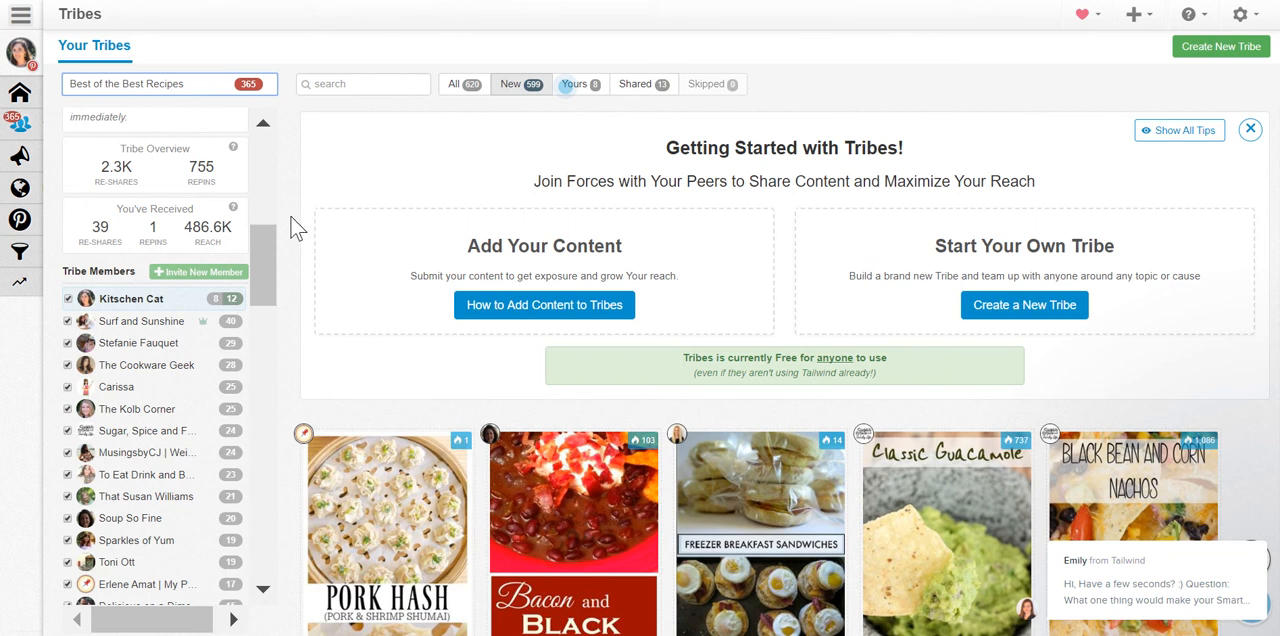
Expand the Industry Trends, Track Your Brand Page and Monitor Your Domain sections to view their available reports.
mouse_move(40, 130)
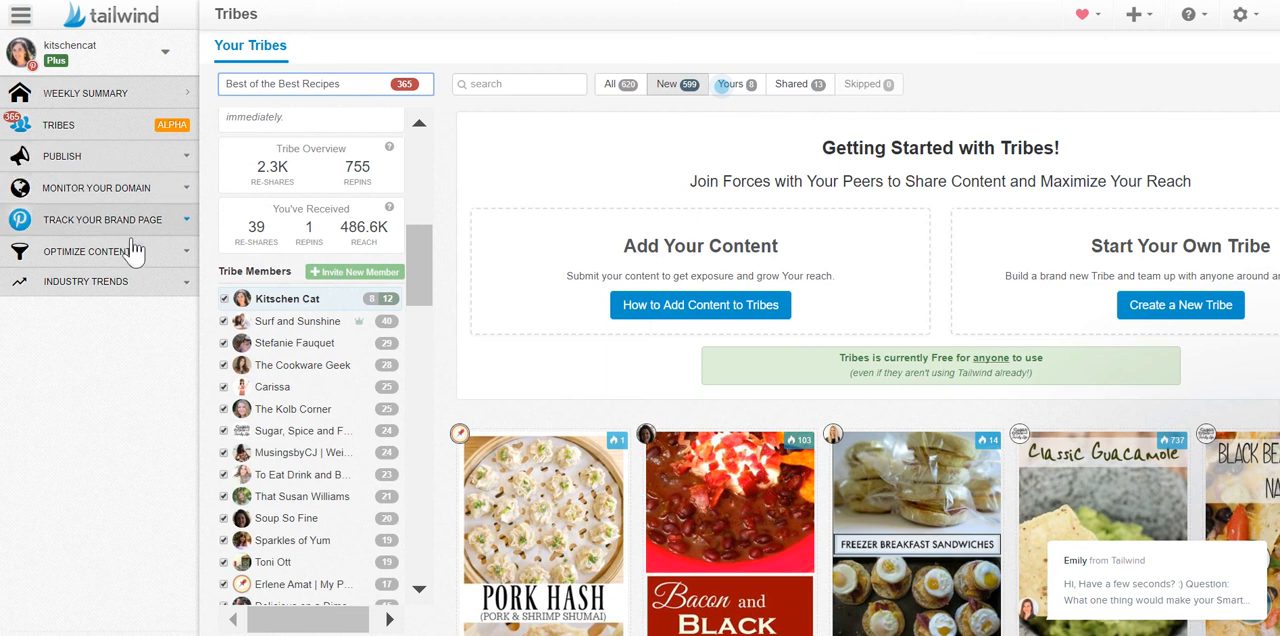
left_click(186, 285)
left_click(181, 222)
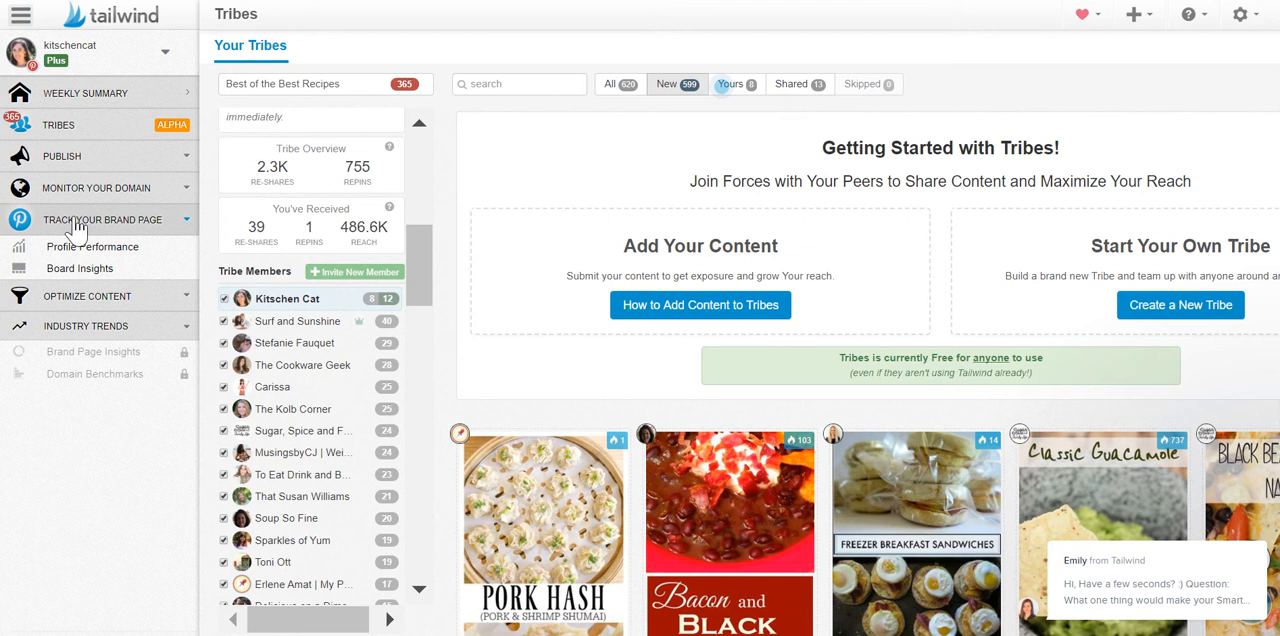
left_click(170, 190)
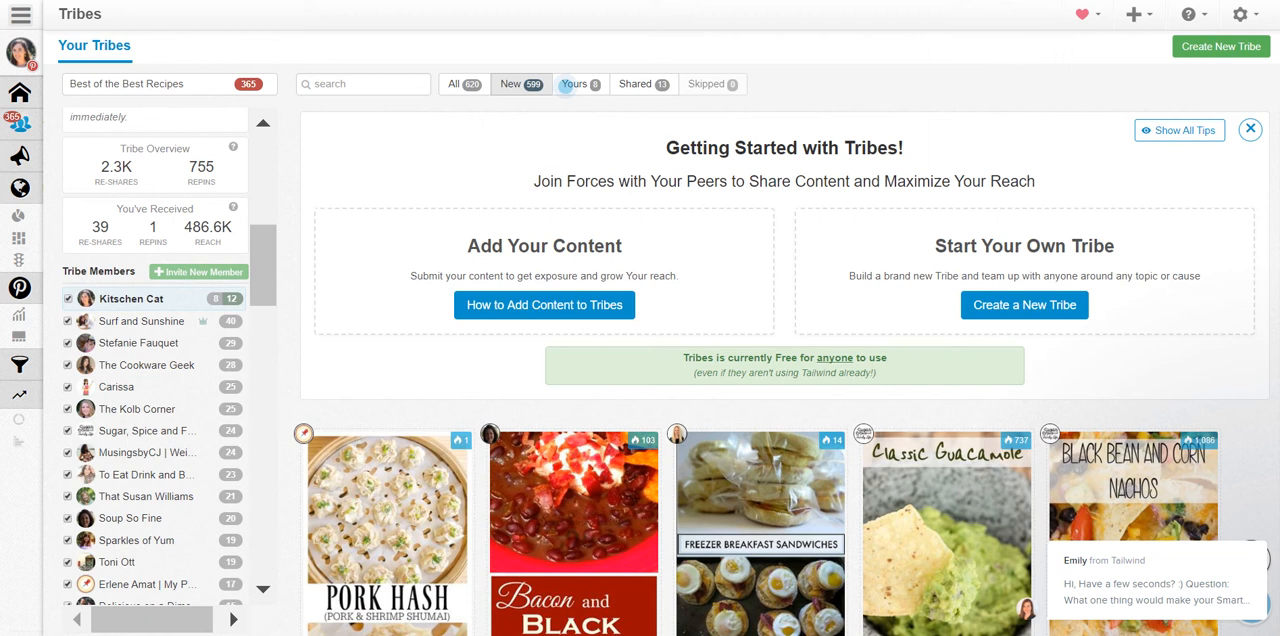
Switch to Pinterest in a new browser tab.
left_click(1082, 14)
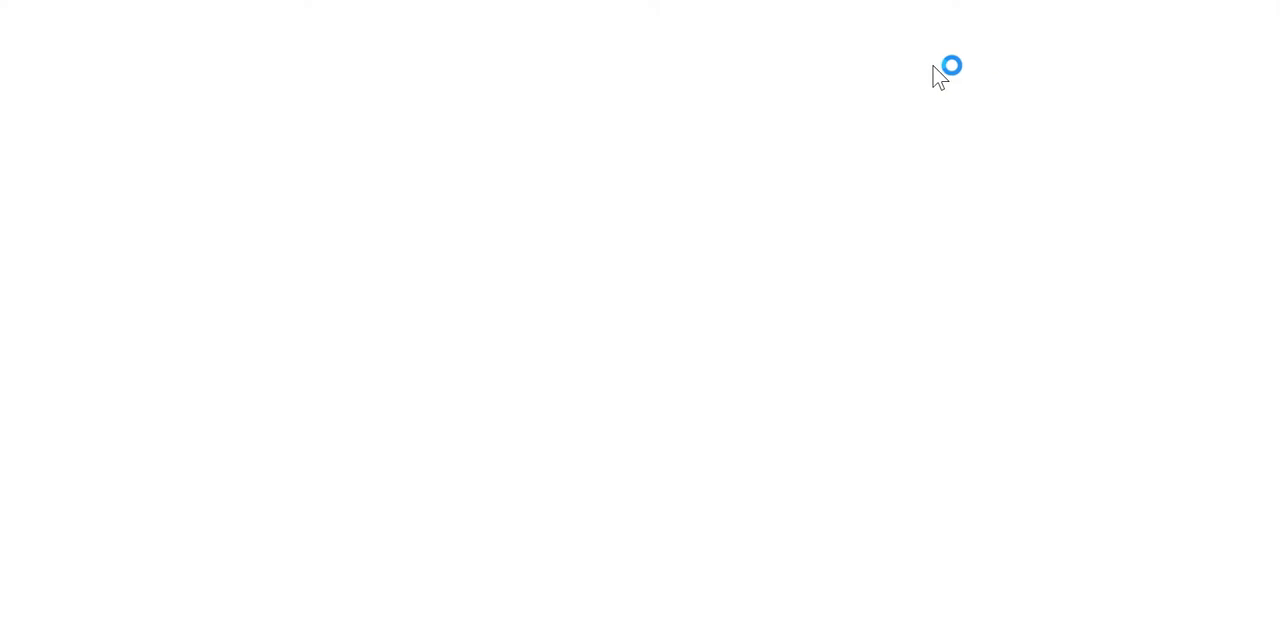
type("pin")
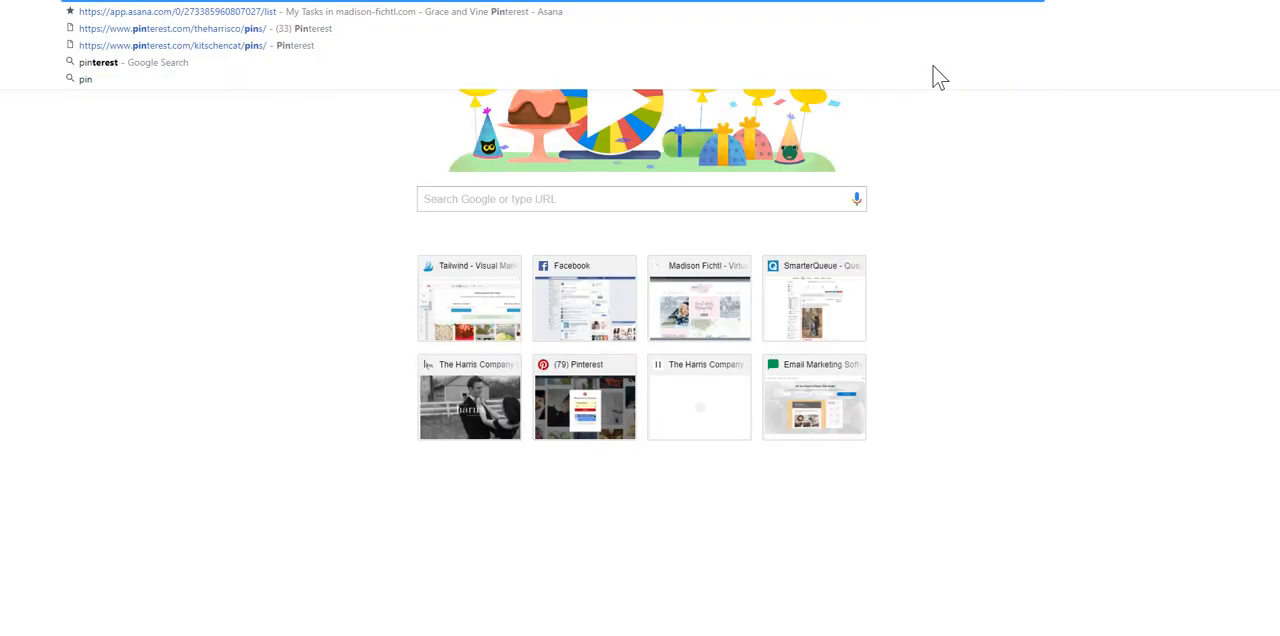
key("Return")
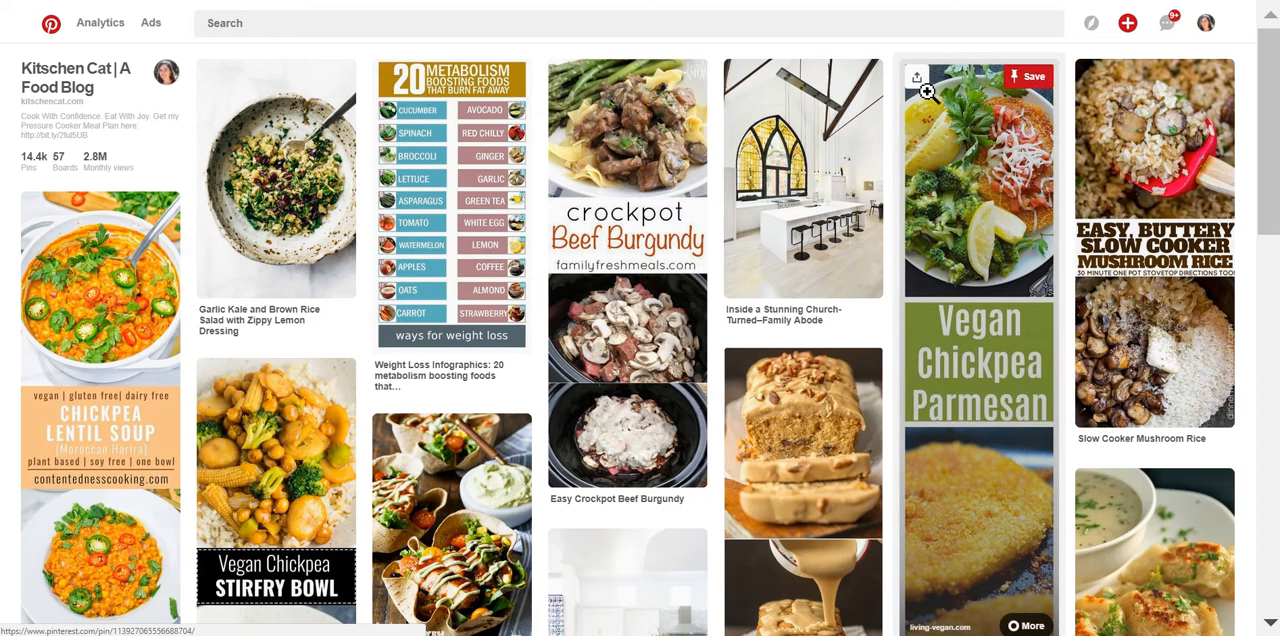
Search Pinterest for "fall food", narrow the results to Apple, and browse the matching pins.
left_click(429, 23)
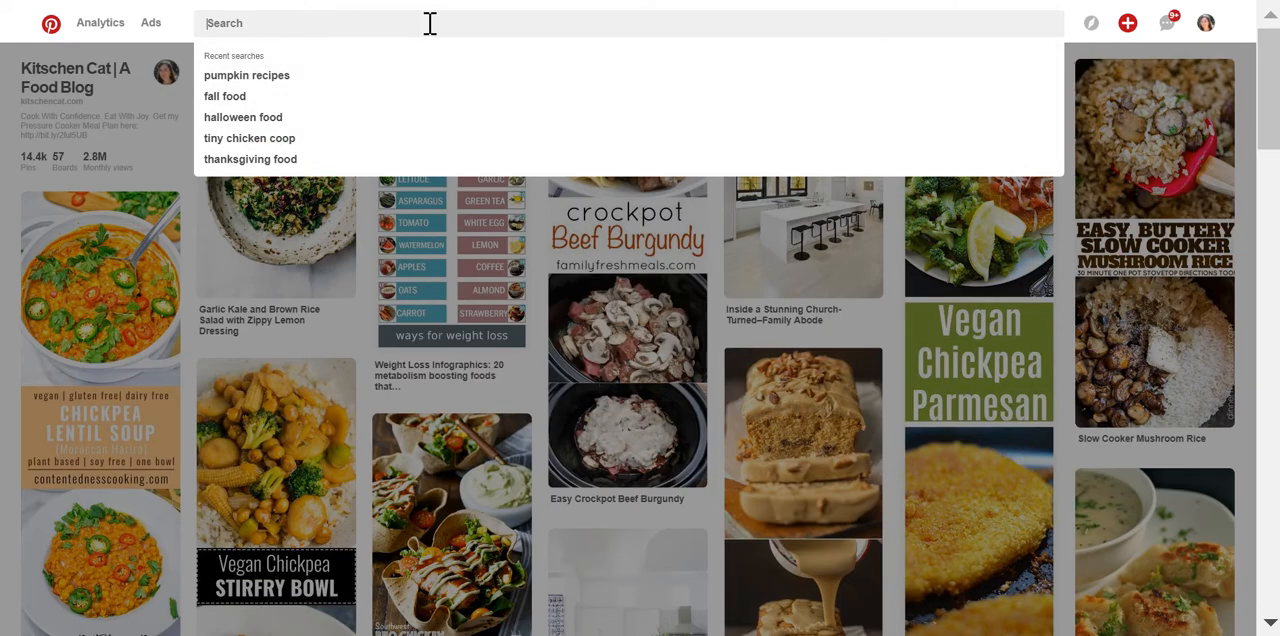
left_click(214, 101)
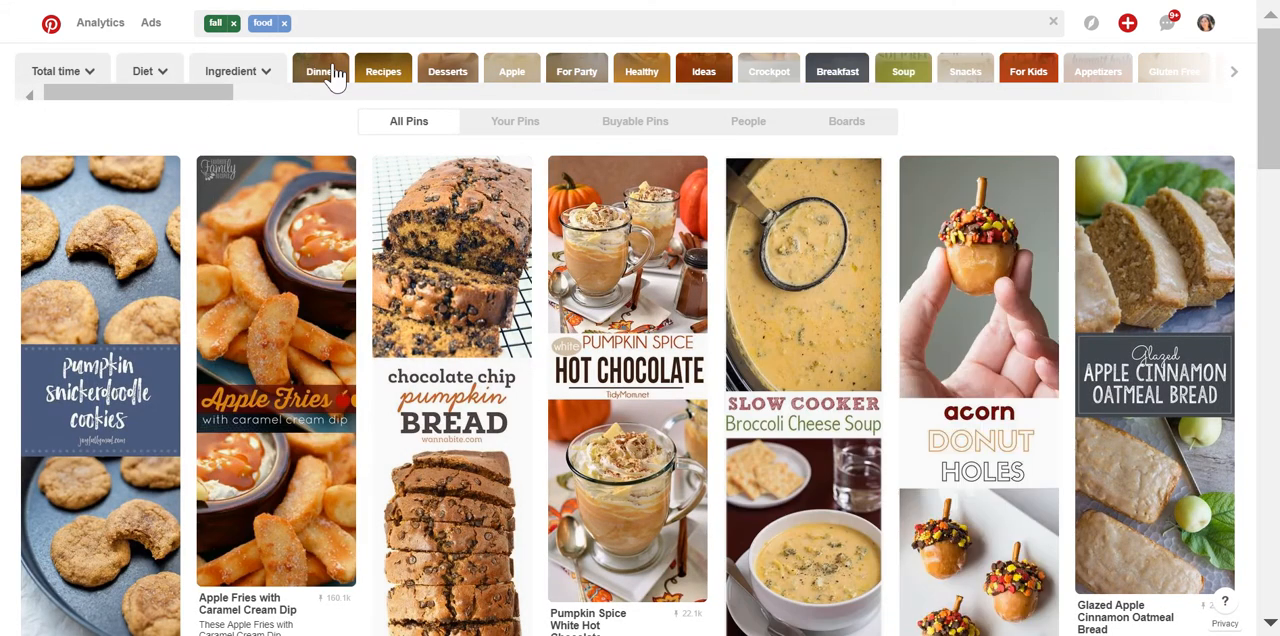
left_click_drag(207, 98, 246, 99)
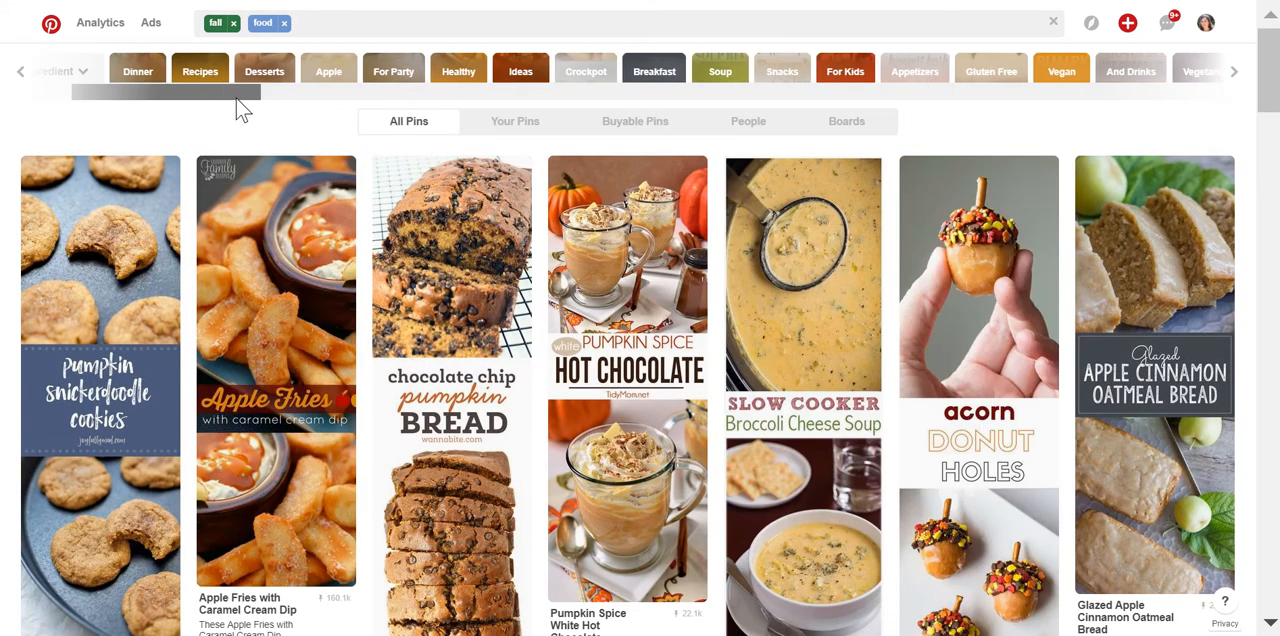
left_click(326, 74)
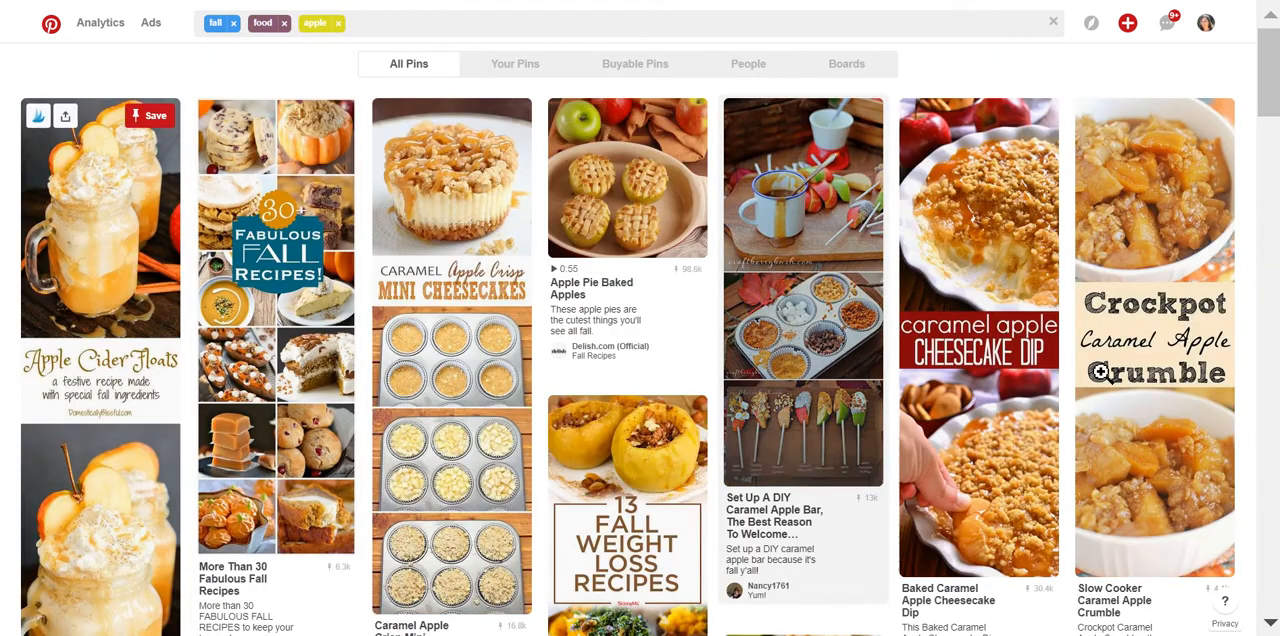
scroll(891, 364, "down", 2)
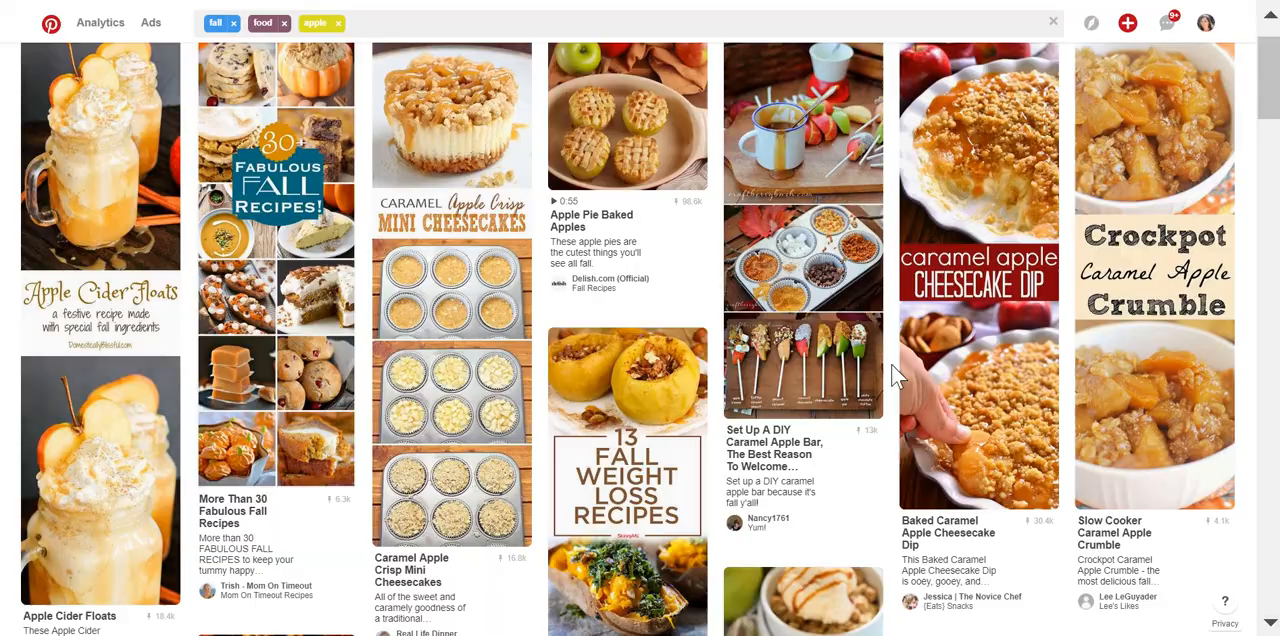
scroll(891, 364, "down", 12)
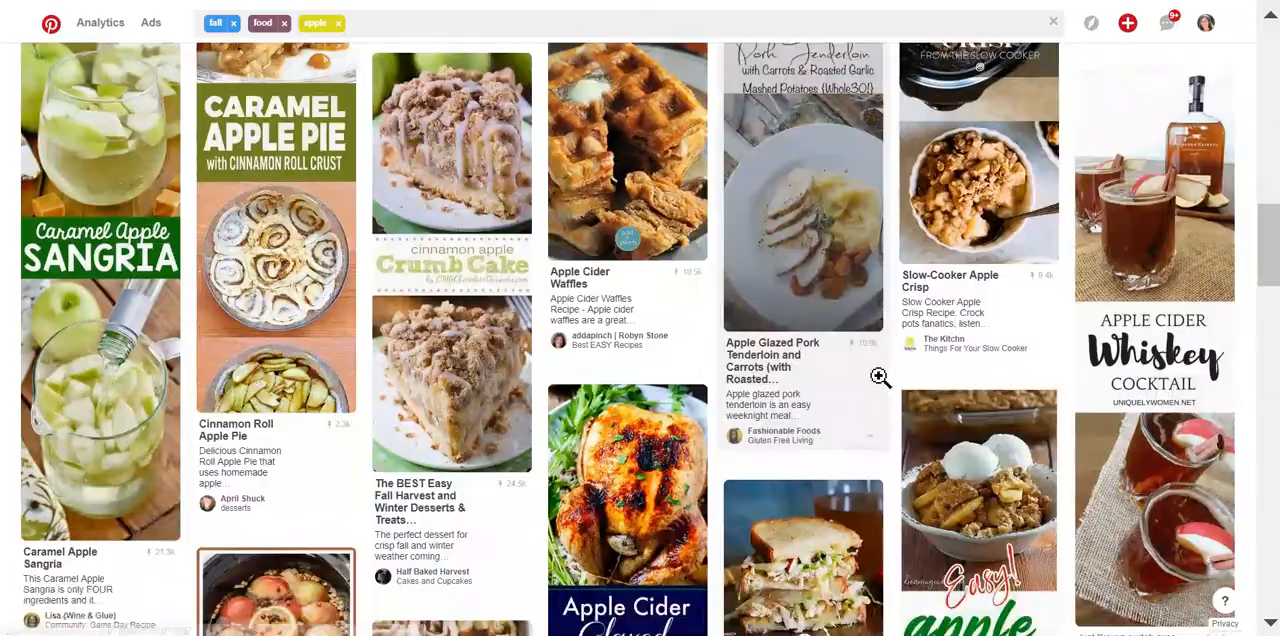
scroll(880, 434, "down", 4)
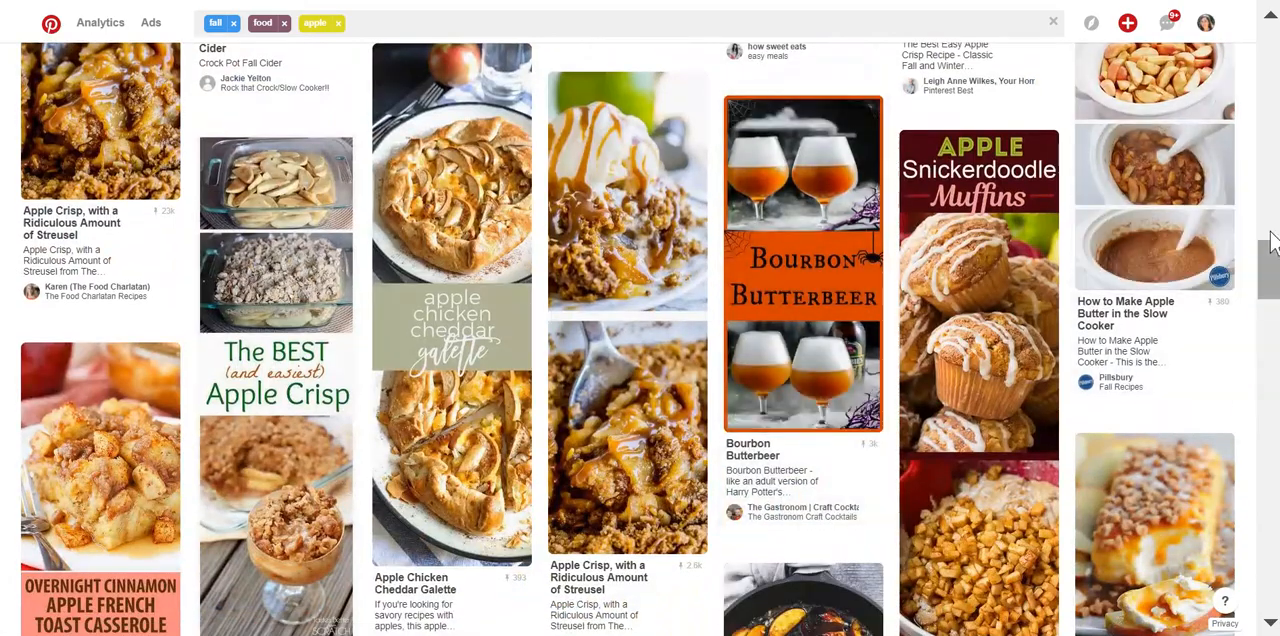
Open Tailwind's pin selection for the search results and select the Apple Cider Waffles, Overnight Cinnamon Apple French Toast Casserole, Pumpkin Twist and Caramel Apple Bread pins.
scroll(1257, 266, "up", 4)
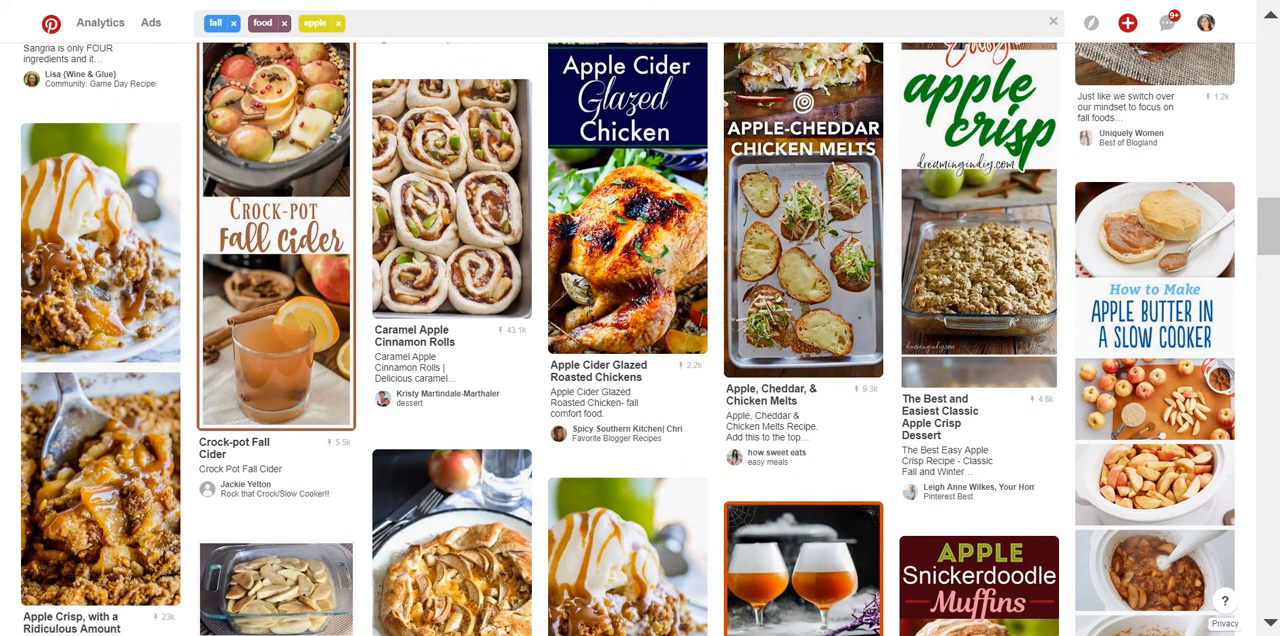
left_click(1081, 0)
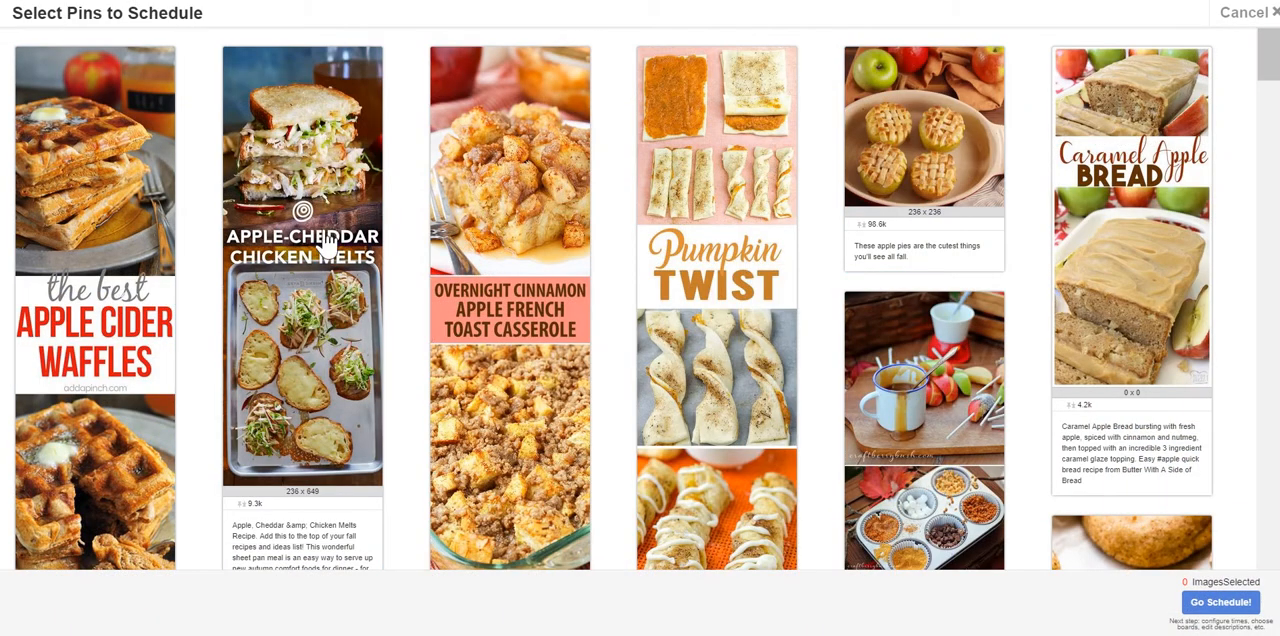
scroll(322, 222, "down", 2)
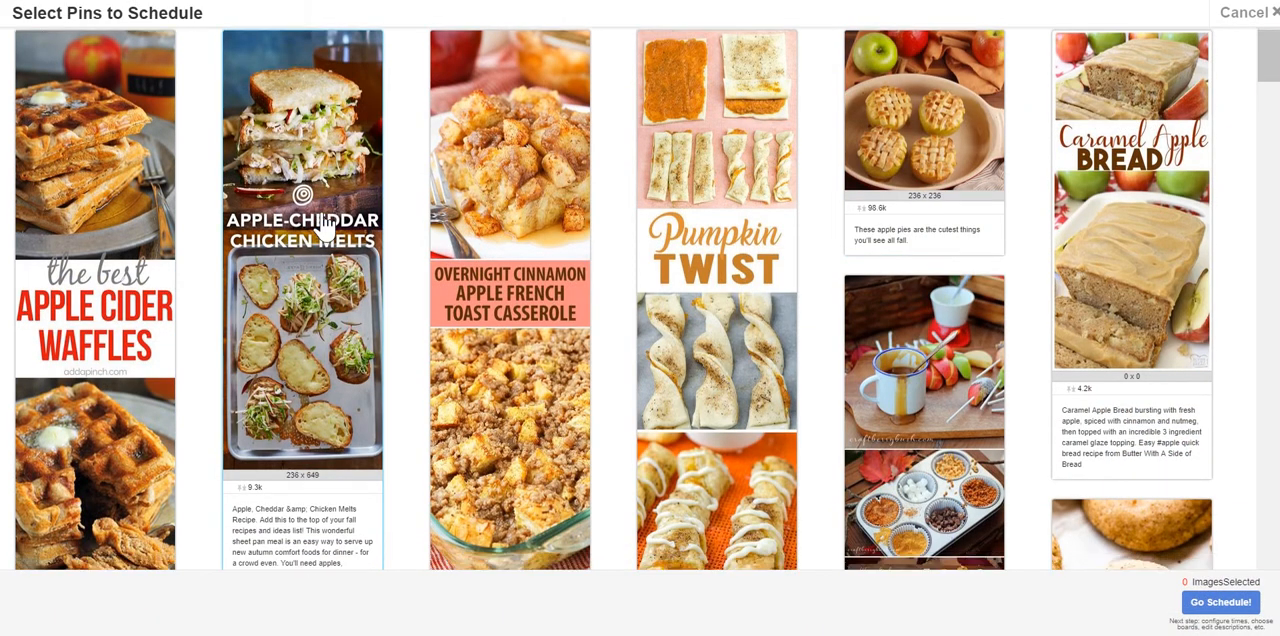
scroll(322, 224, "down", 1)
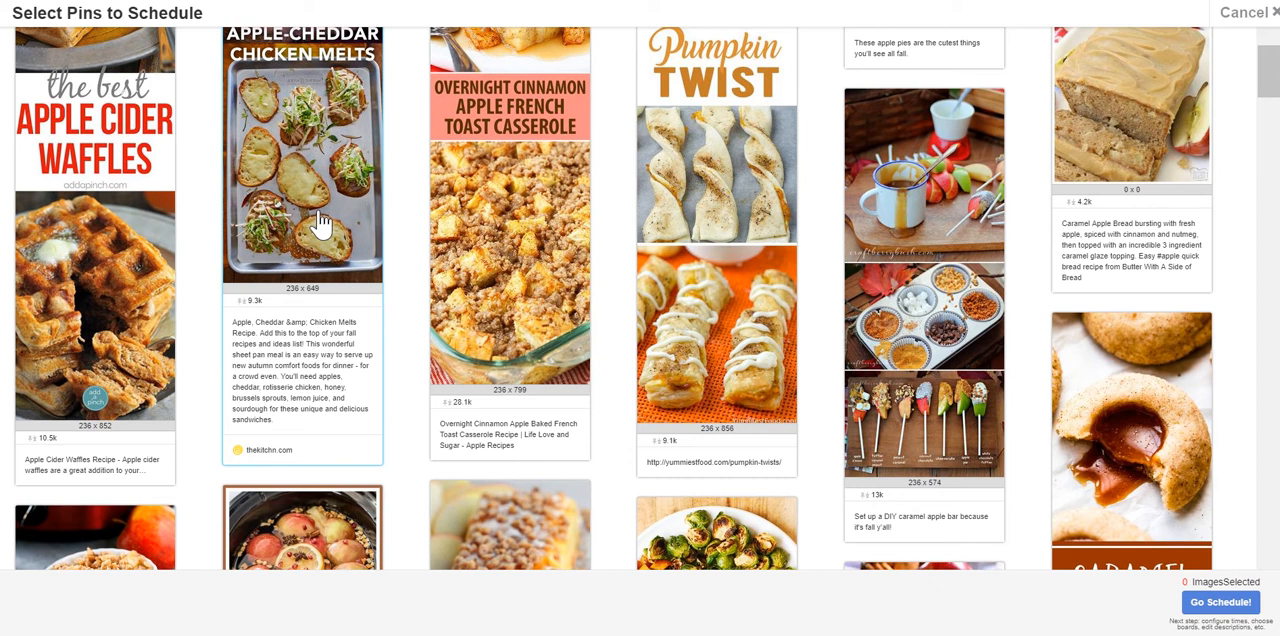
scroll(322, 224, "up", 2)
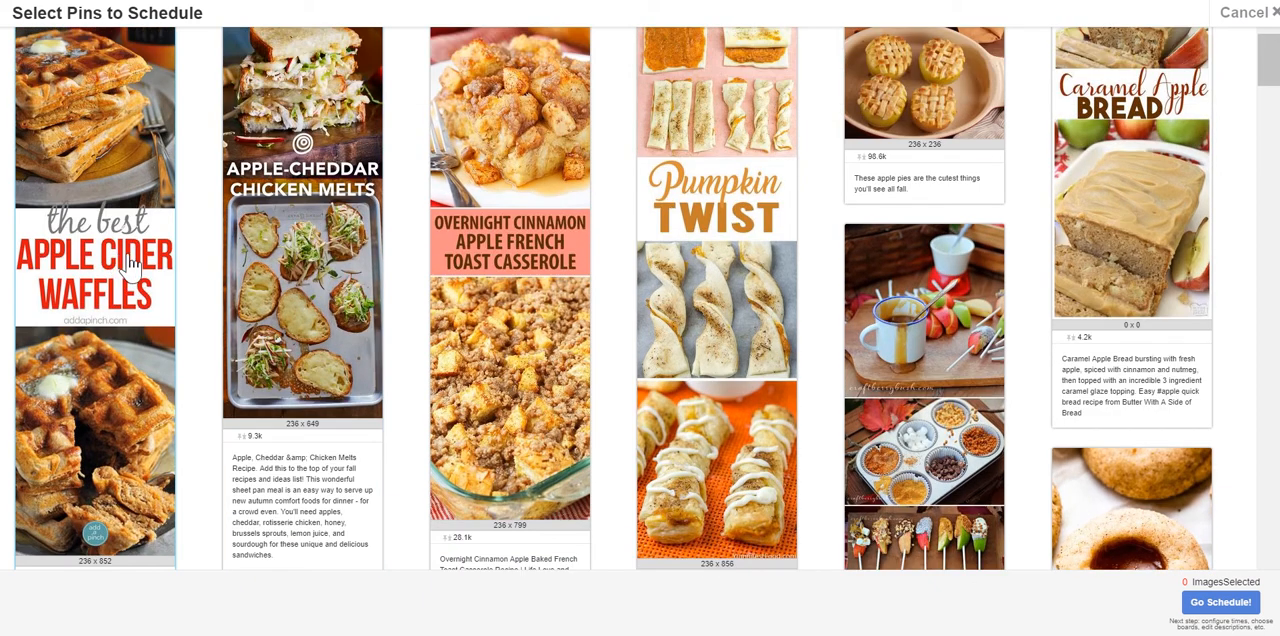
left_click(130, 265)
scroll(132, 264, "down", 1)
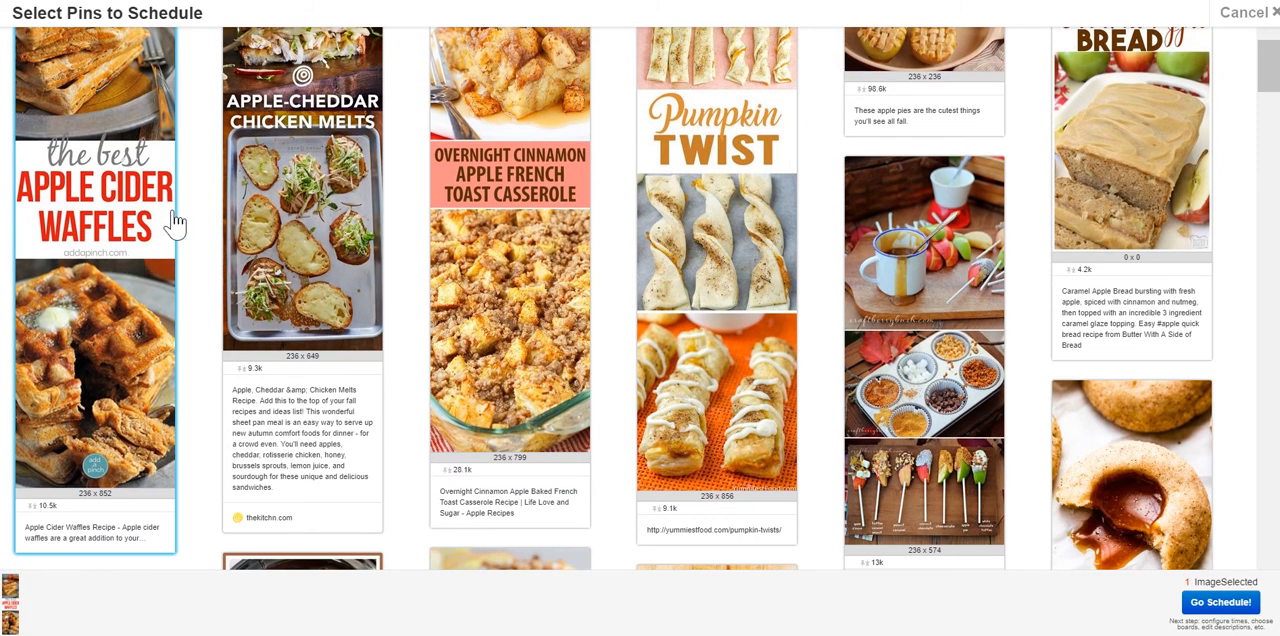
left_click(700, 292)
scroll(1060, 260, "up", 2)
left_click(1133, 268)
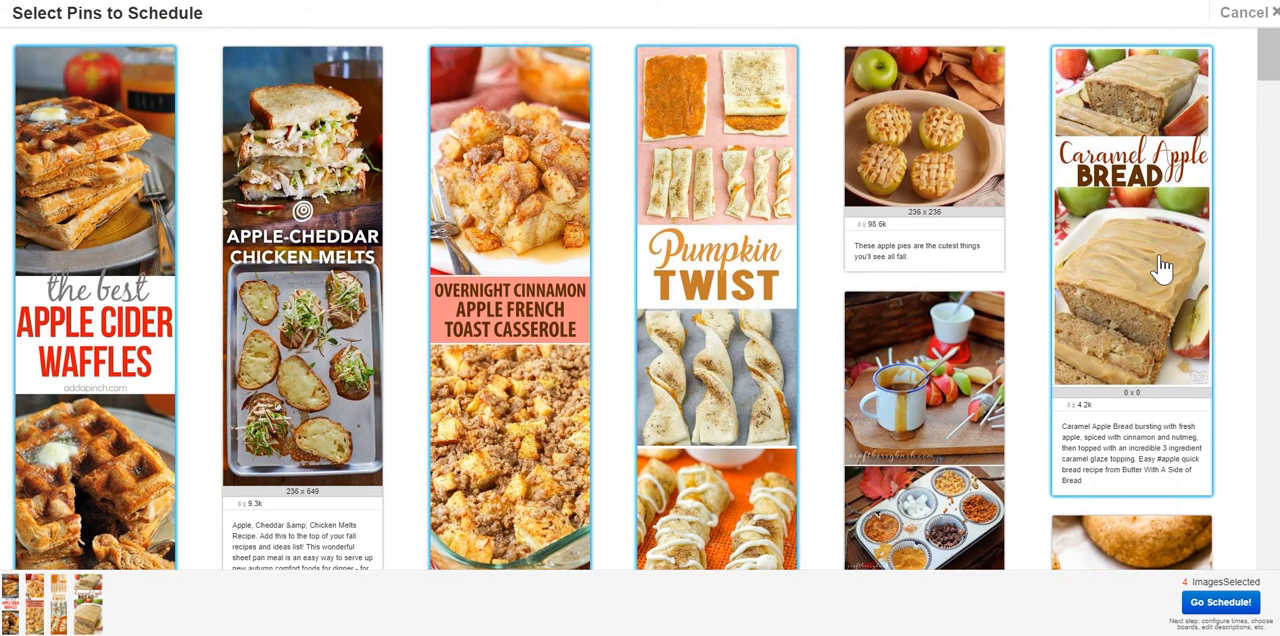
Add the DIY caramel apple bar, Caramel Apple Spice Thumbprints and Caramel Apple Cheesecake Dip pins to the selection.
scroll(1150, 270, "down", 3)
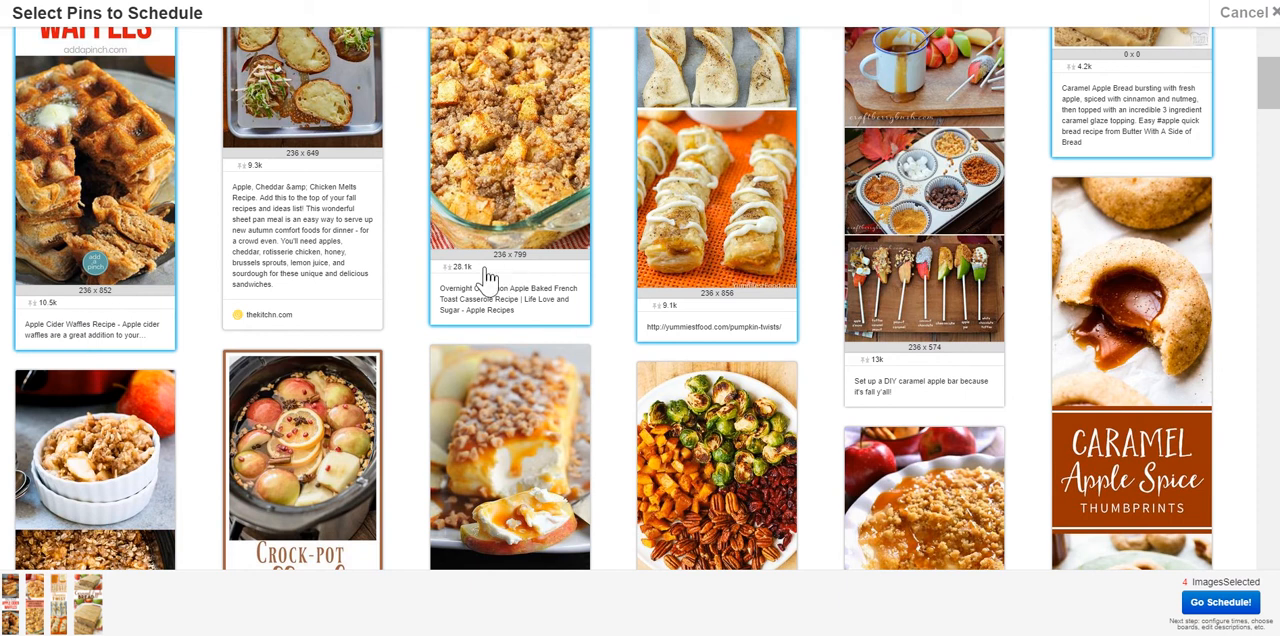
scroll(910, 278, "up", 2)
left_click(910, 278)
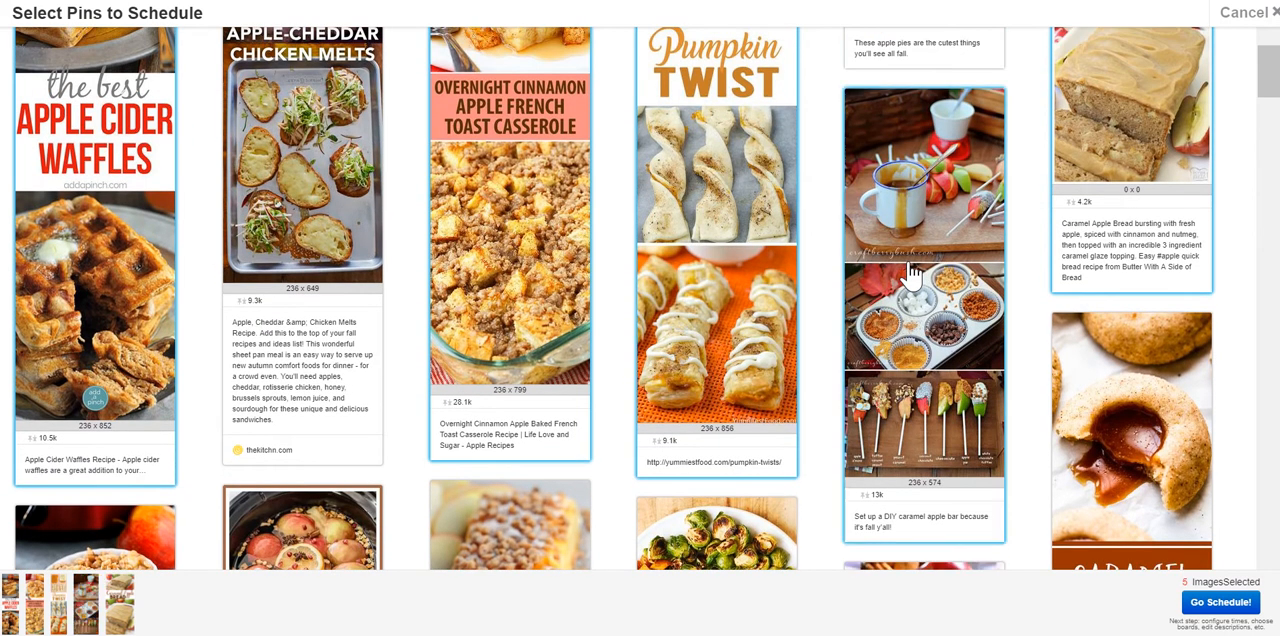
scroll(910, 278, "down", 3)
scroll(910, 278, "down", 3)
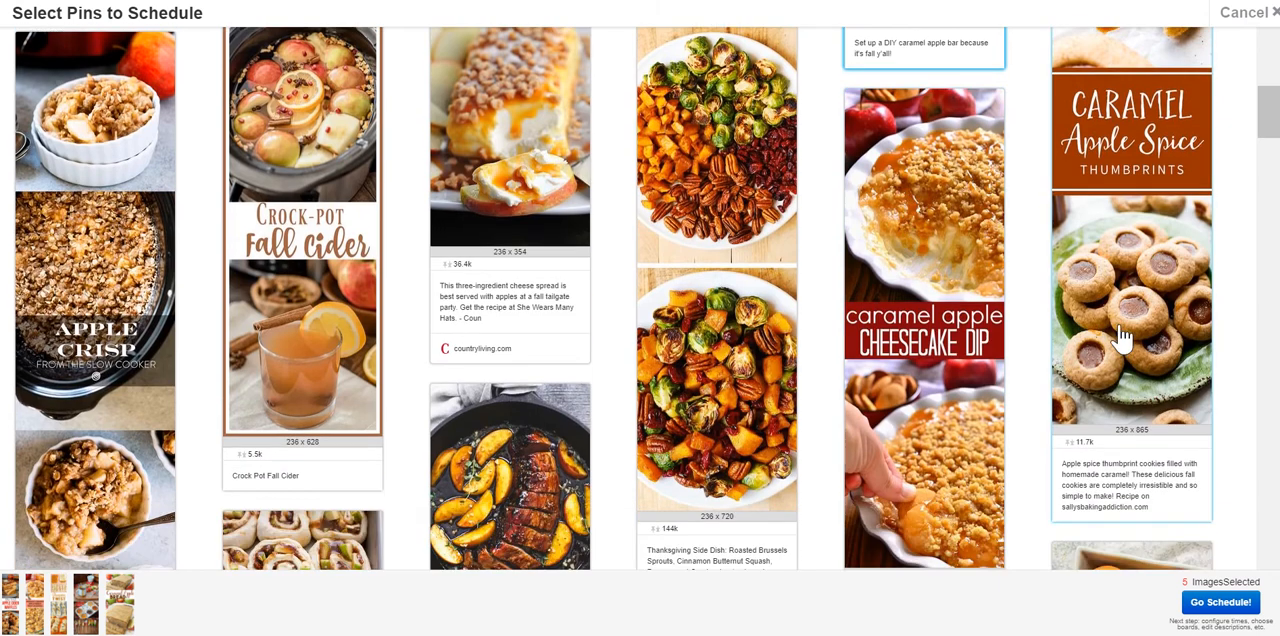
left_click(1120, 338)
scroll(1120, 338, "down", 3)
left_click(951, 329)
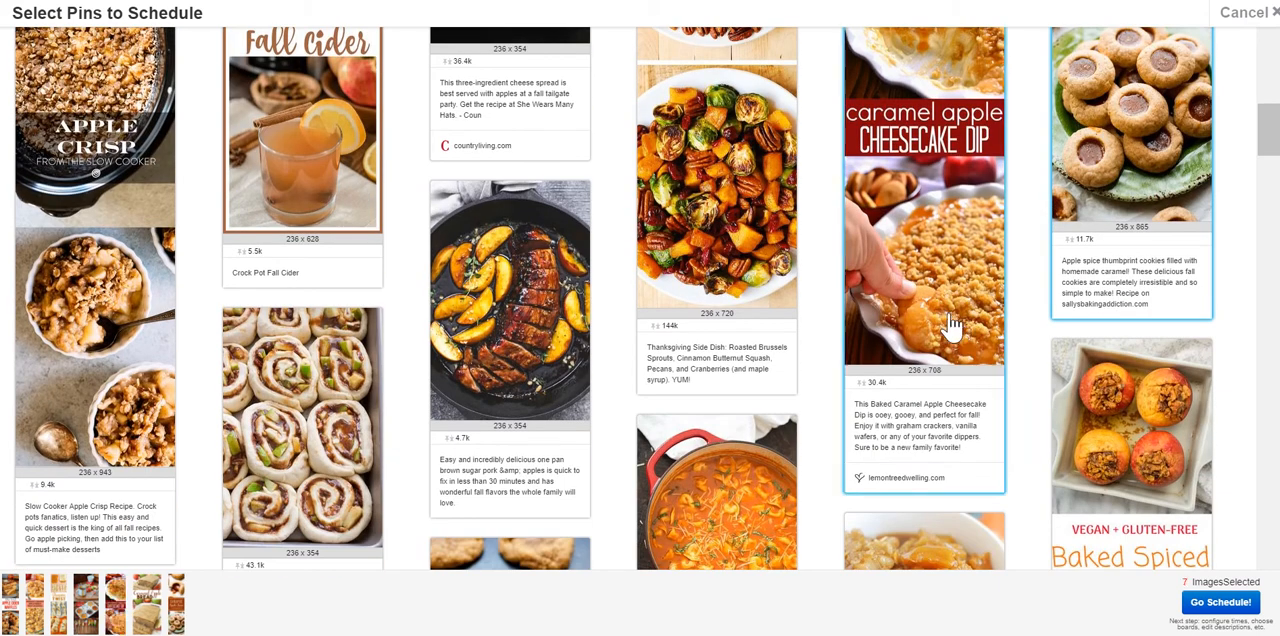
Select the roasted Brussels sprouts side dish, slow cooker Apple Crisp and Caramel Apple Cinnamon Rolls pins as well.
left_click(757, 240)
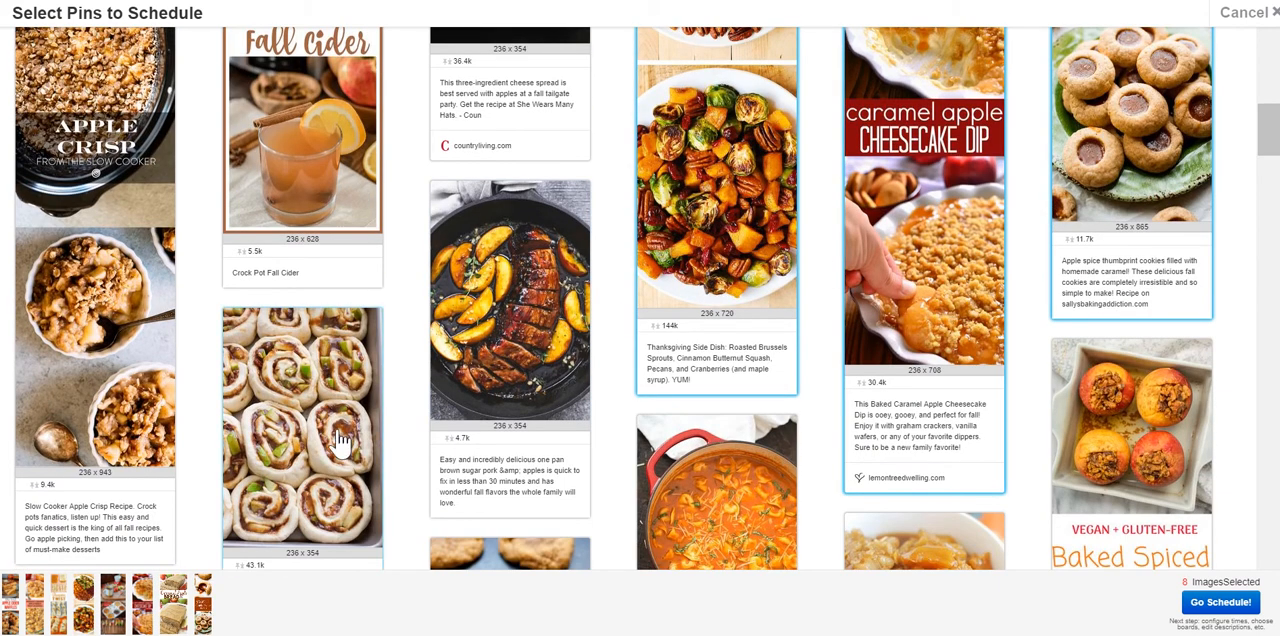
scroll(340, 445, "down", 1)
left_click(133, 320)
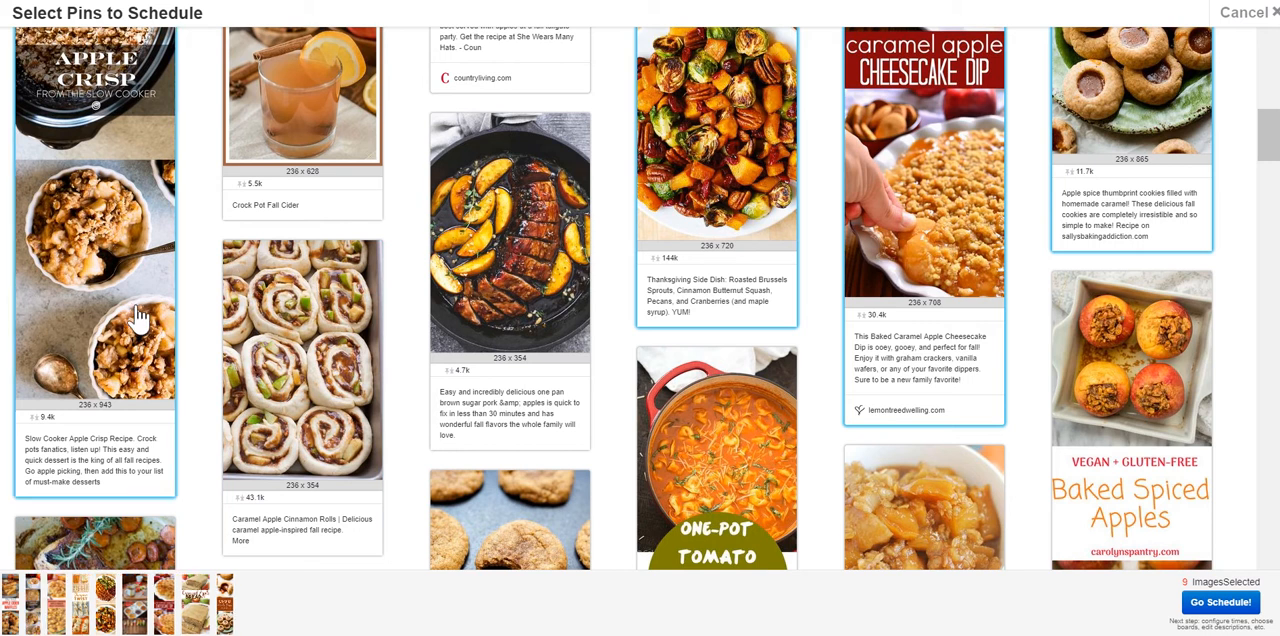
left_click(322, 405)
scroll(322, 405, "down", 1)
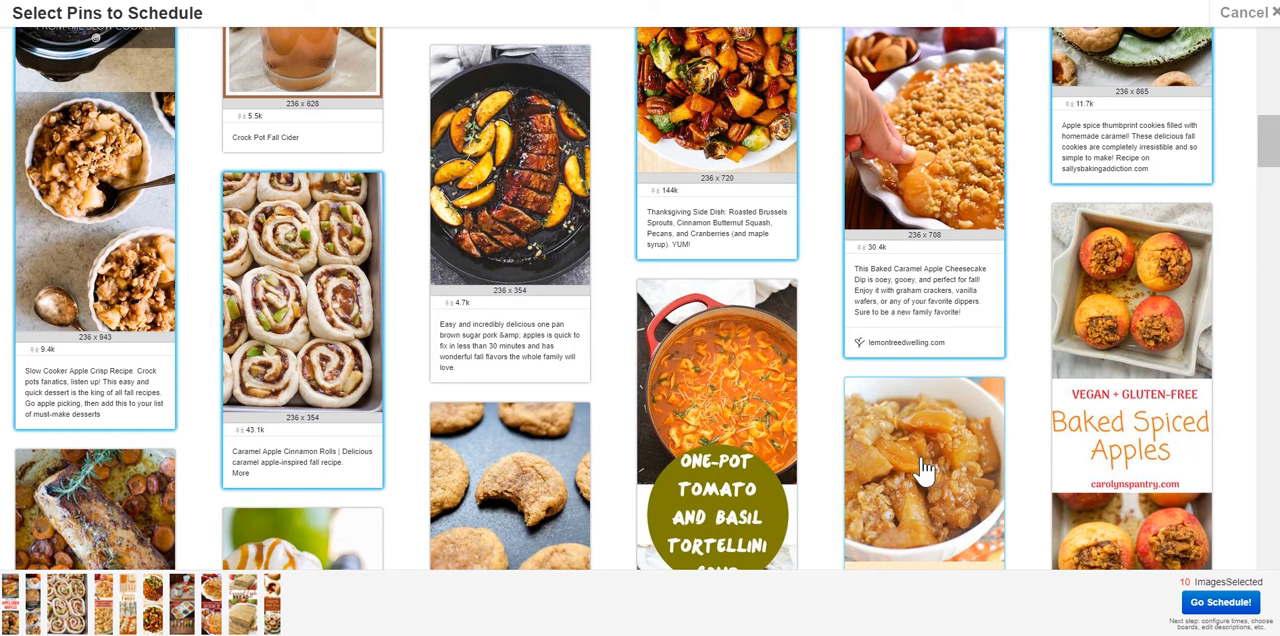
Send the selected pins to scheduling, move the drafts window up within view, and look over the pin drafts.
left_click(1213, 606)
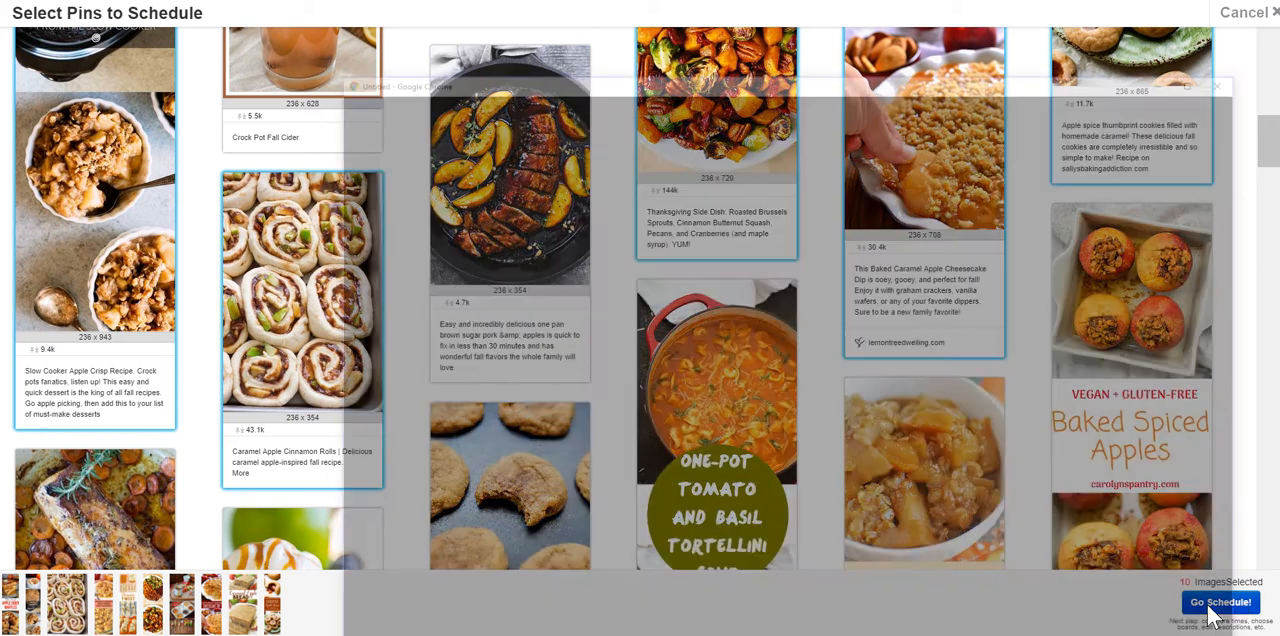
left_click_drag(645, 90, 578, 27)
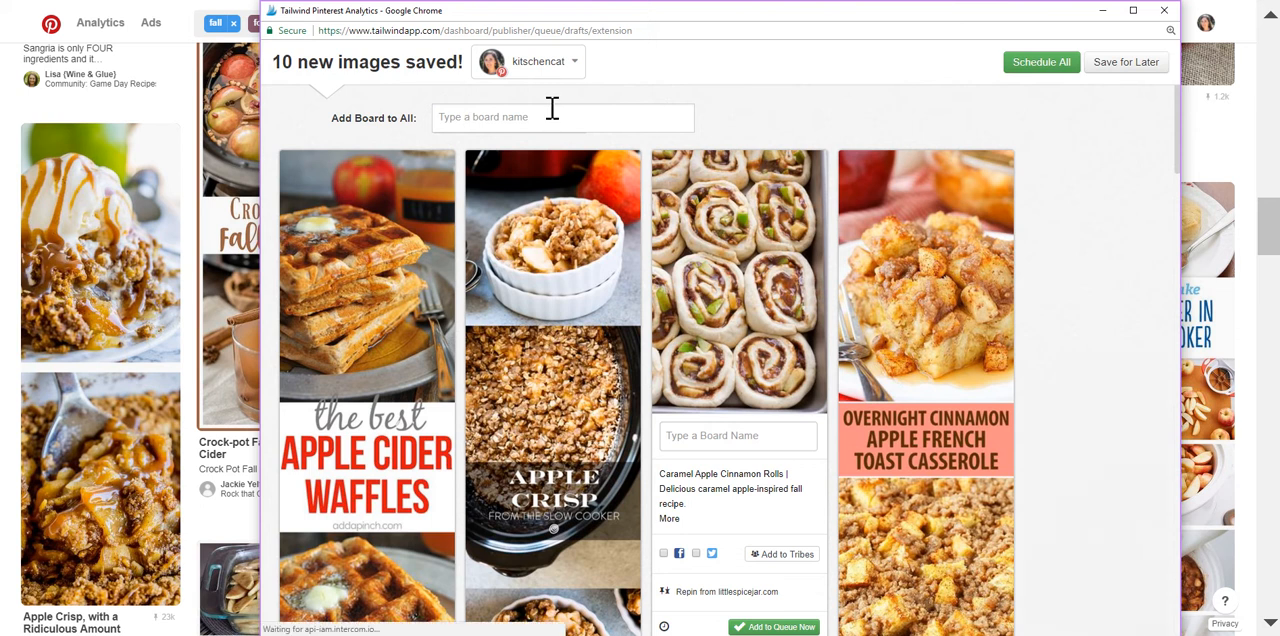
scroll(552, 115, "down", 3)
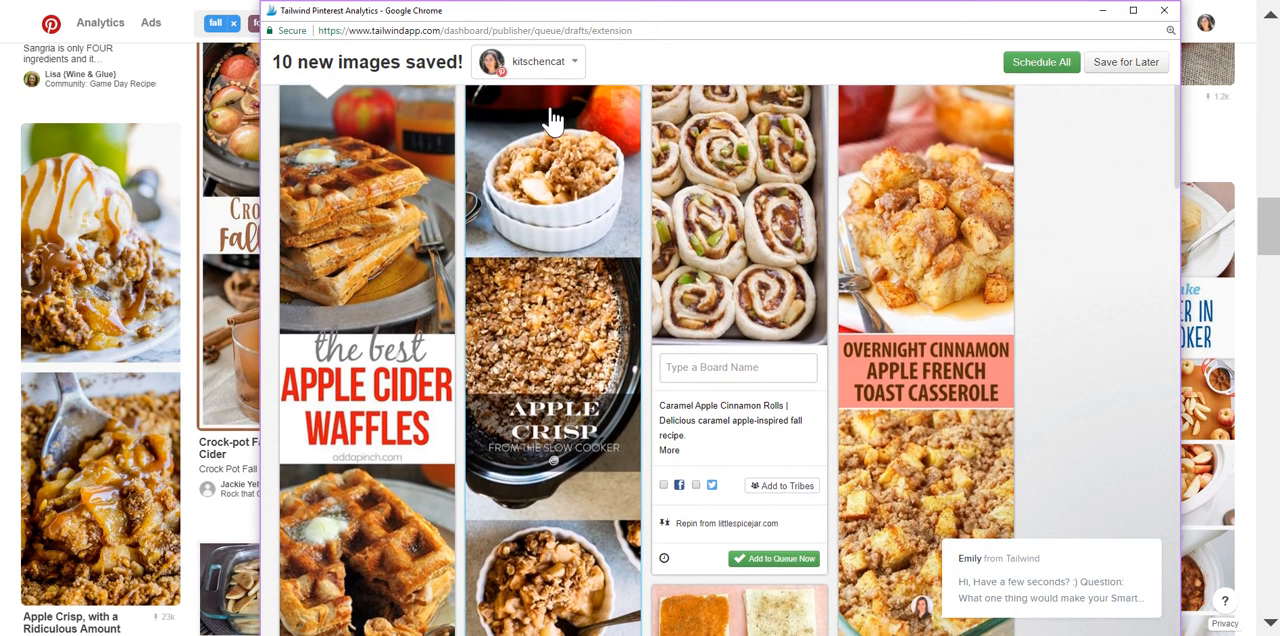
scroll(503, 335, "down", 1)
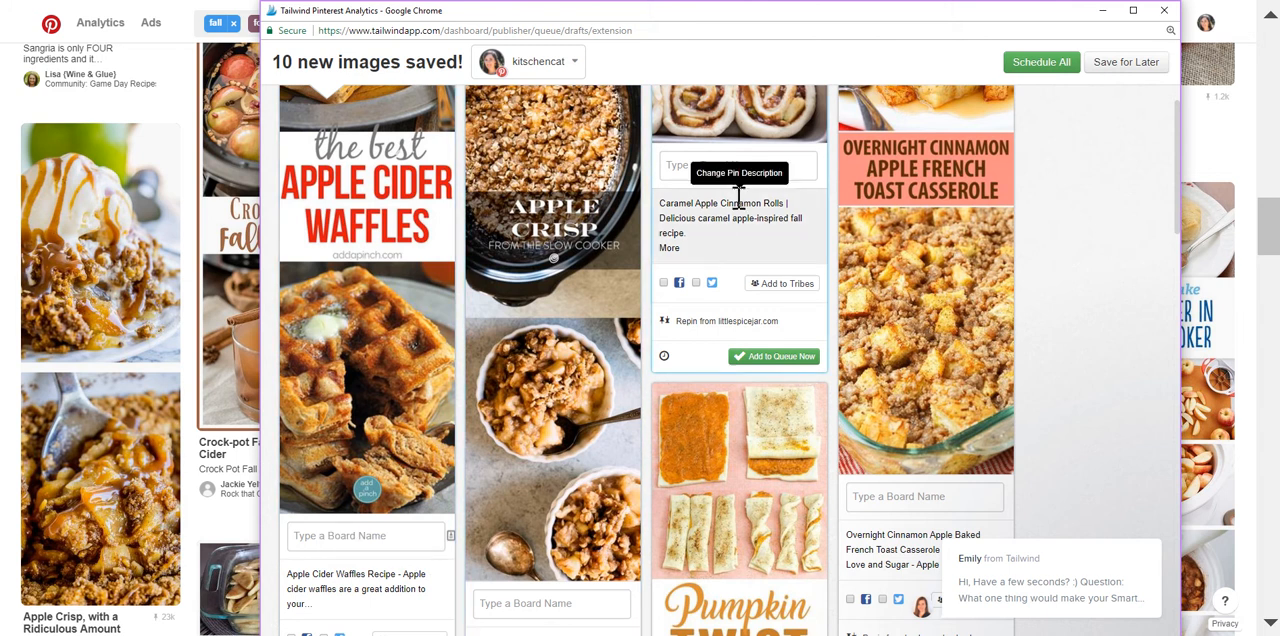
Assign the Fall Food board to all the pin drafts at once.
scroll(740, 185, "up", 4)
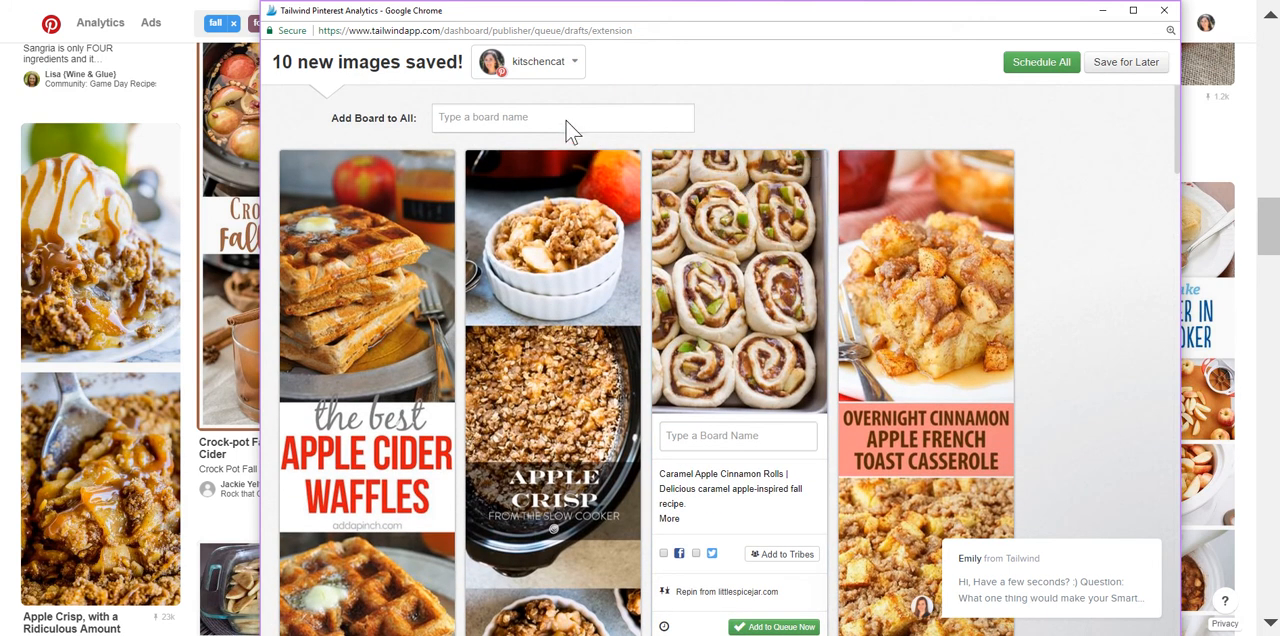
left_click(530, 118)
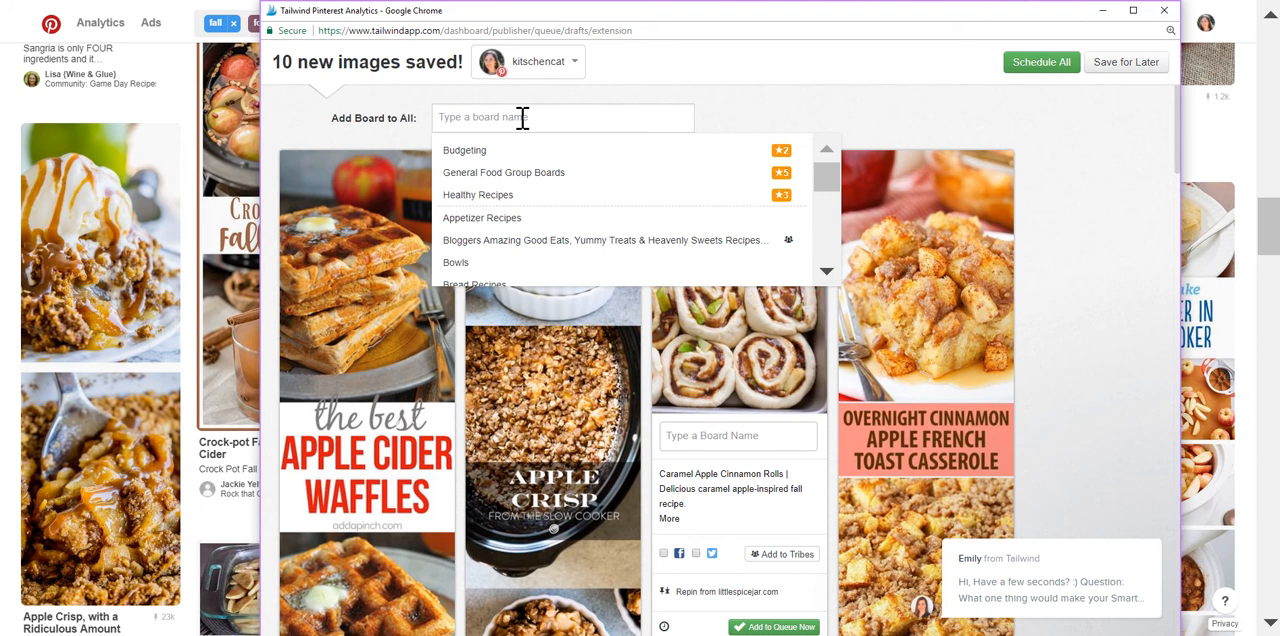
type("fal")
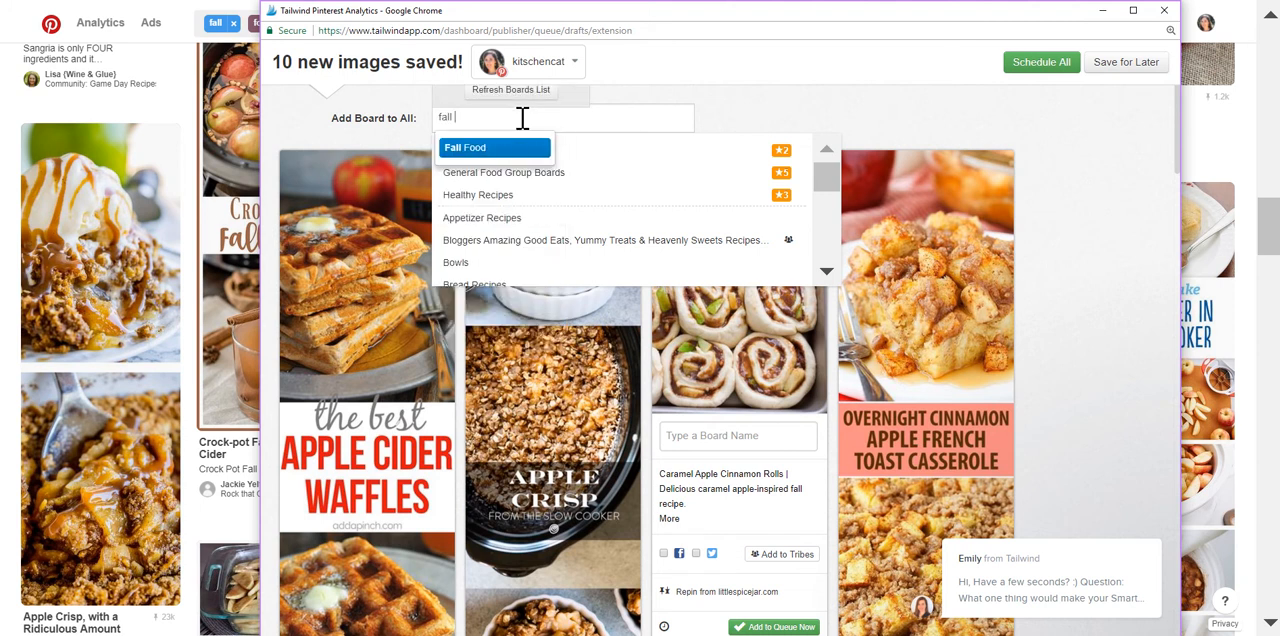
type("l")
left_click(500, 148)
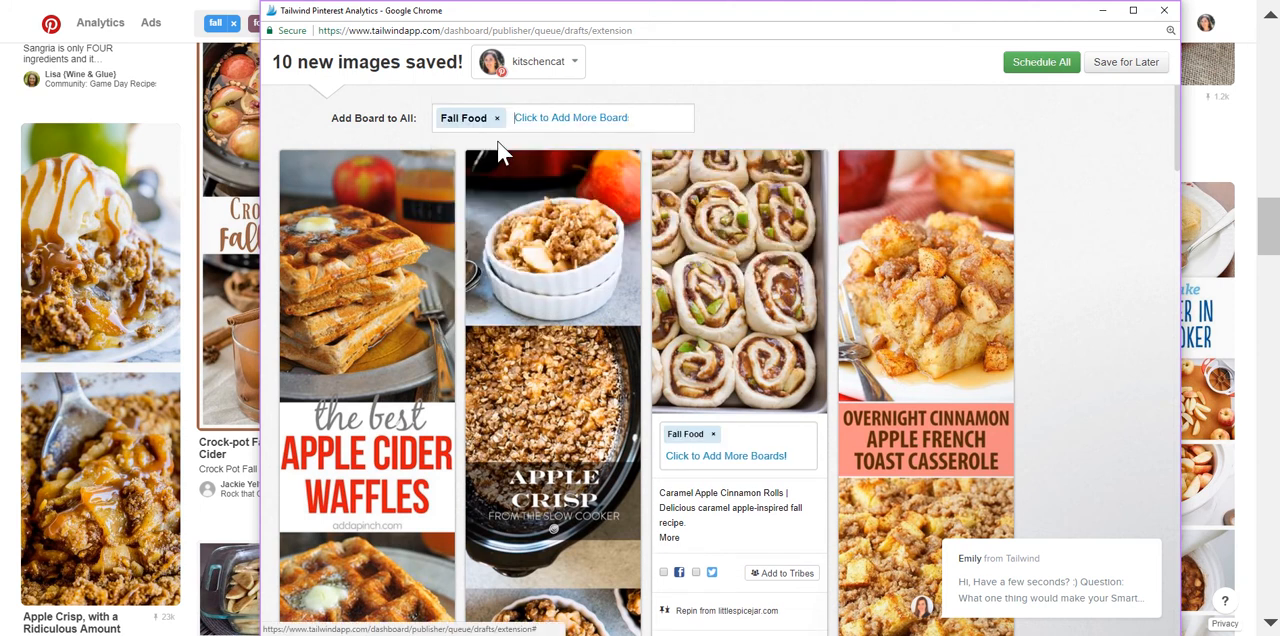
Review the board assignment, description, social sharing and queue options on each pin draft.
scroll(501, 190, "down", 3)
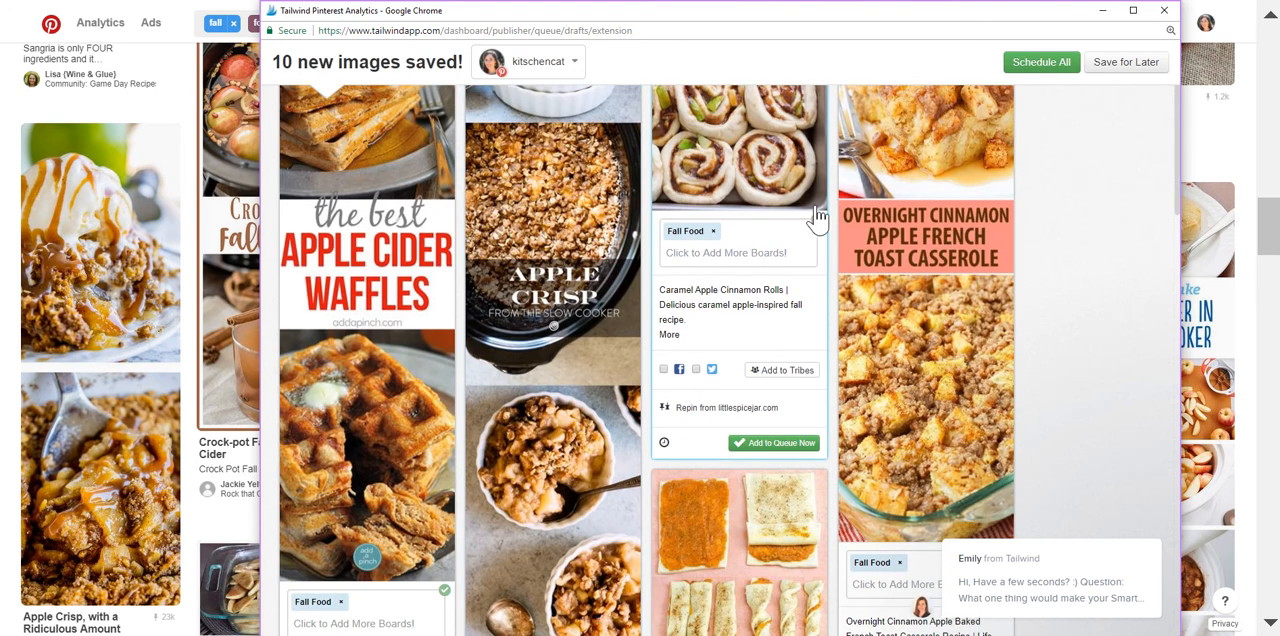
left_click(818, 222)
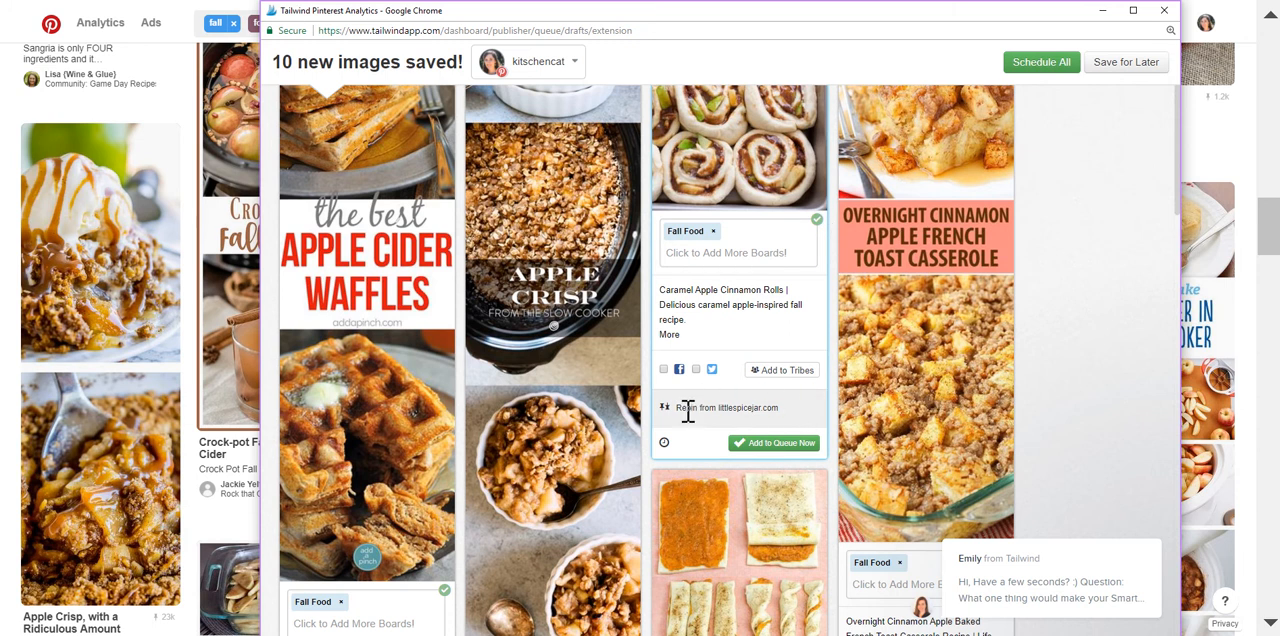
scroll(835, 410, "down", 2)
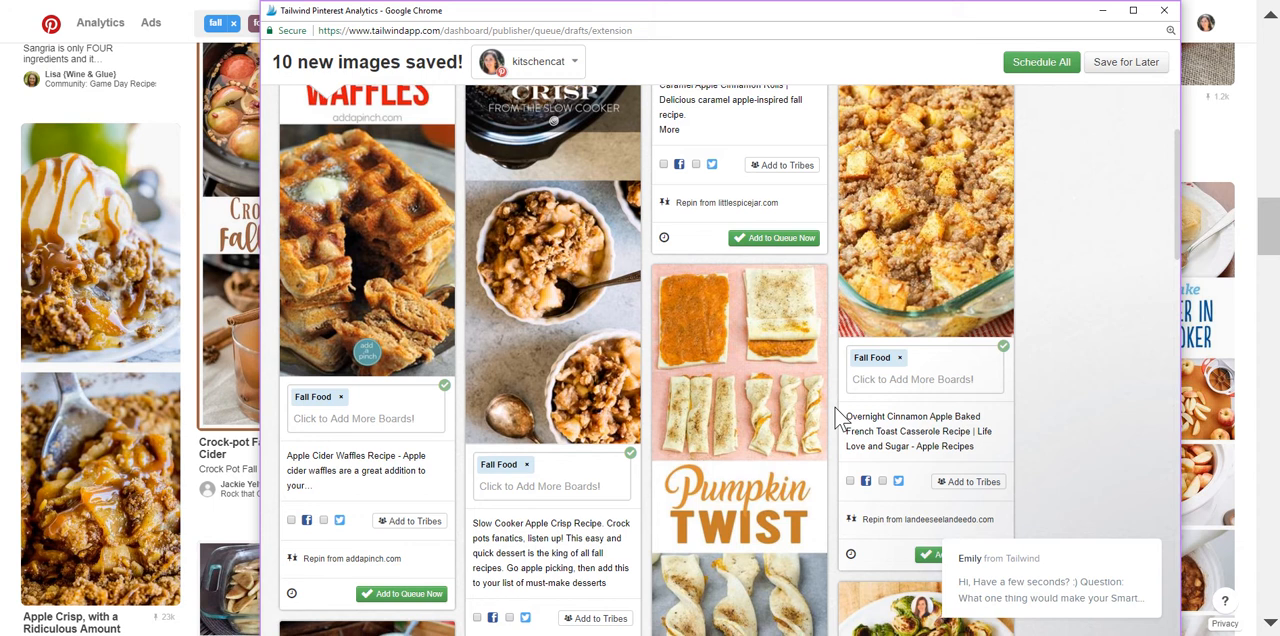
scroll(835, 409, "down", 3)
scroll(834, 406, "down", 5)
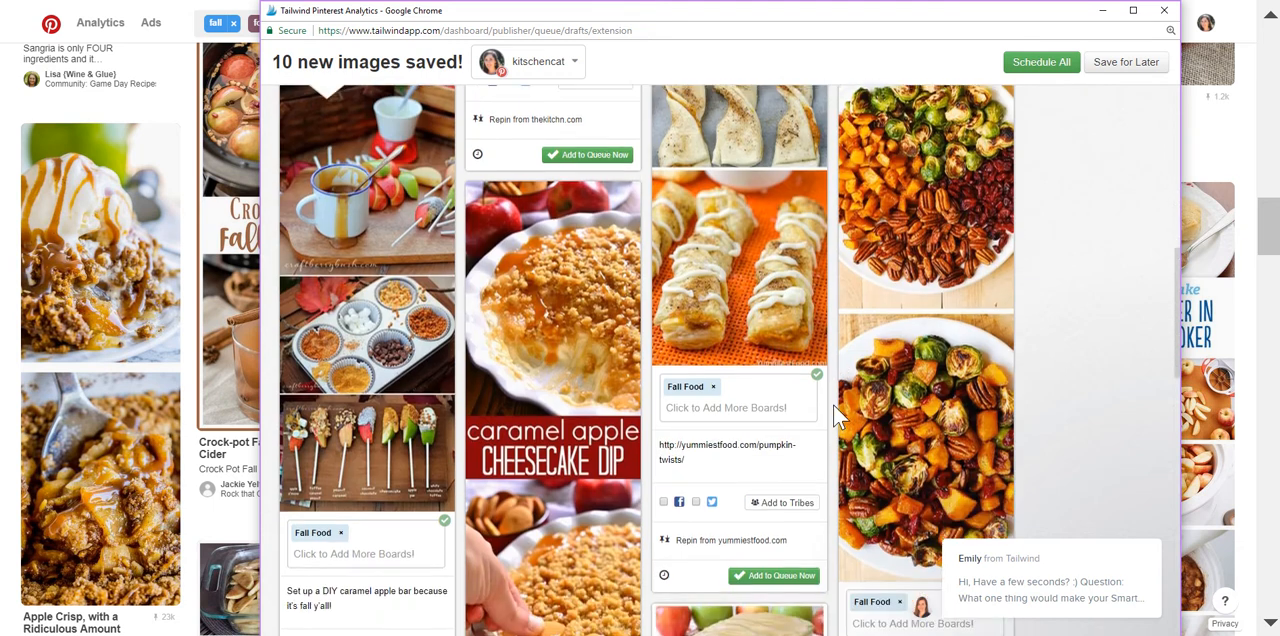
scroll(836, 410, "down", 6)
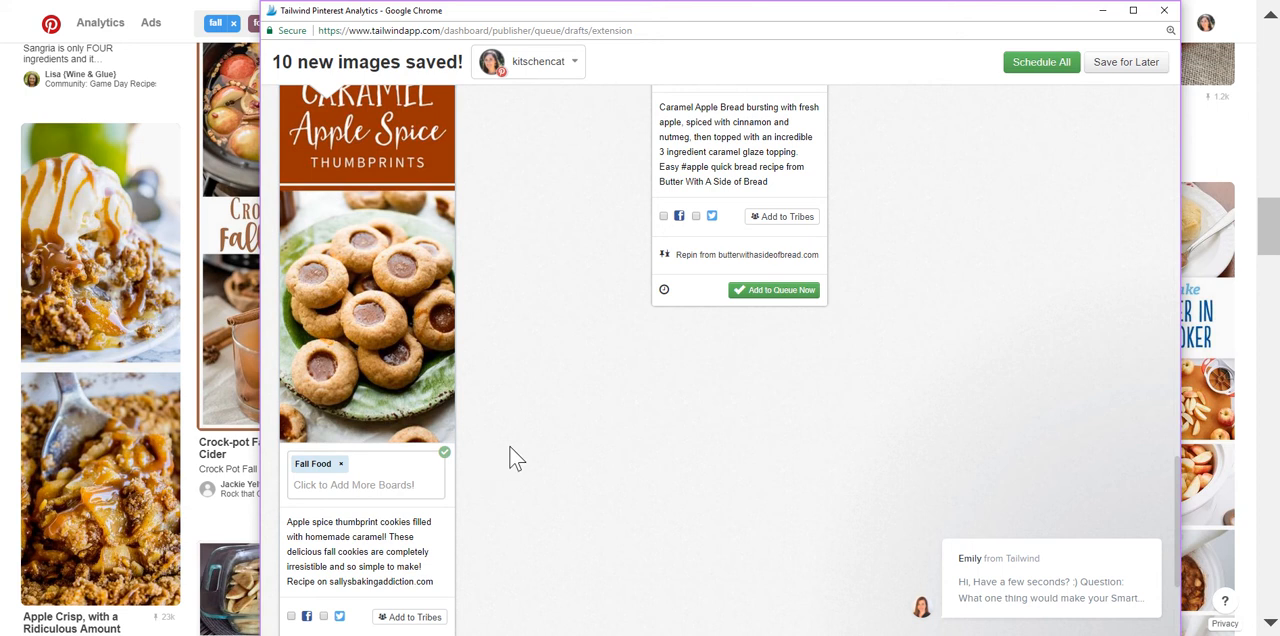
scroll(496, 449, "up", 3)
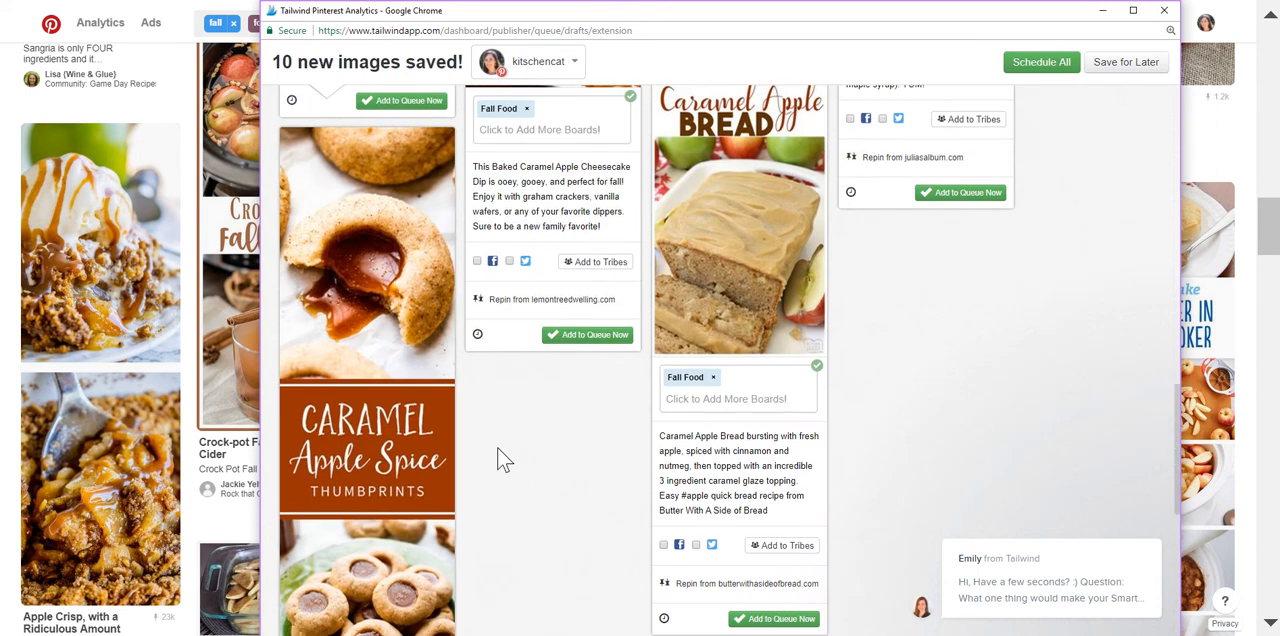
scroll(505, 447, "up", 10)
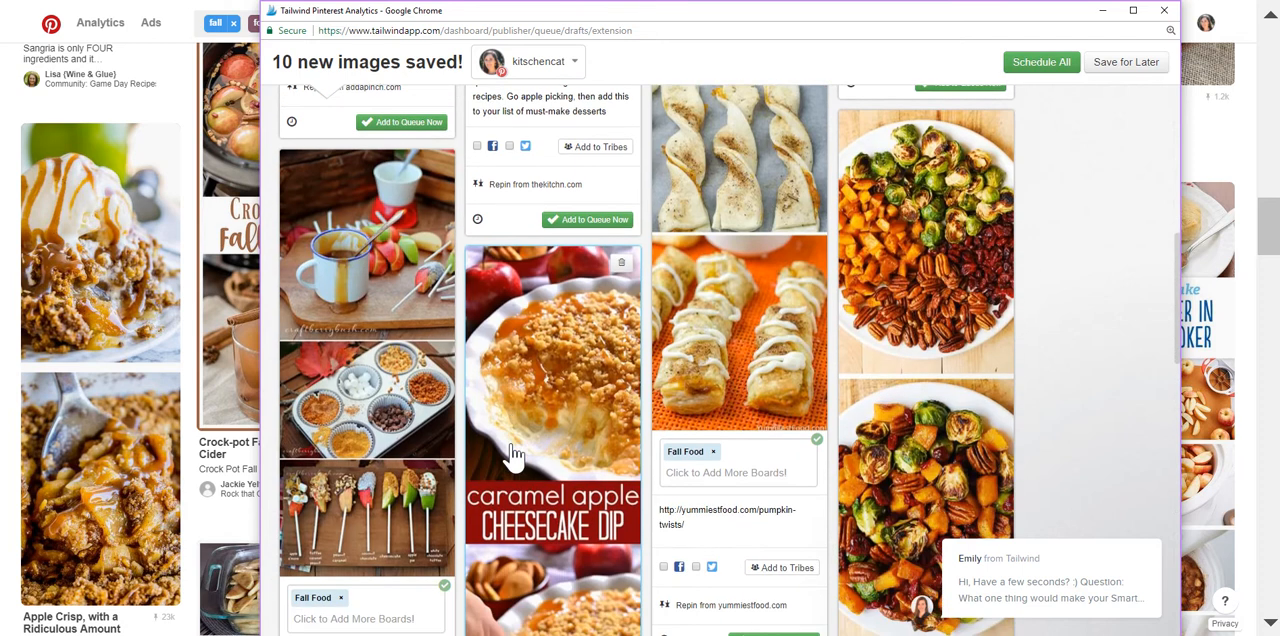
scroll(513, 456, "up", 1)
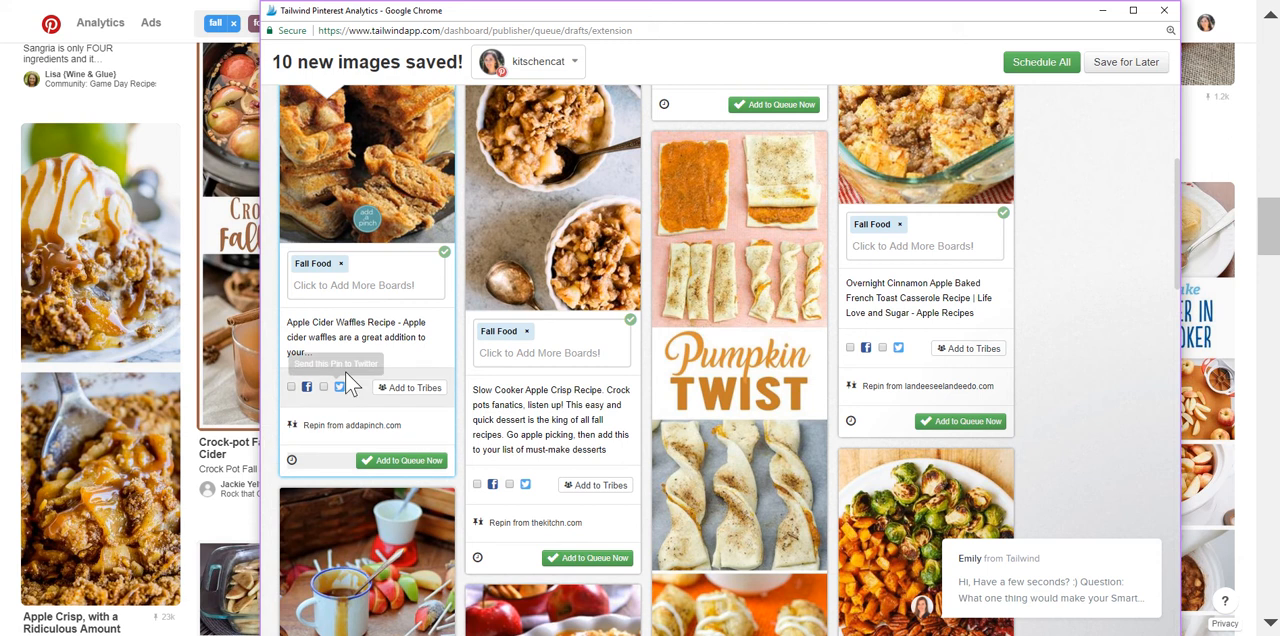
scroll(352, 364, "up", 1)
scroll(358, 350, "up", 3)
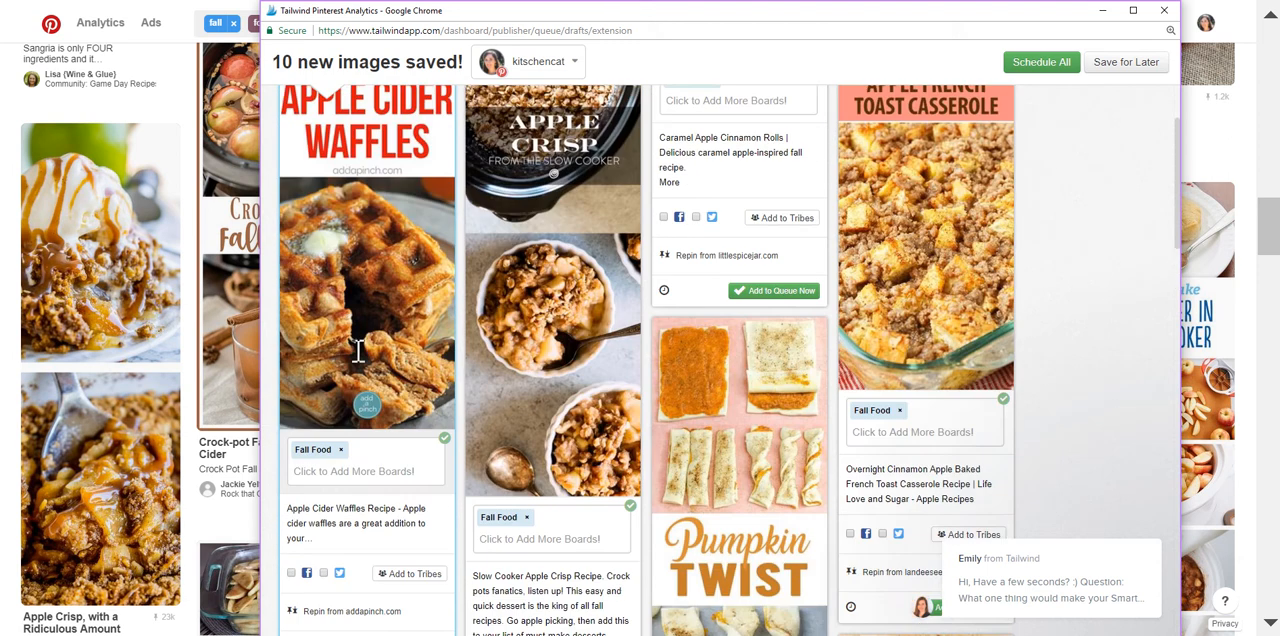
Add the Dessert Recipes board to the Slow Cooker Apple Crisp draft.
scroll(357, 362, "down", 3)
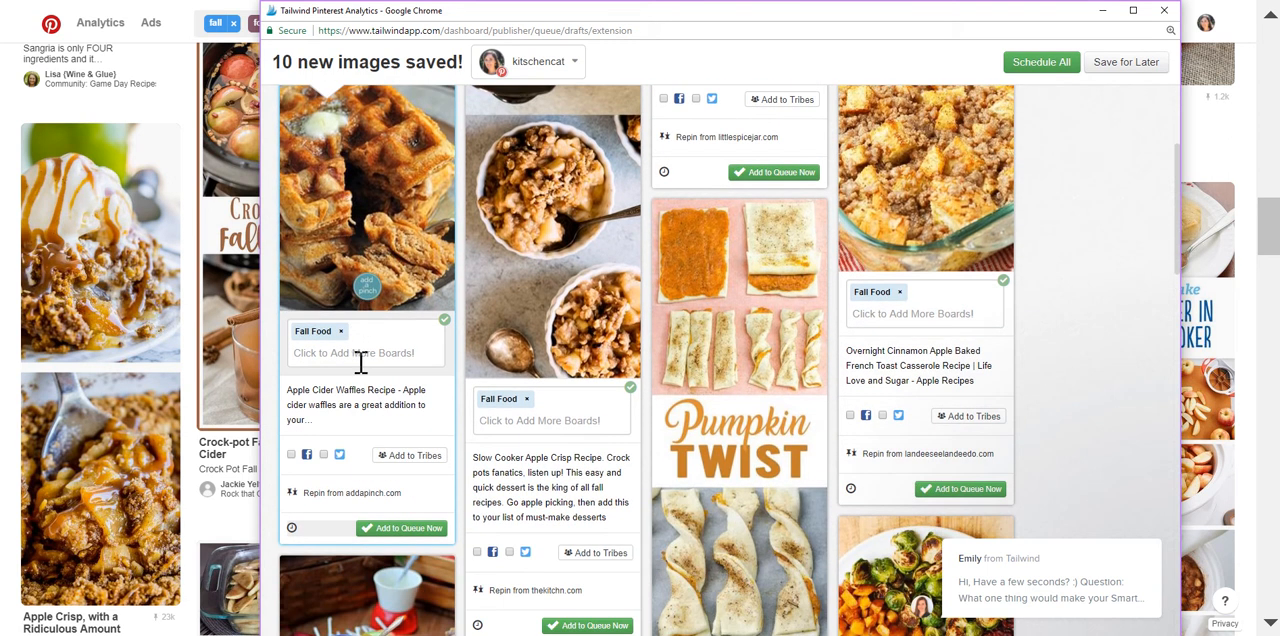
scroll(370, 368, "up", 5)
scroll(380, 365, "down", 5)
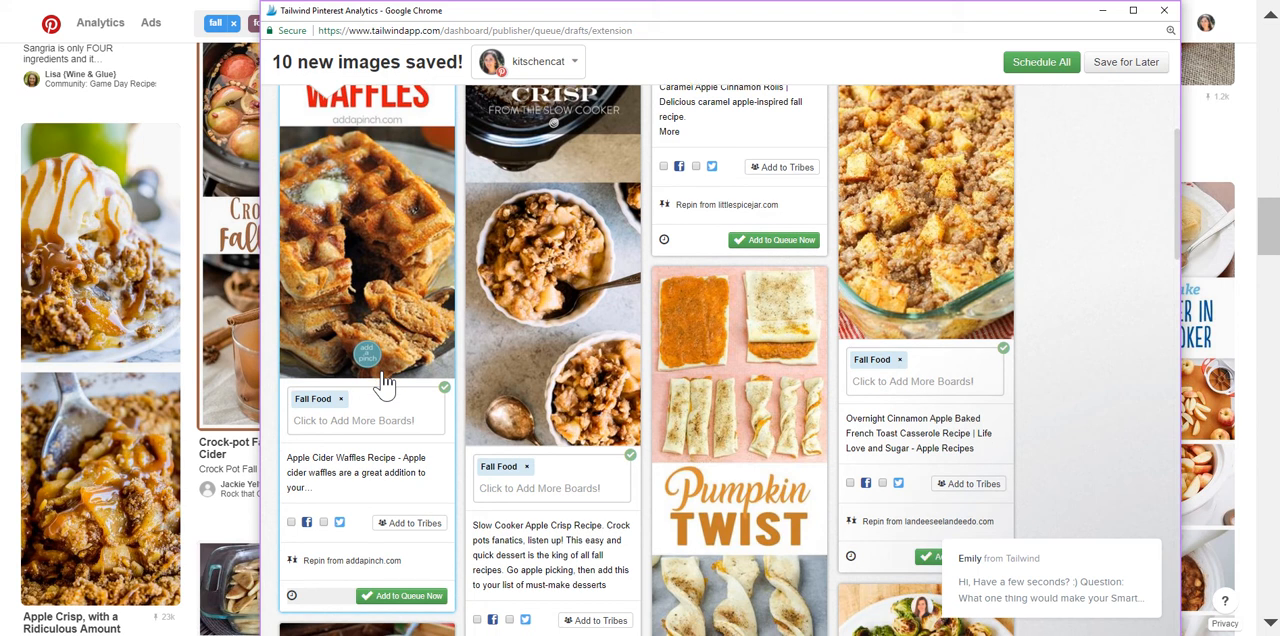
left_click(549, 420)
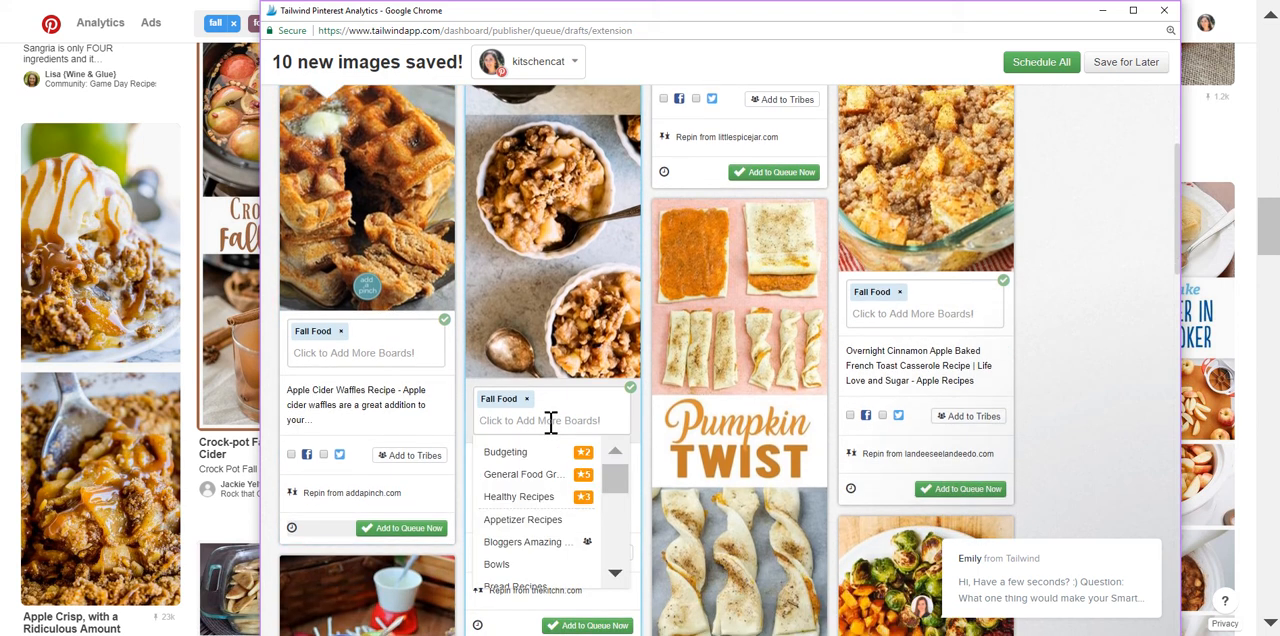
type("des")
left_click(553, 465)
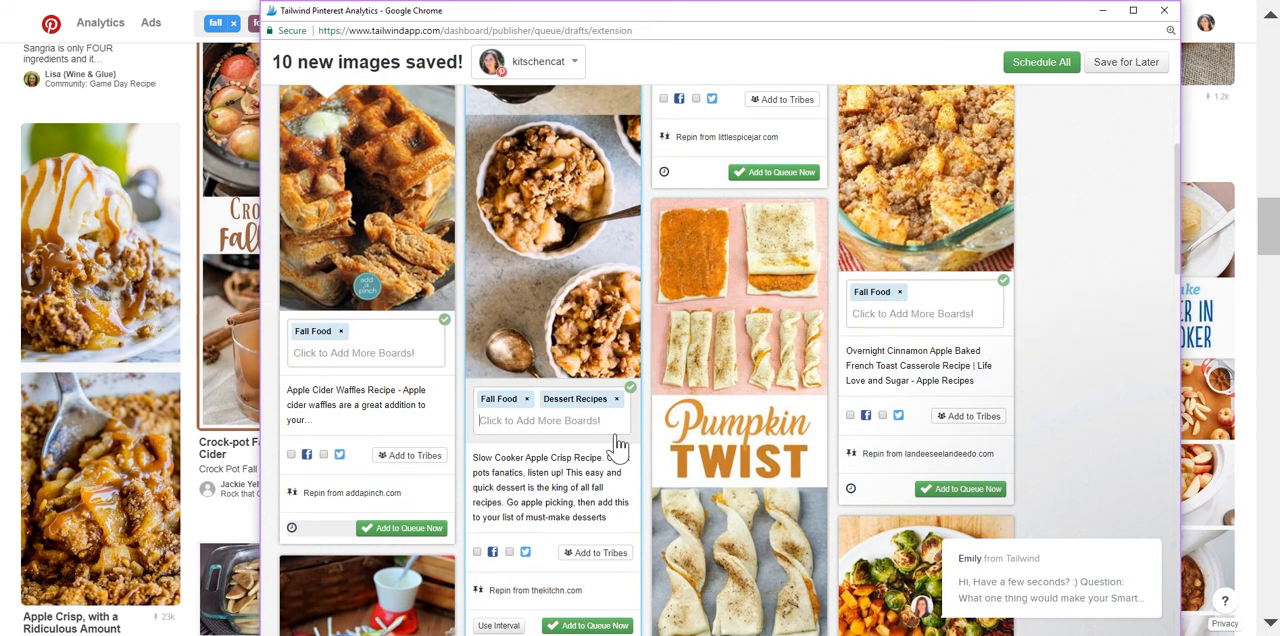
Set an 11.5-hour minimum interval with the Optimized interval type for the Slow Cooker Apple Crisp draft's two boards.
scroll(615, 448, "down", 1)
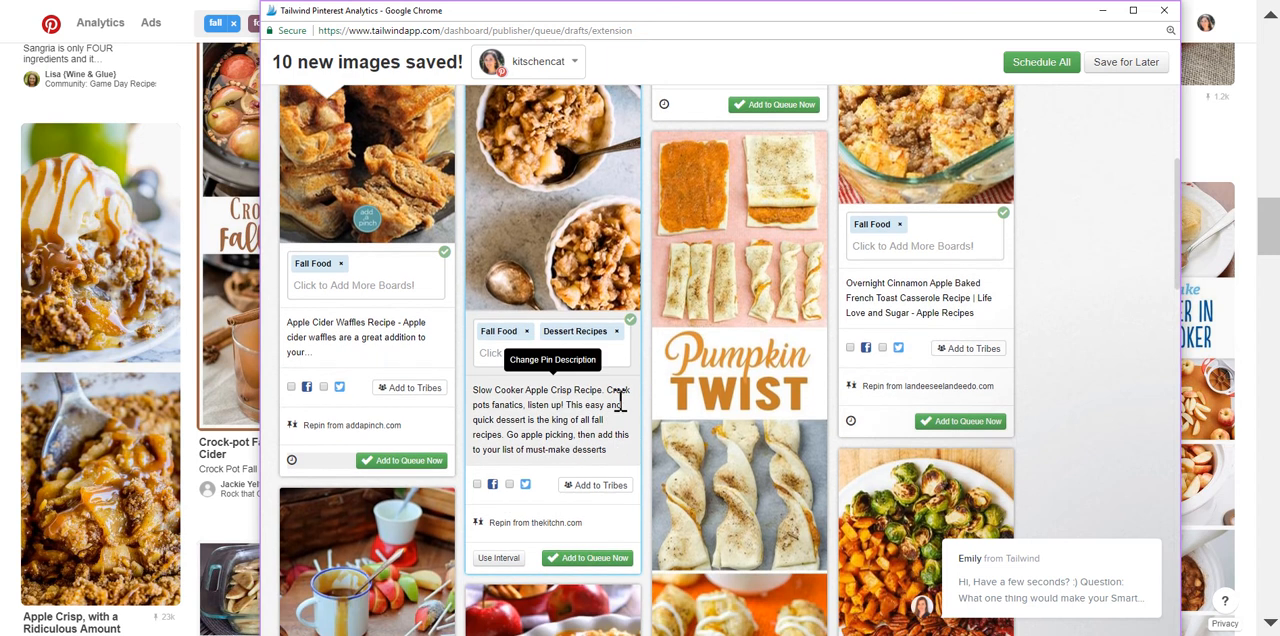
scroll(600, 420, "down", 1)
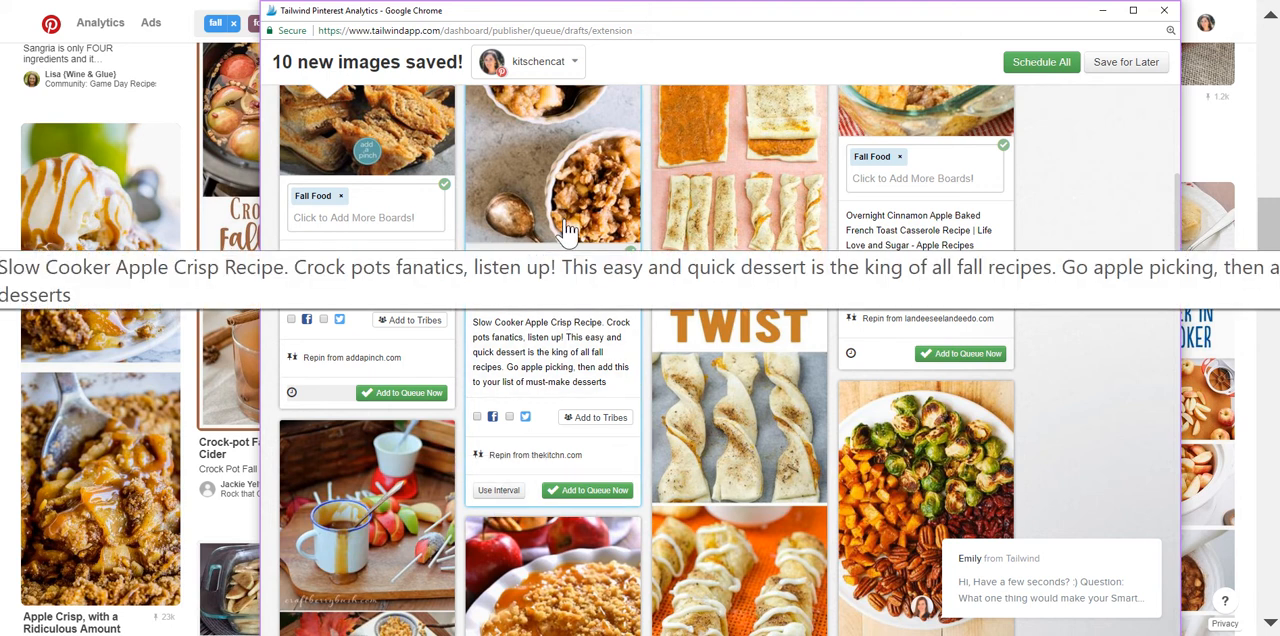
left_click(498, 490)
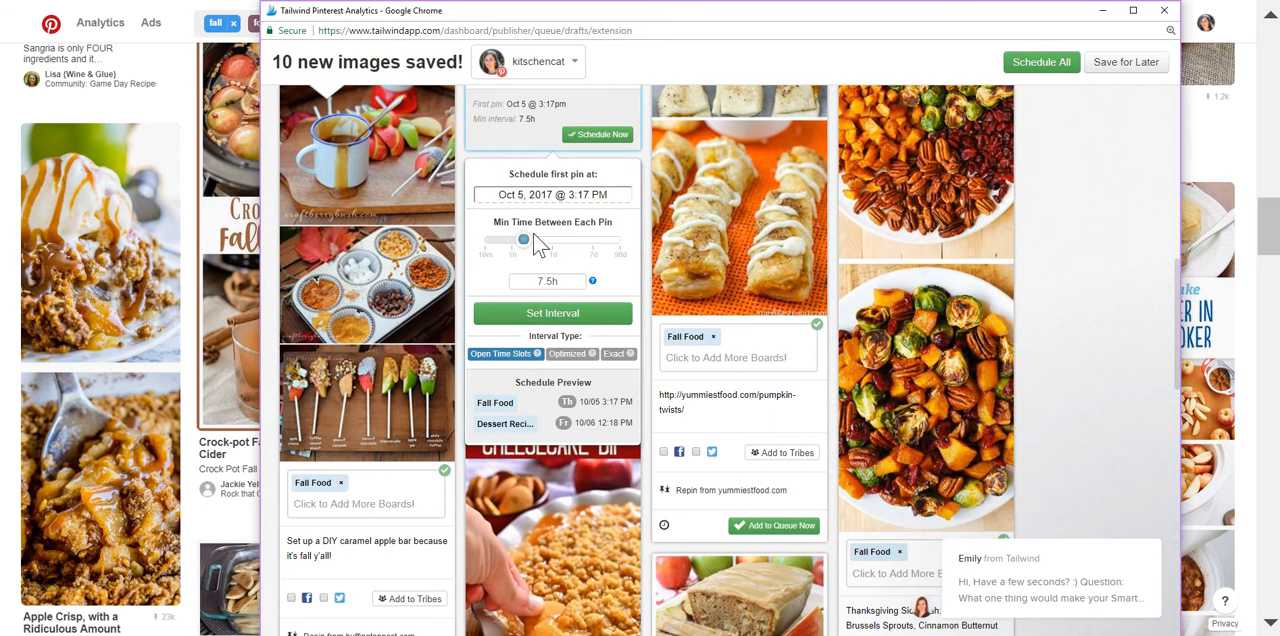
left_click_drag(528, 250, 536, 250)
left_click(537, 283)
left_click(566, 356)
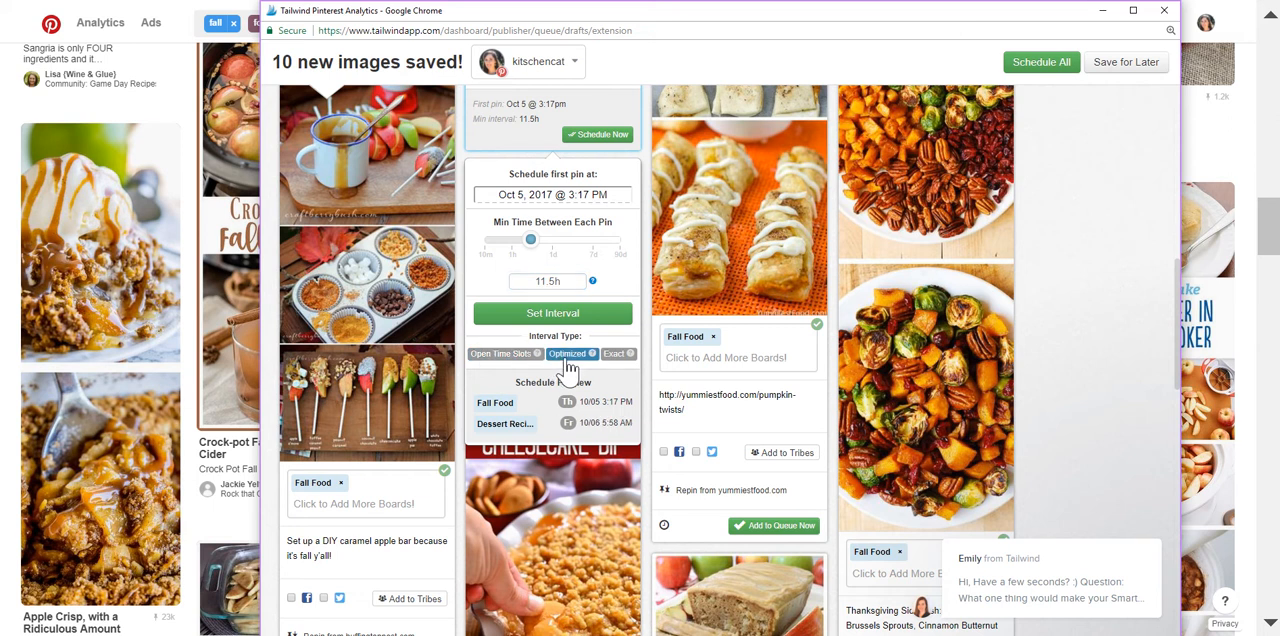
left_click(556, 314)
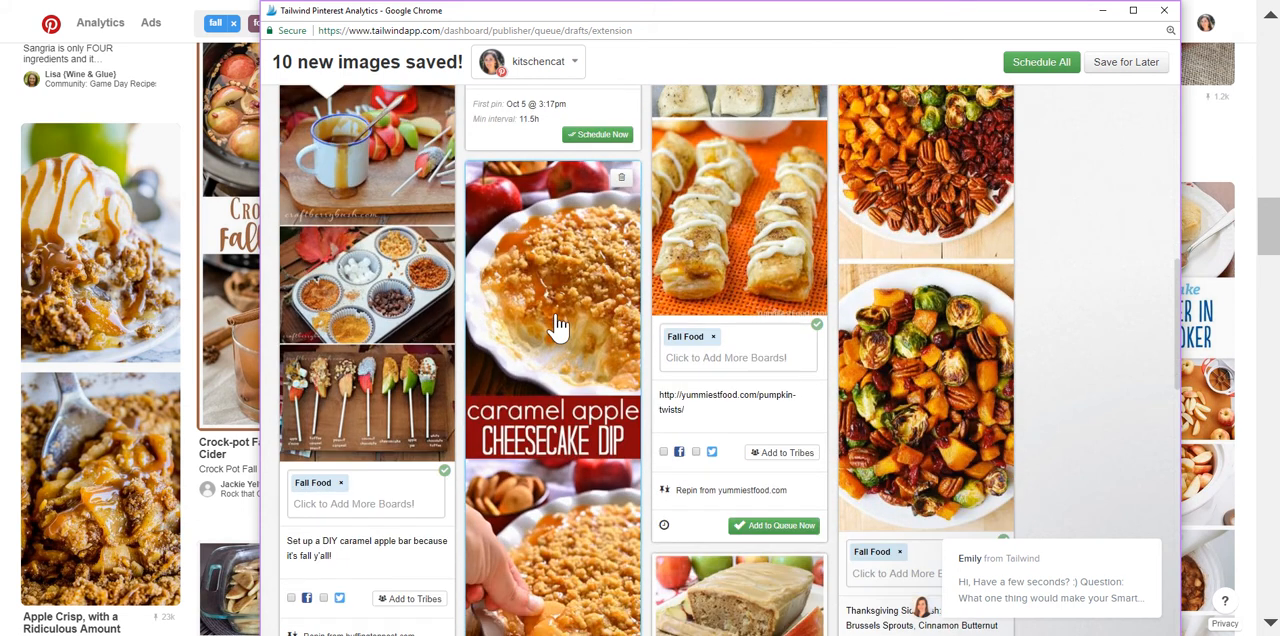
Schedule all the pin drafts at once.
scroll(575, 375, "up", 3)
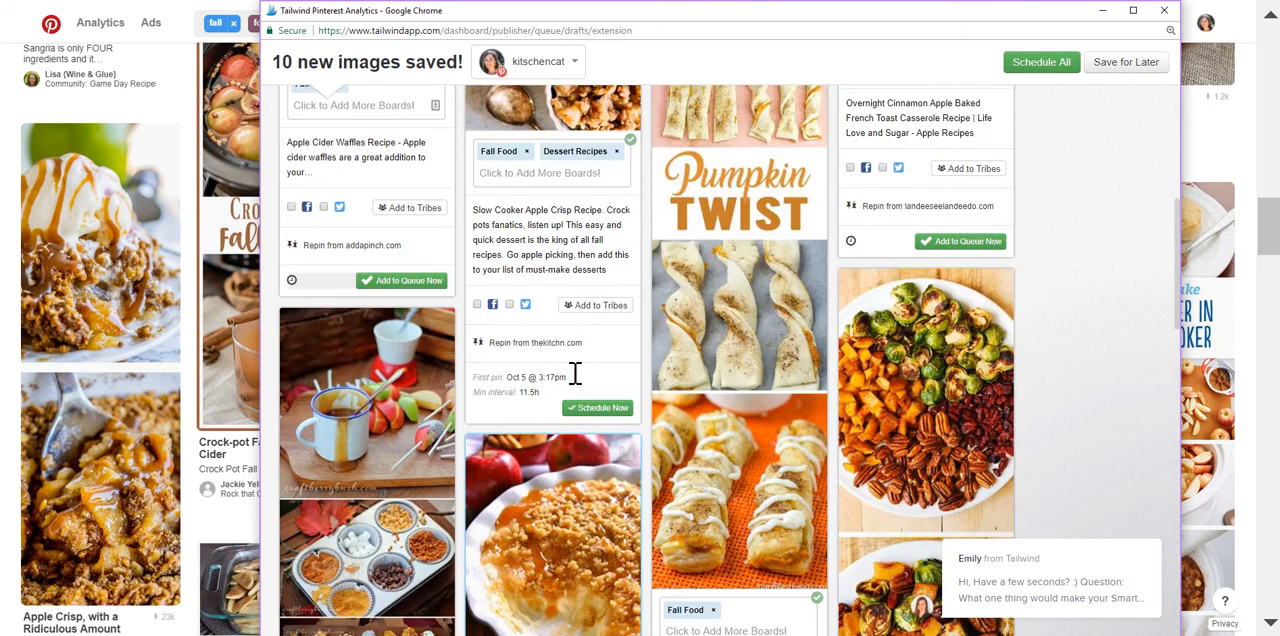
scroll(575, 375, "up", 5)
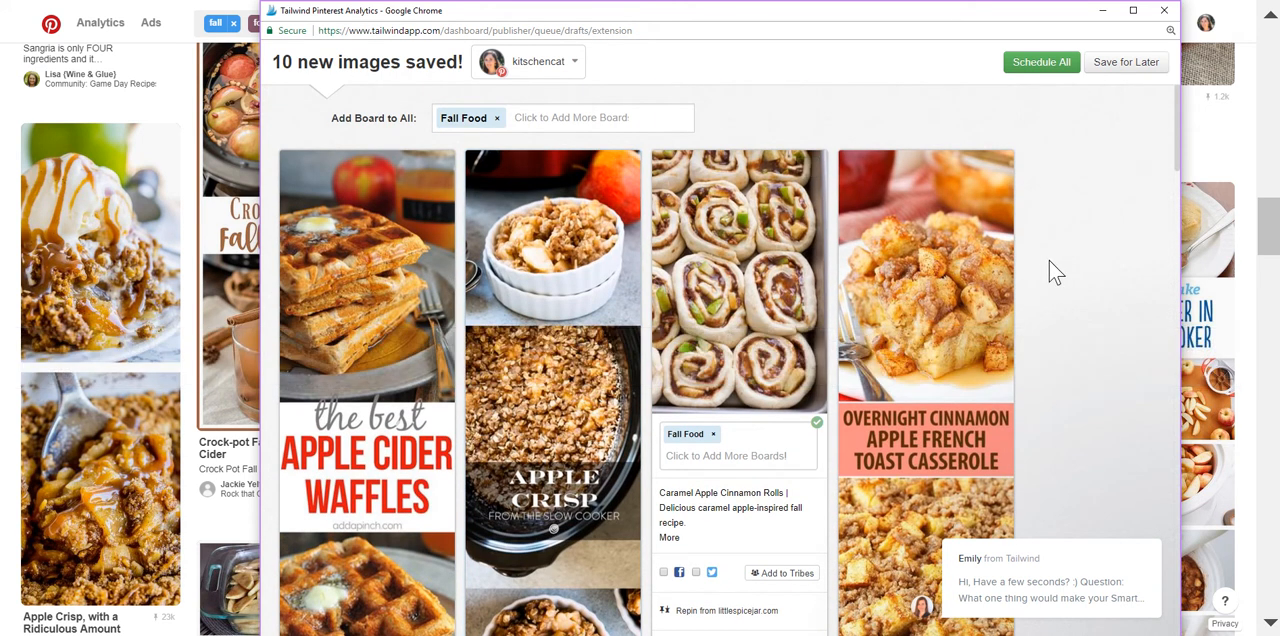
left_click(1040, 70)
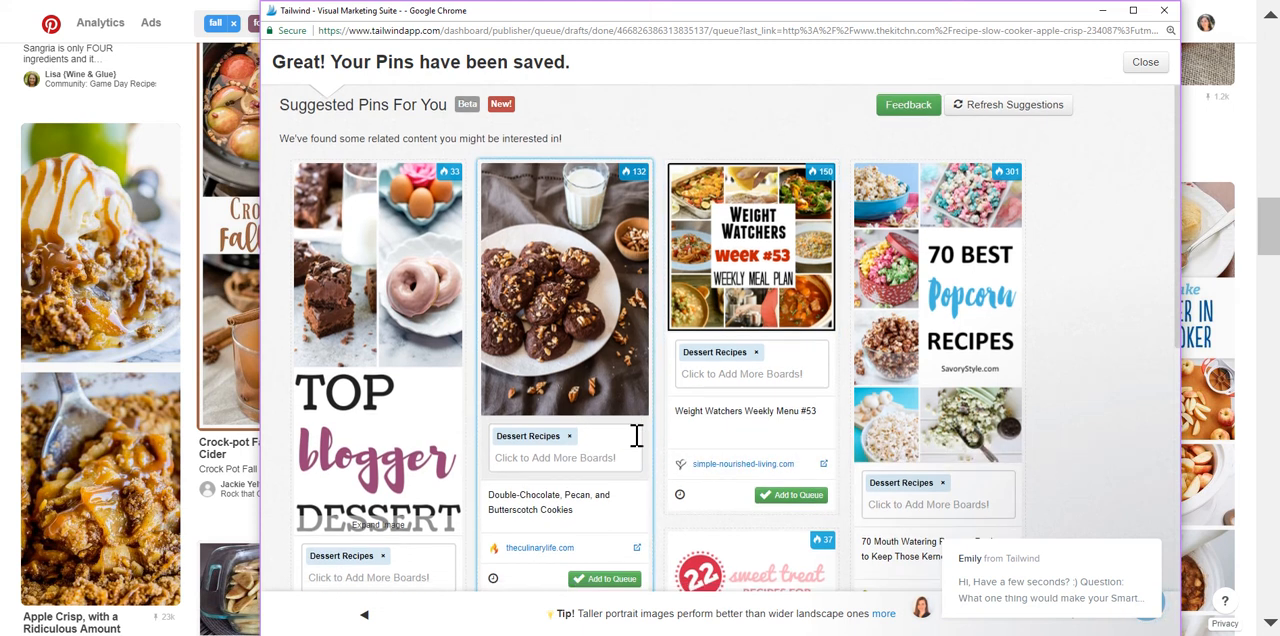
Add the suggested Double-Chocolate, Pecan, and Butterscotch Cookies pin to the queue for the Dessert Recipes board.
scroll(636, 440, "down", 2)
scroll(636, 440, "up", 1)
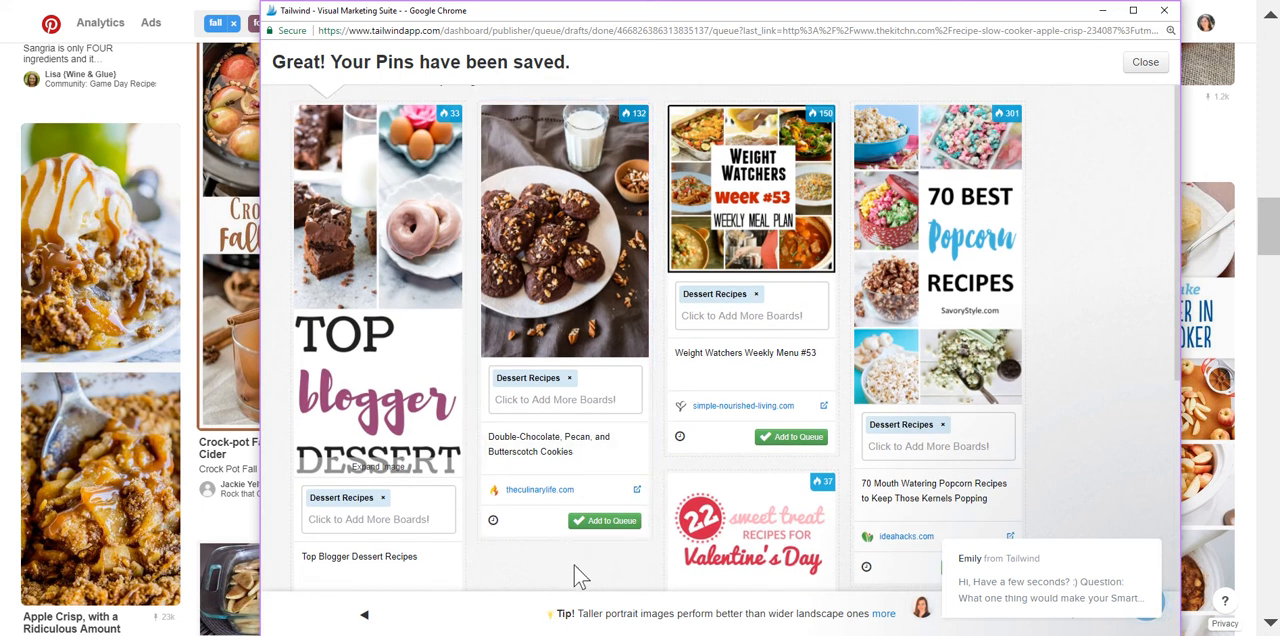
left_click(607, 522)
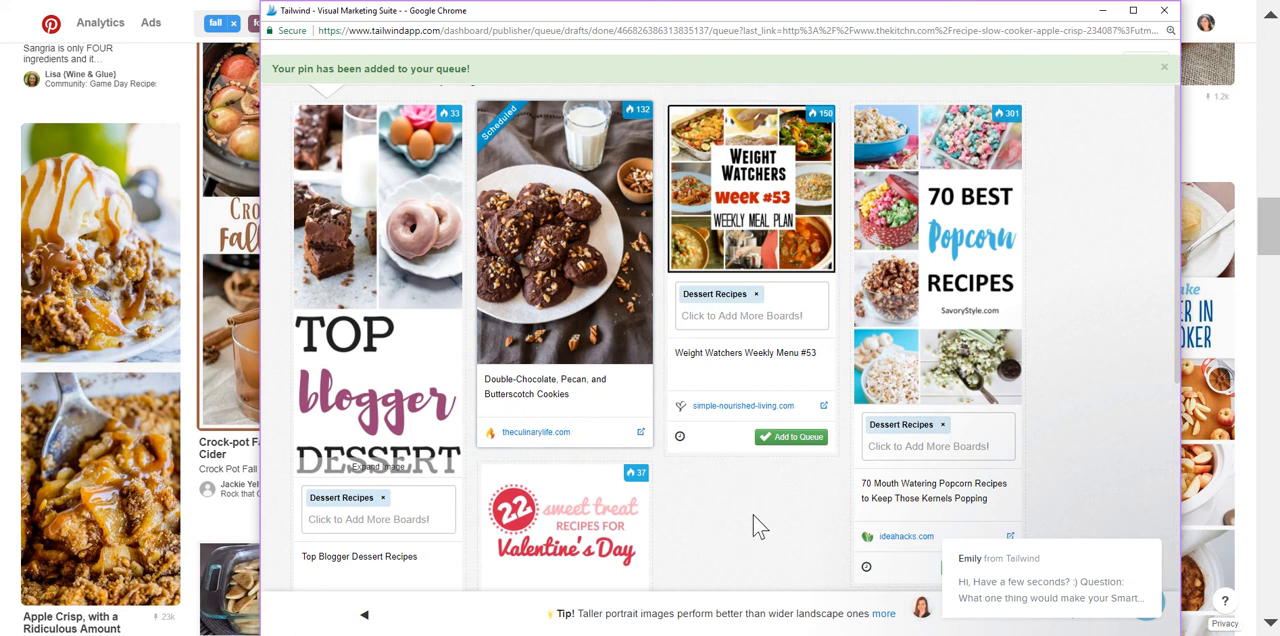
Look over the remaining suggested pins, close the saved-pins window and return to the Pinterest search results.
scroll(760, 527, "up", 1)
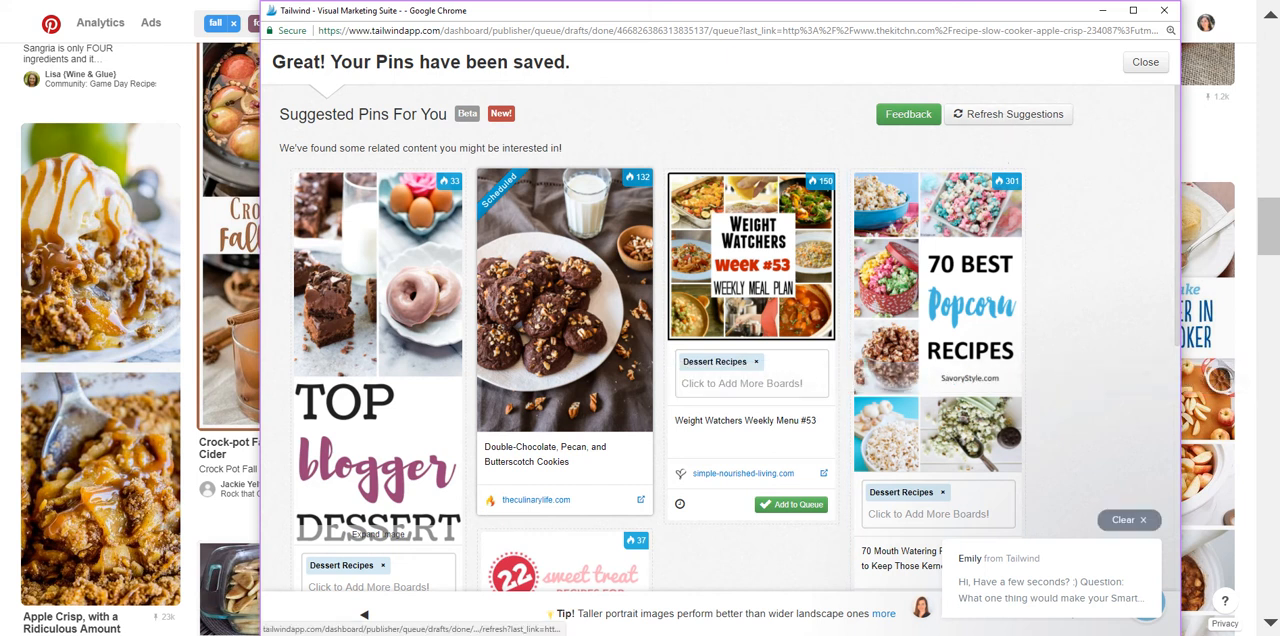
scroll(985, 210, "down", 4)
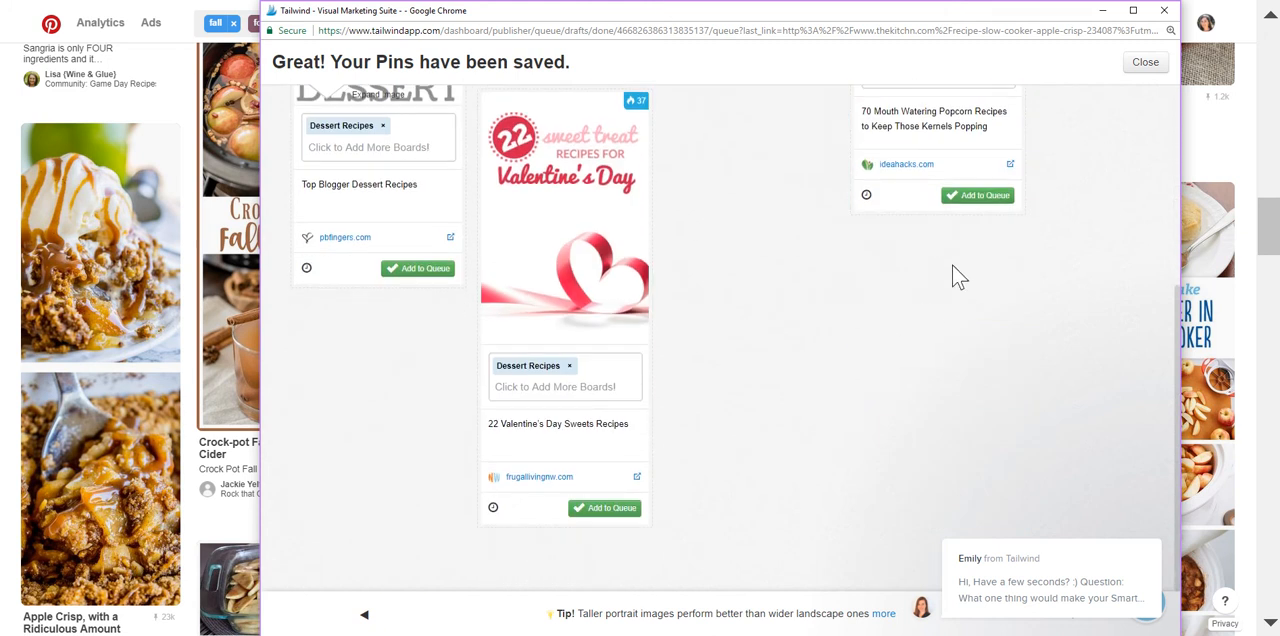
scroll(957, 277, "up", 5)
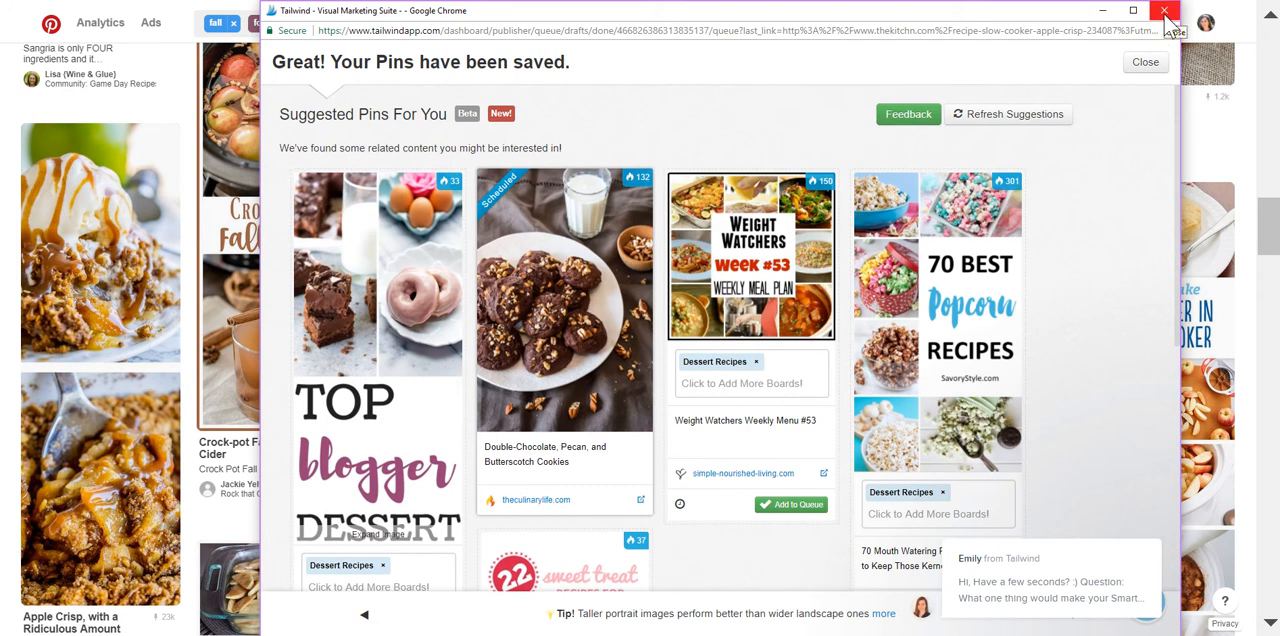
left_click(1165, 12)
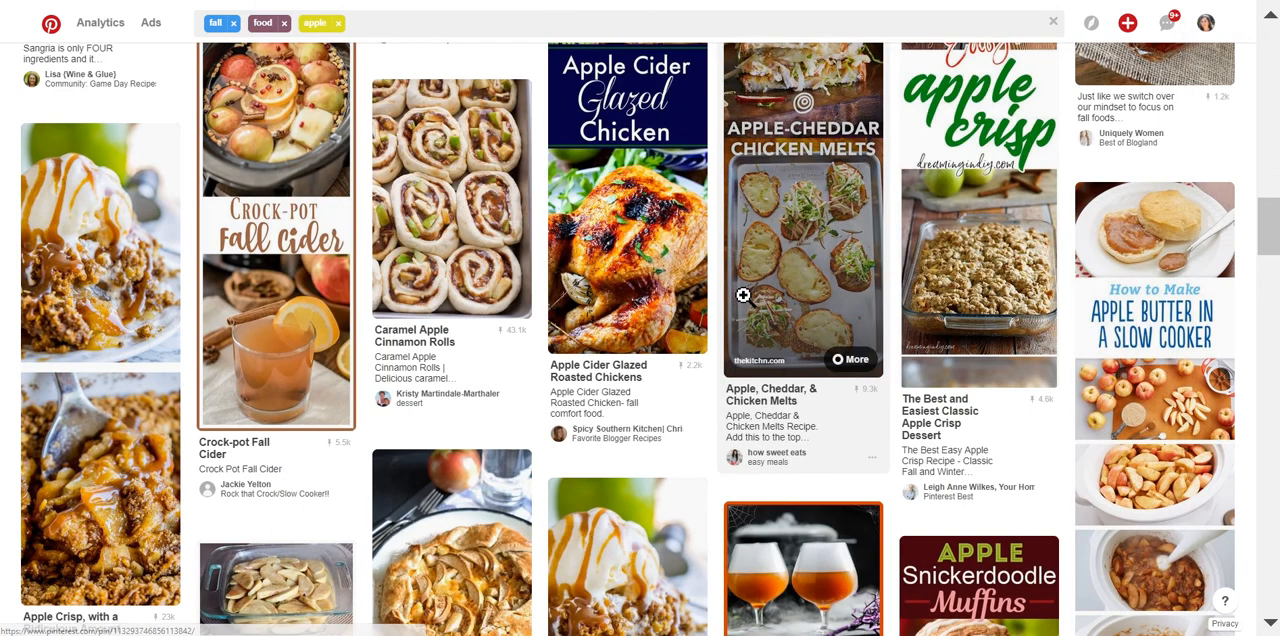
scroll(743, 300, "down", 1)
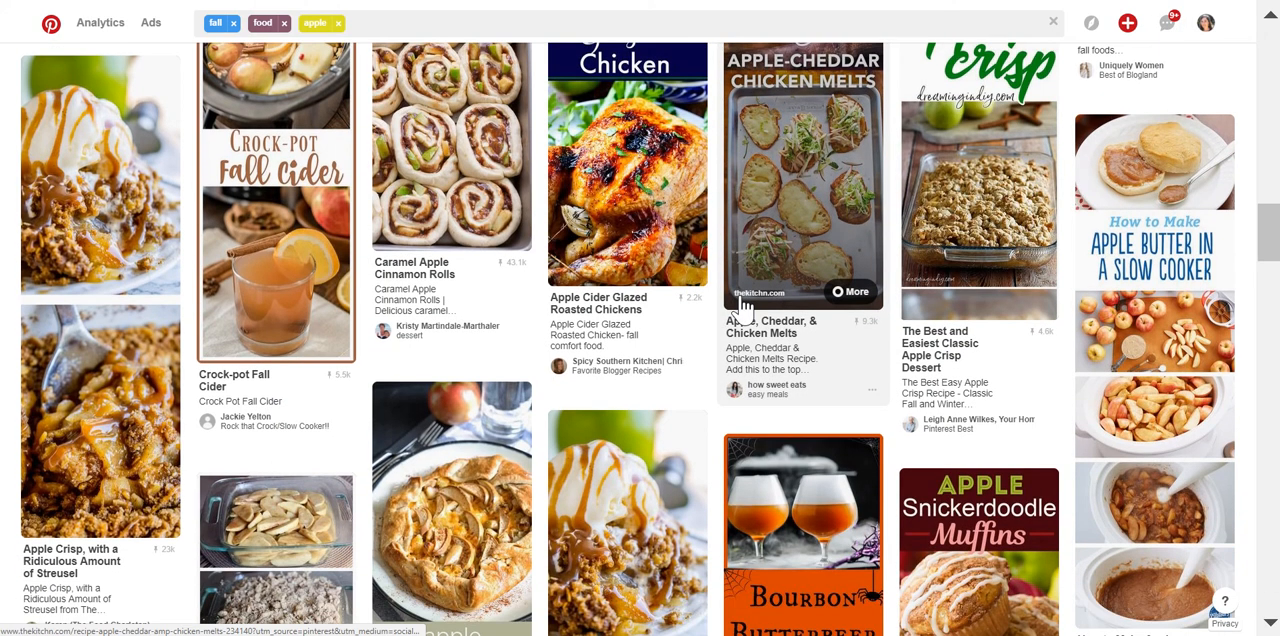
scroll(743, 300, "up", 1)
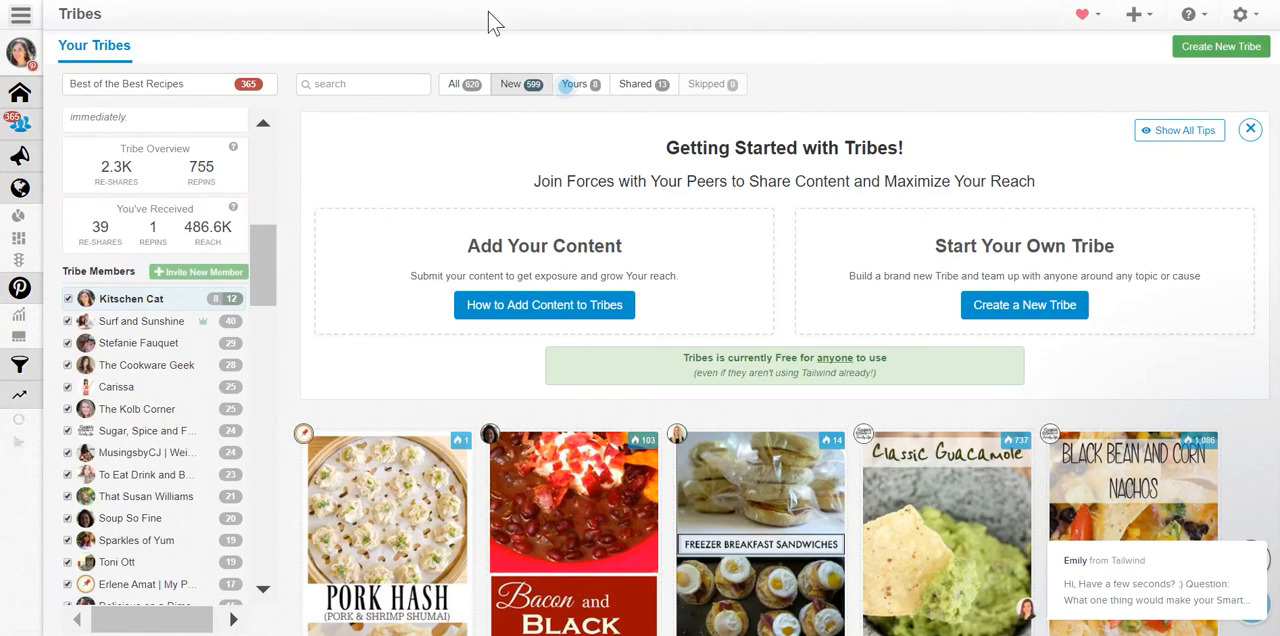
Open the scheduled pins in Tailwind's Publisher and dismiss the chat message covering the schedule.
mouse_move(55, 178)
left_click(52, 157)
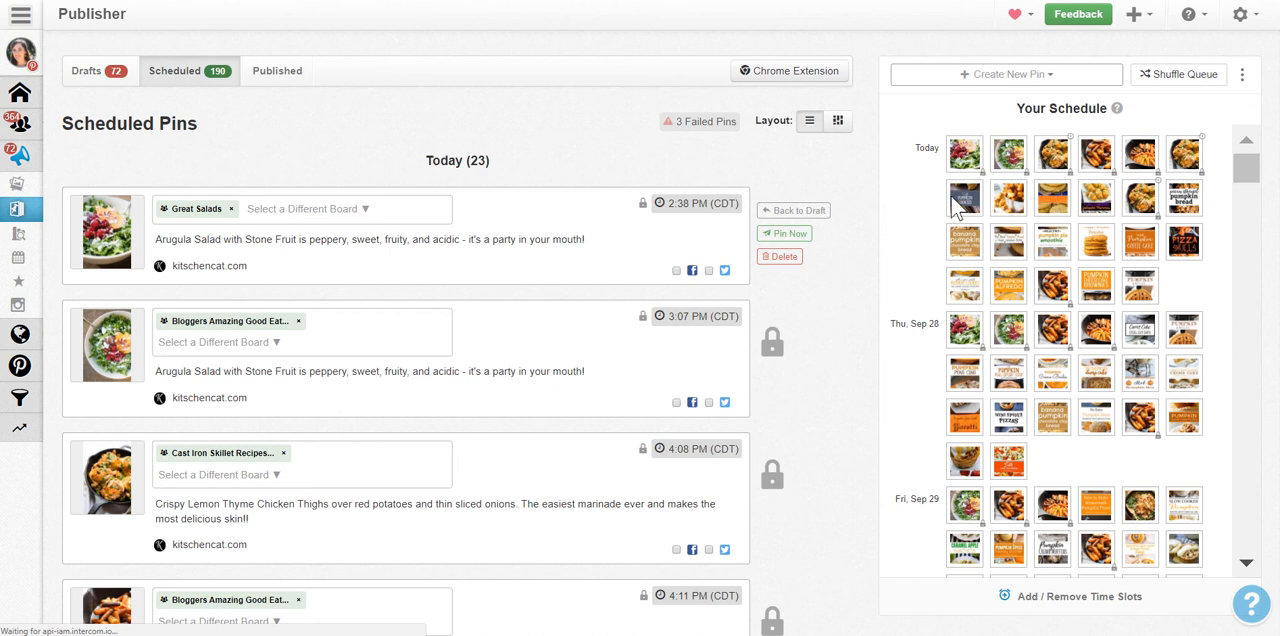
mouse_move(958, 196)
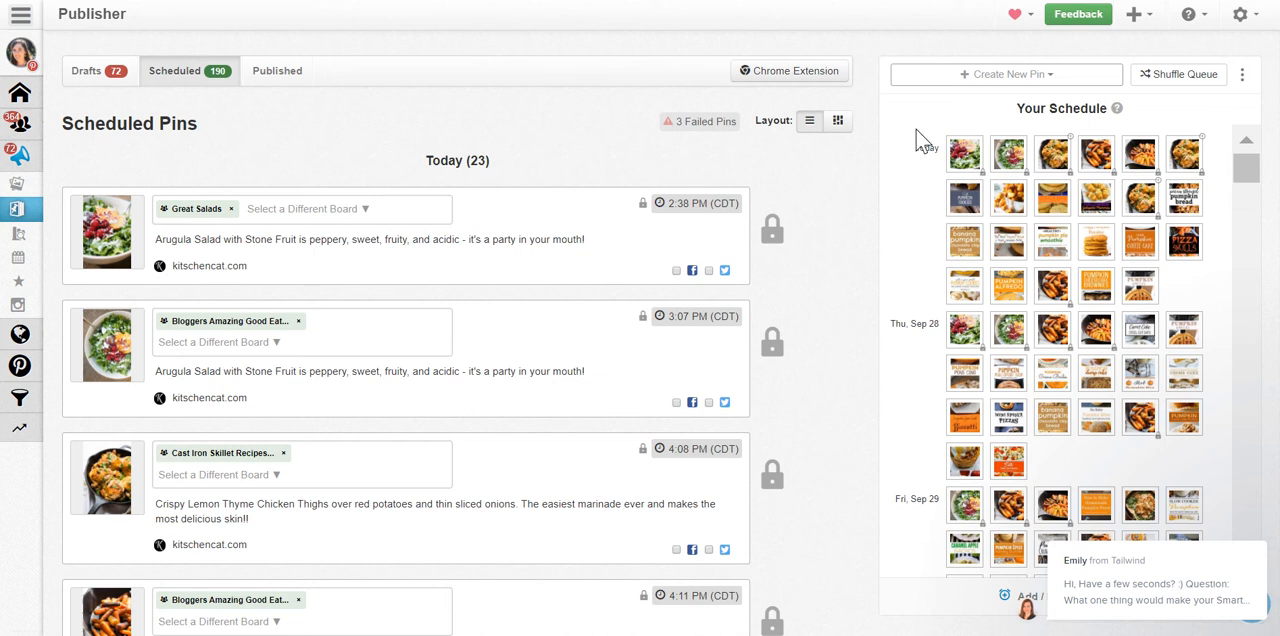
mouse_move(1095, 590)
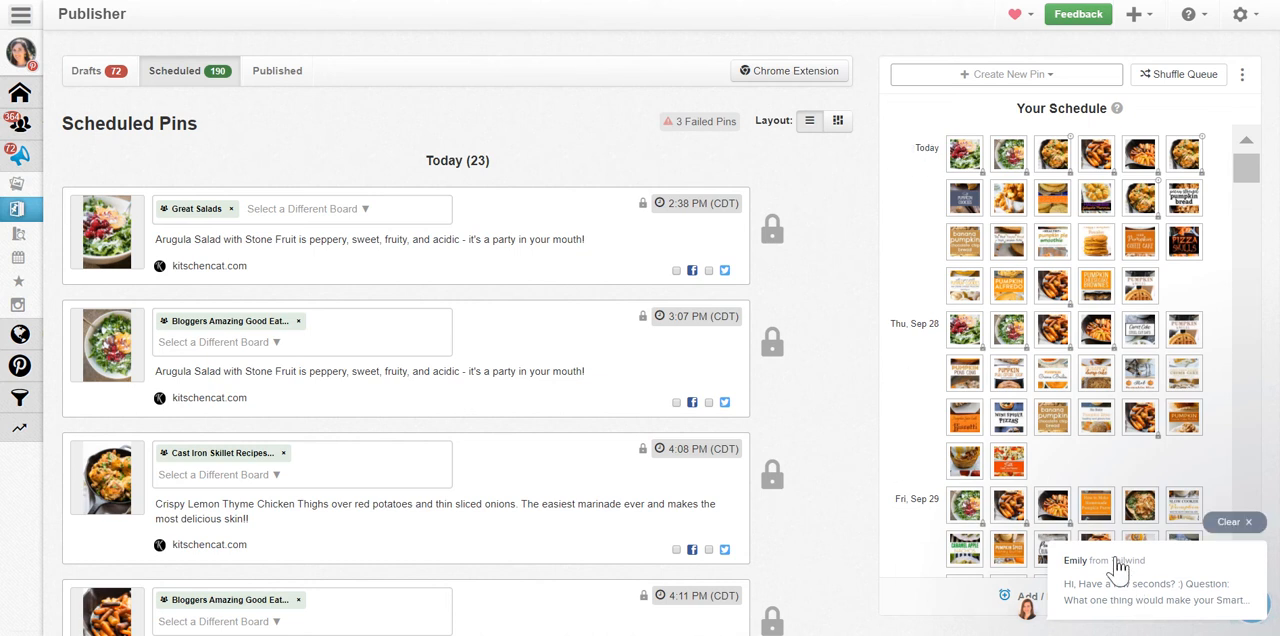
left_click(1249, 525)
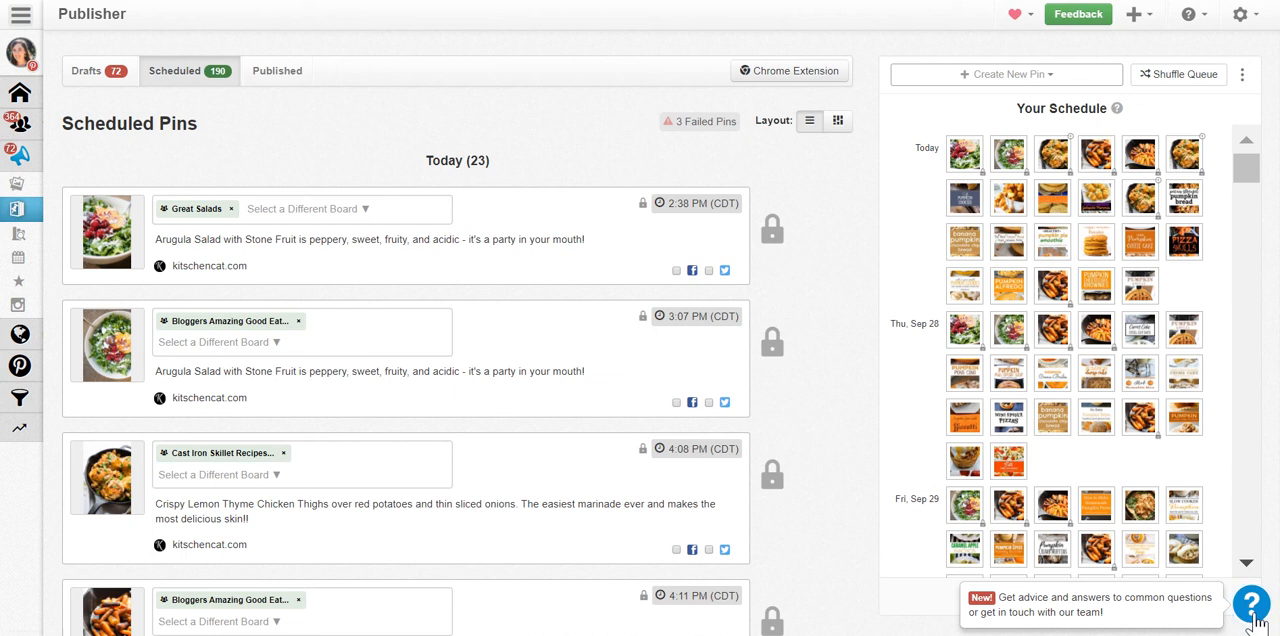
mouse_move(848, 470)
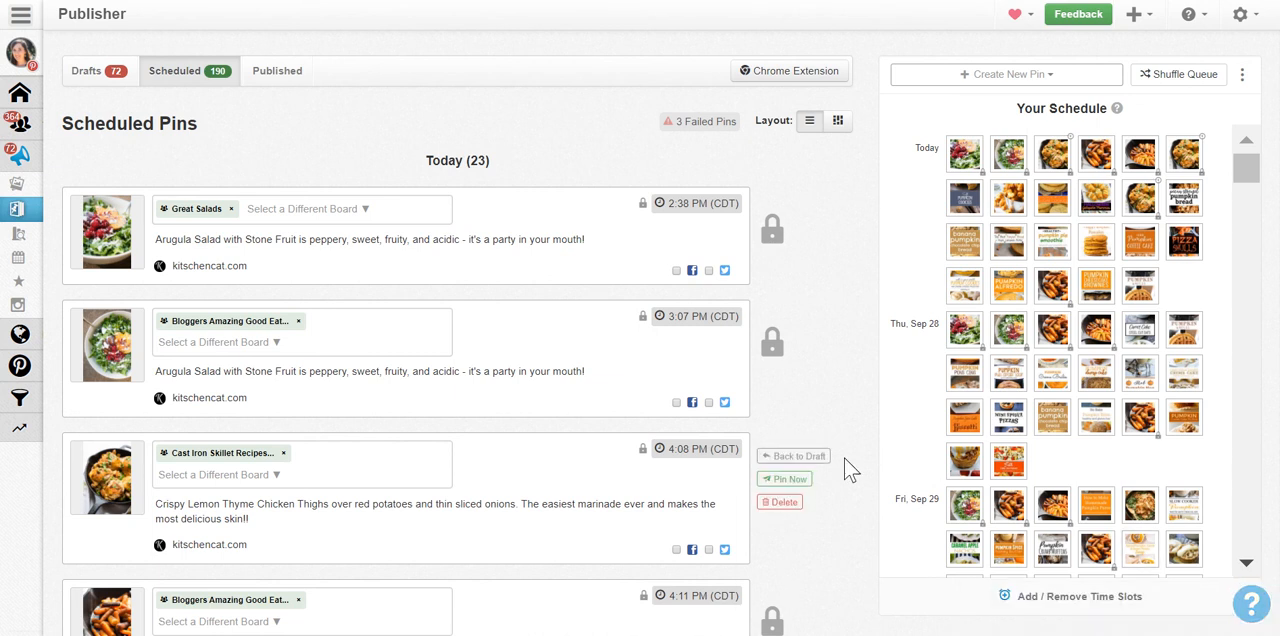